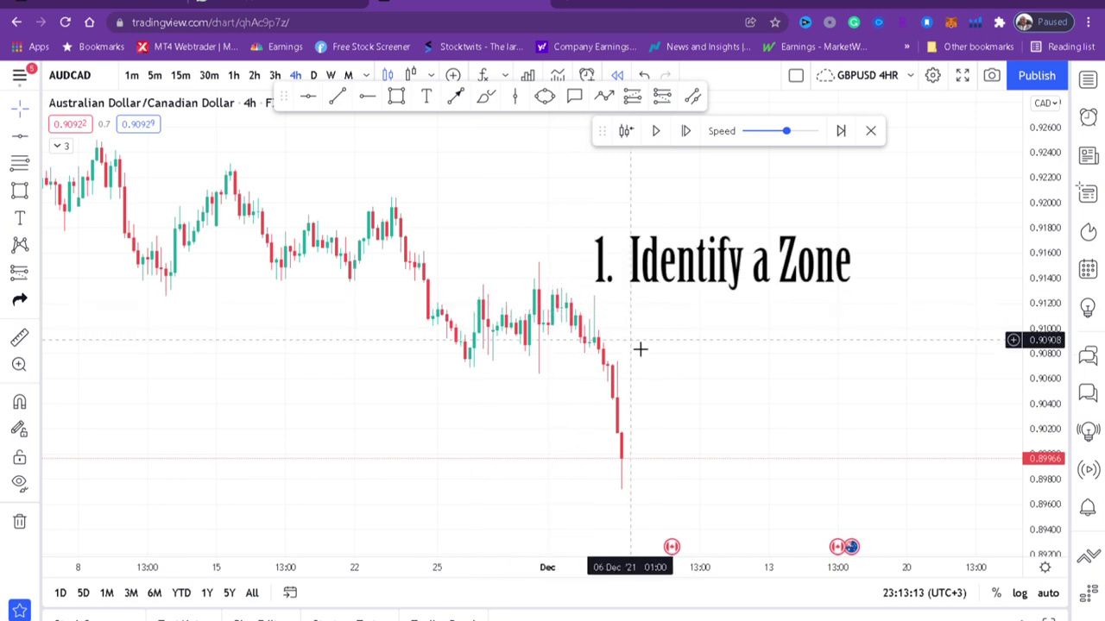
Draw a thin rectangle zone at the latest candle's close, spanning about 0.8991 to 0.8995, starting 23 Nov '21.
scroll(649, 337, "up", 2)
scroll(648, 336, "down", 2)
left_click_drag(783, 219, 776, 247)
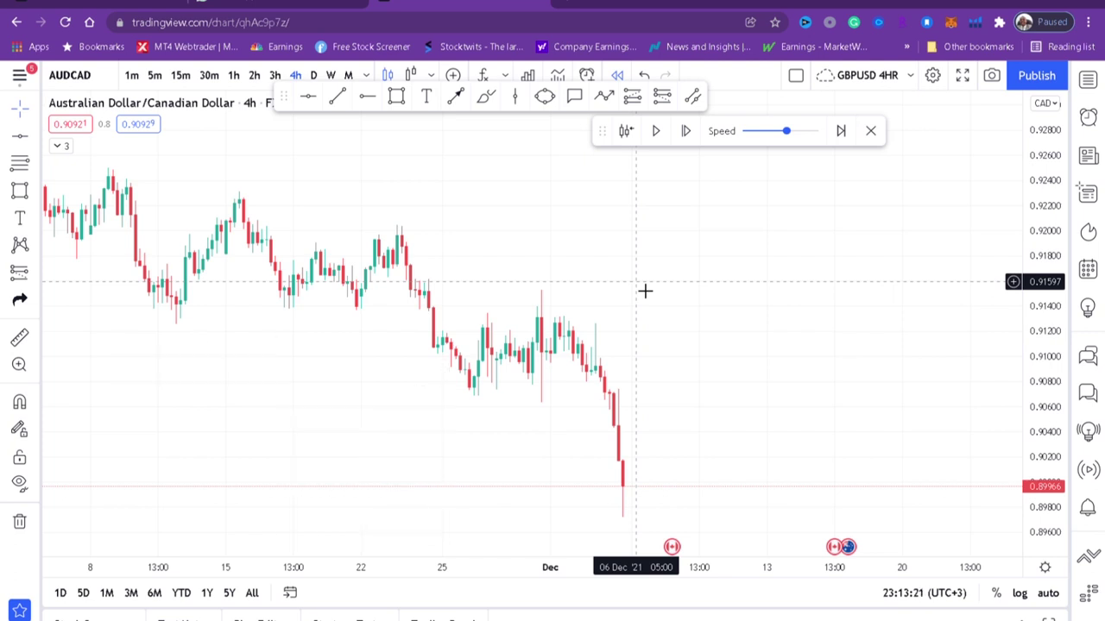
left_click_drag(661, 348, 671, 334)
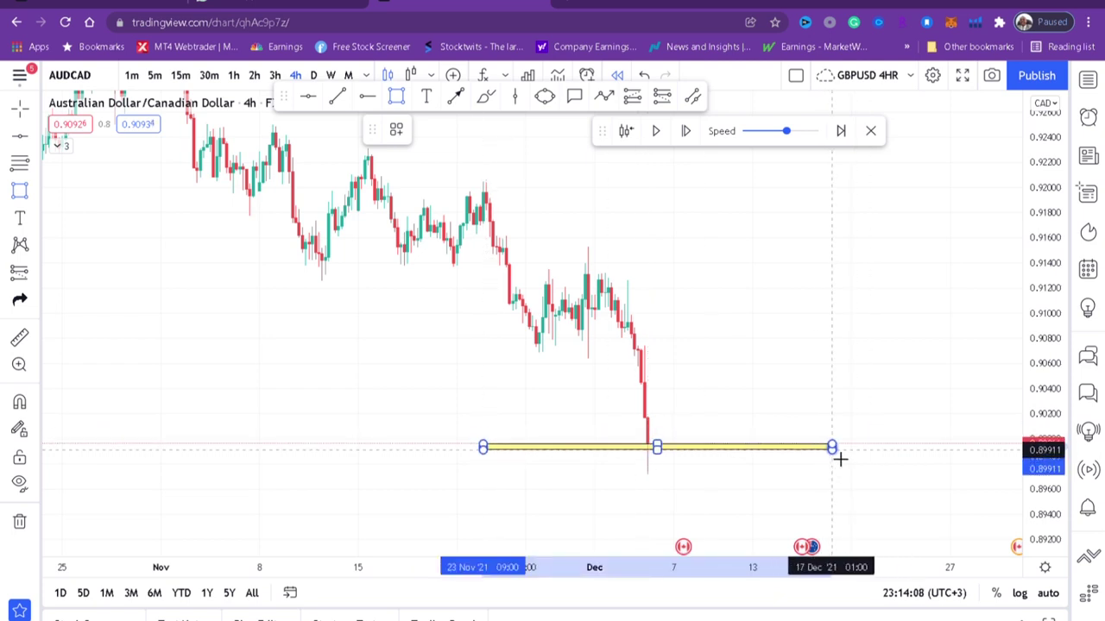
left_click_drag(840, 459, 842, 453)
left_click(777, 464)
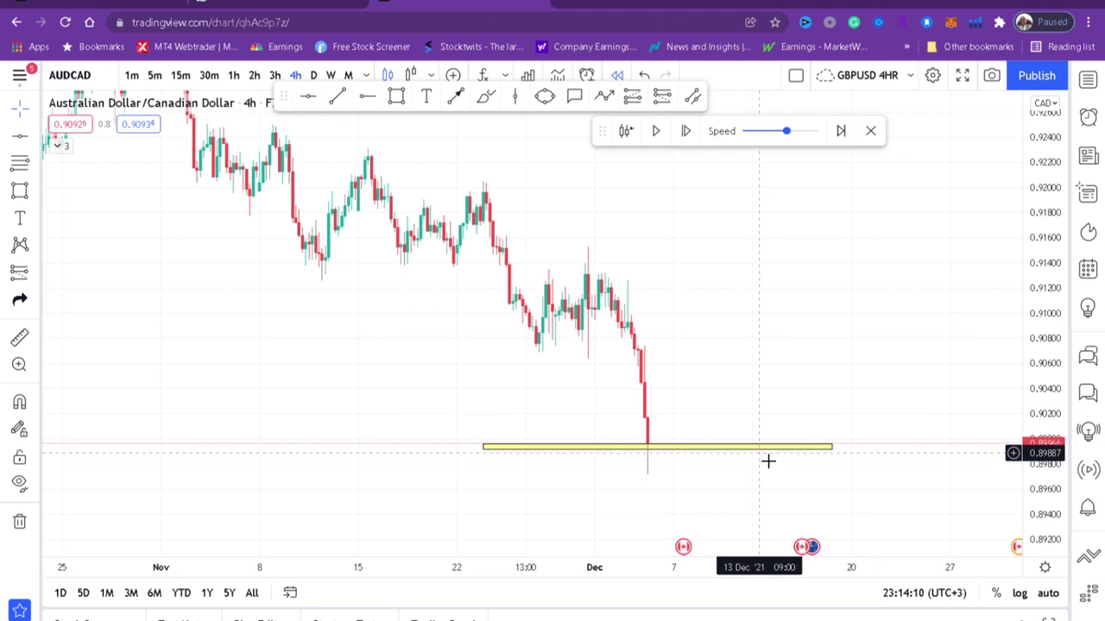
left_click(762, 457)
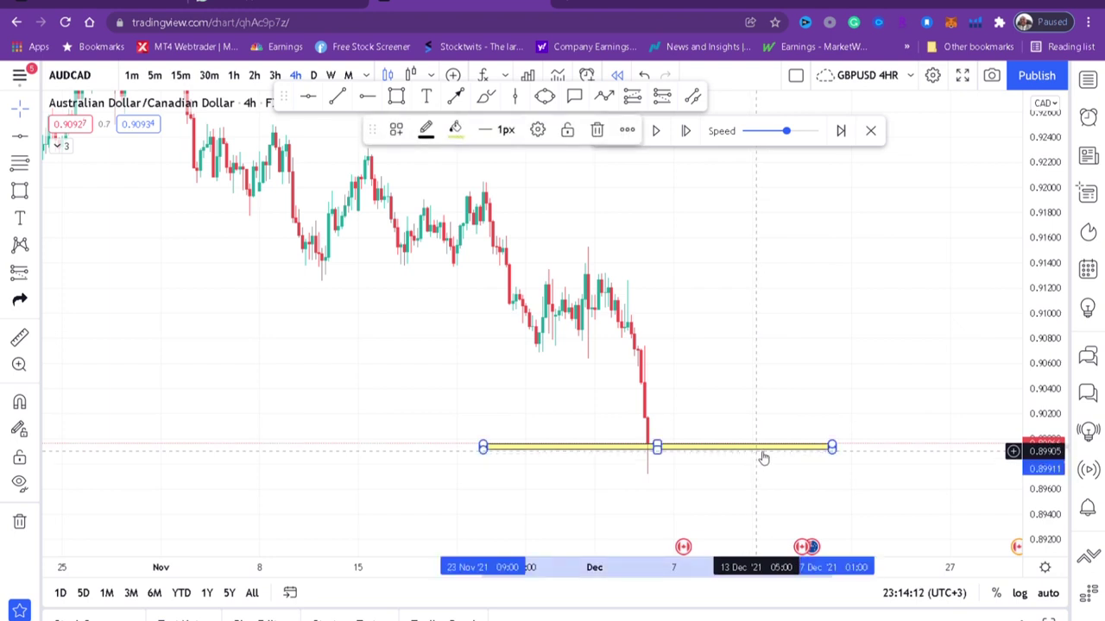
left_click(841, 422)
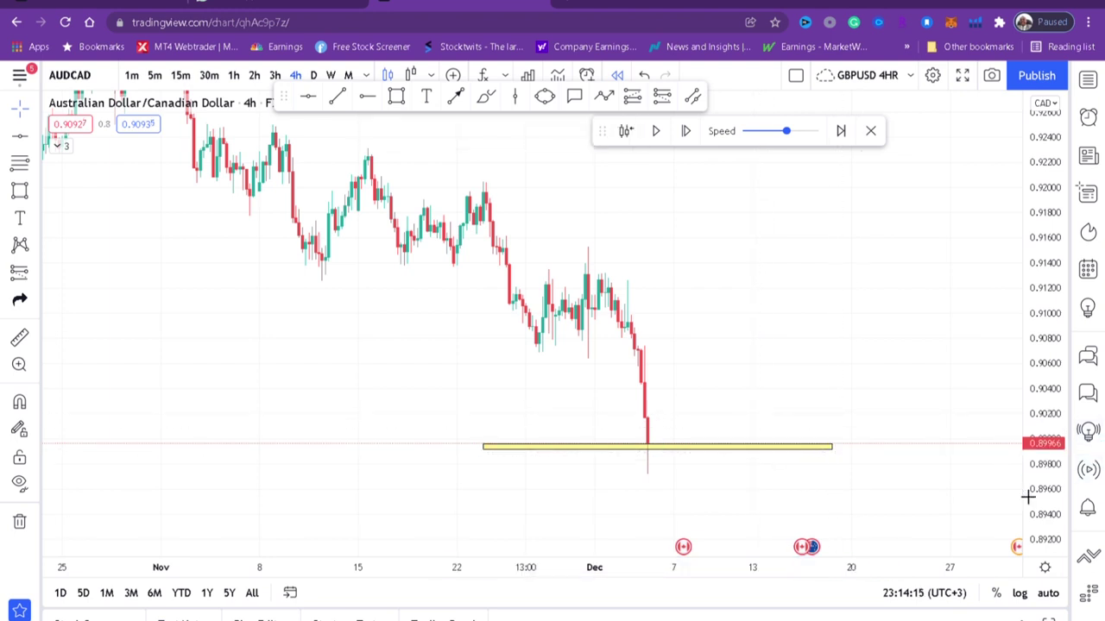
Draw a second rectangle zone along the late-November lows at about 0.9073, from 22 Nov to 20 Dec '21.
left_click_drag(1040, 496, 1033, 415)
scroll(901, 437, "up", 2)
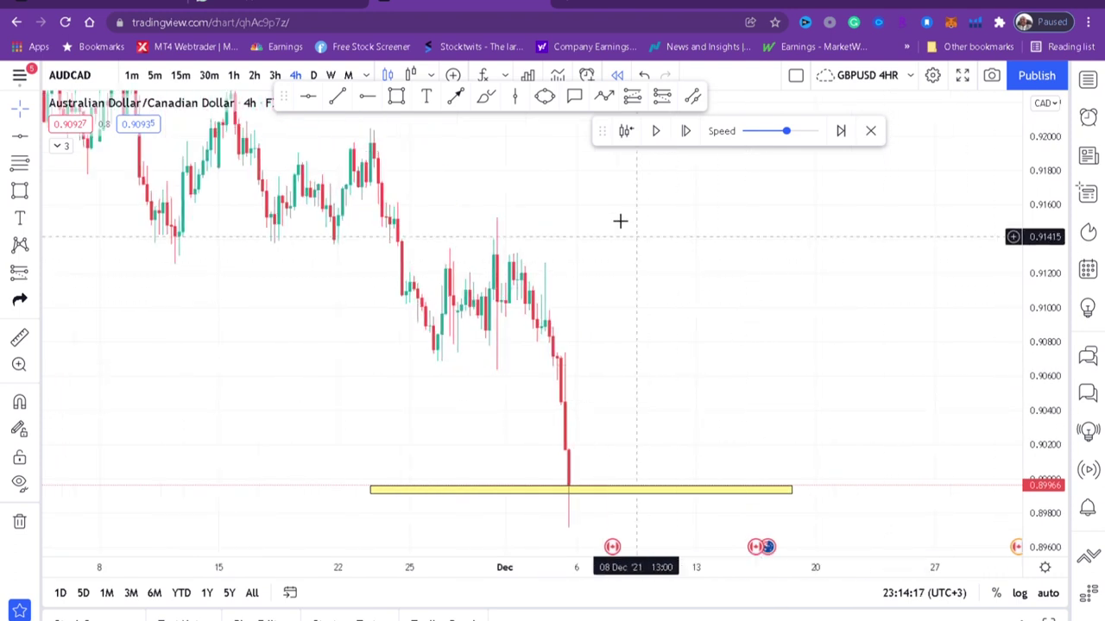
left_click(397, 97)
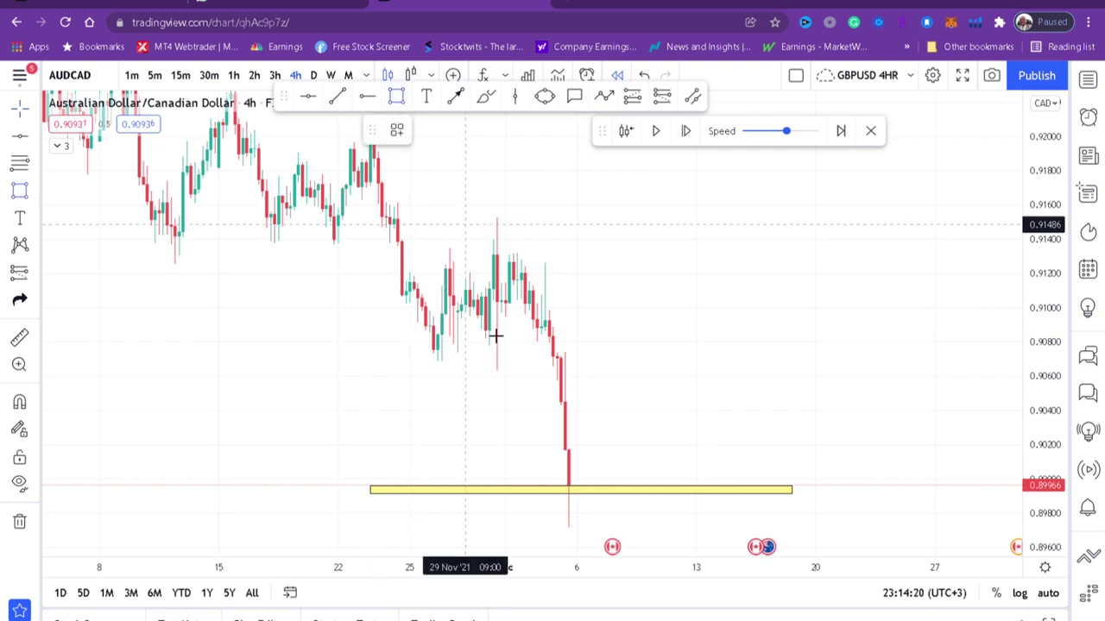
left_click(338, 354)
left_click(827, 362)
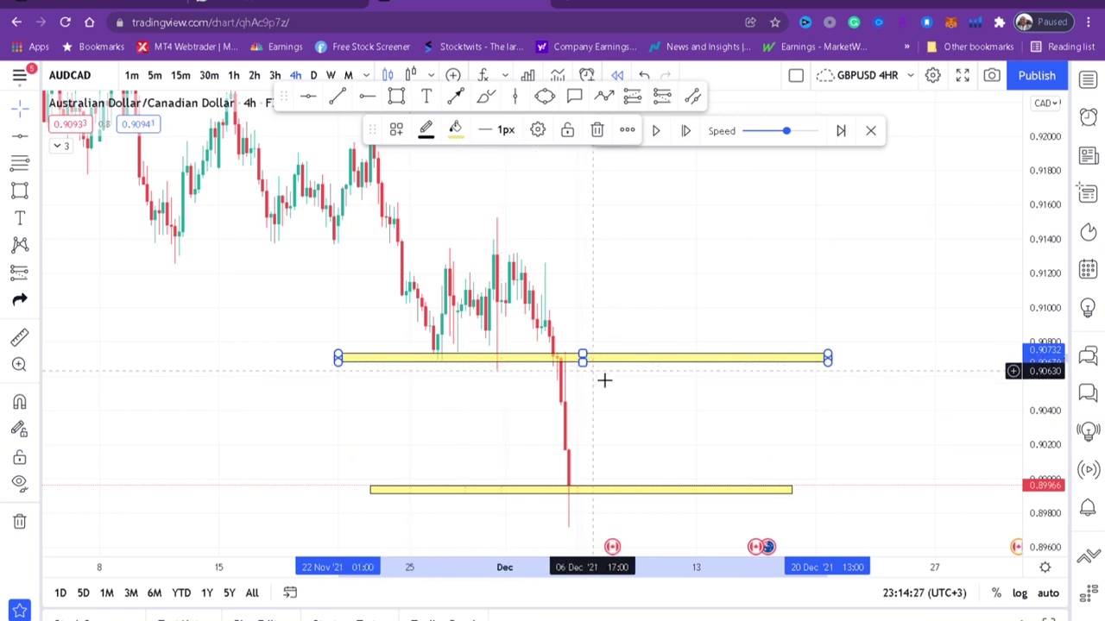
Draw a third rectangle zone at about 0.9131 along the range highs, from 8 Nov to 20 Dec '21.
left_click_drag(717, 289, 728, 307)
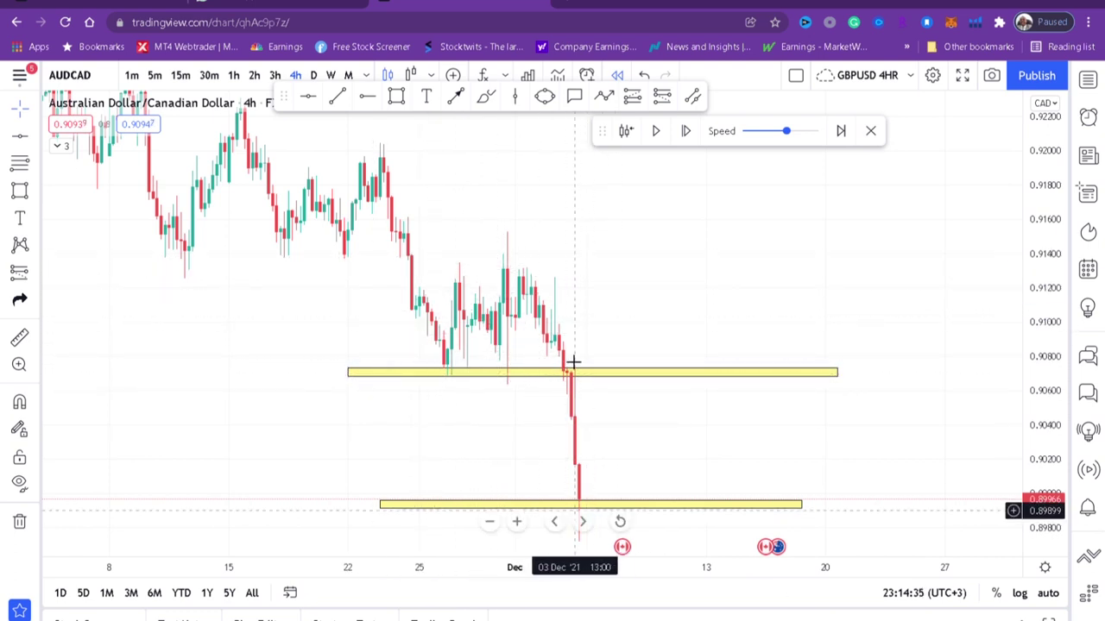
left_click_drag(657, 433, 654, 392)
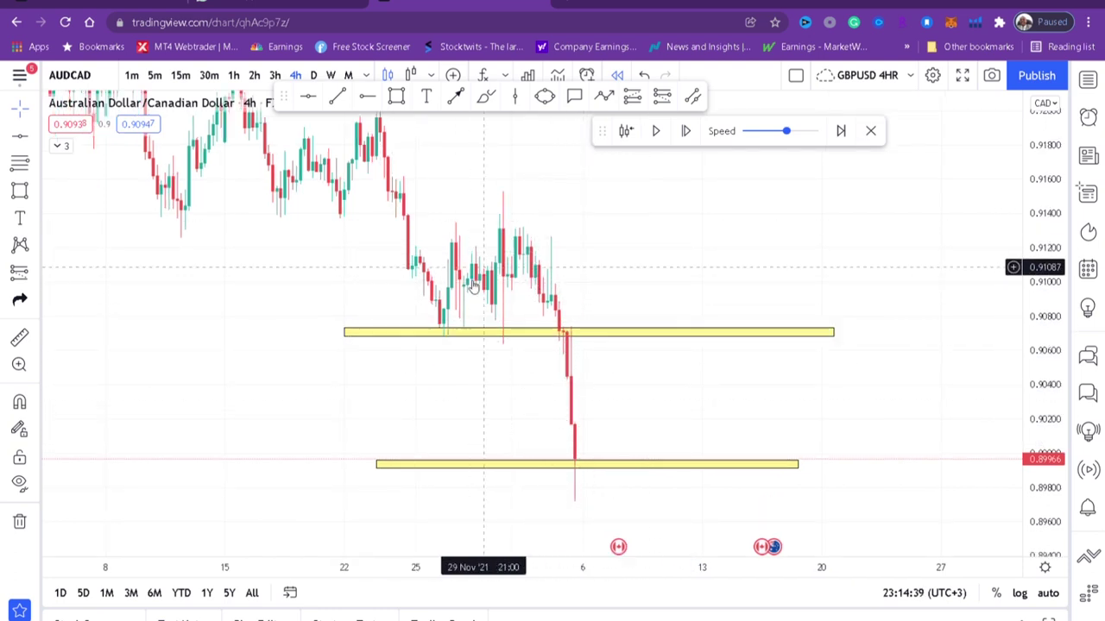
left_click_drag(648, 251, 658, 325)
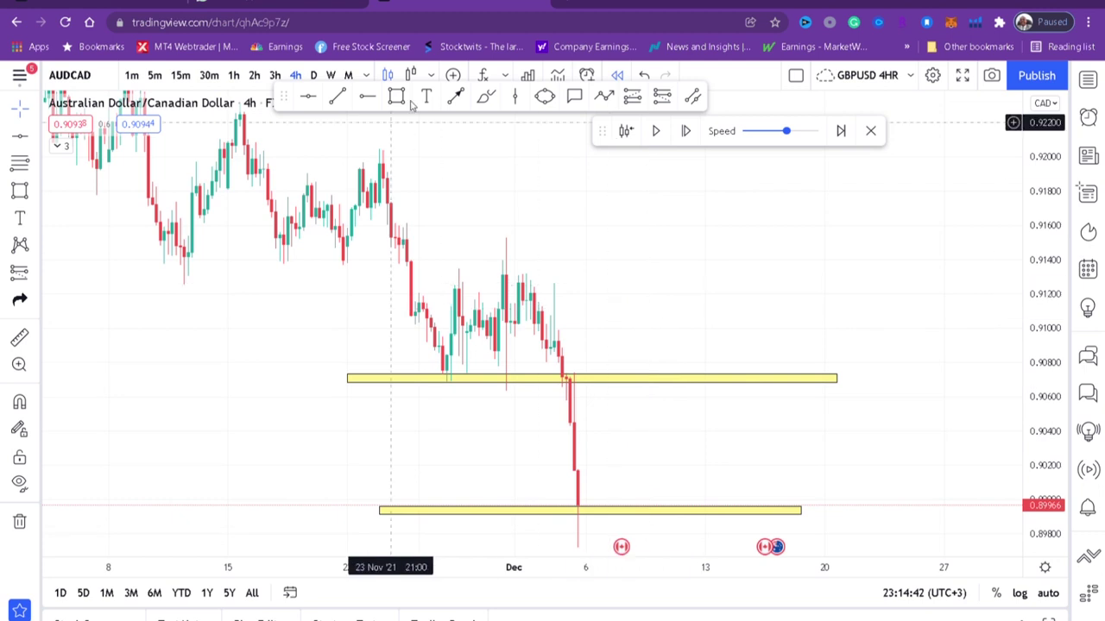
left_click(397, 97)
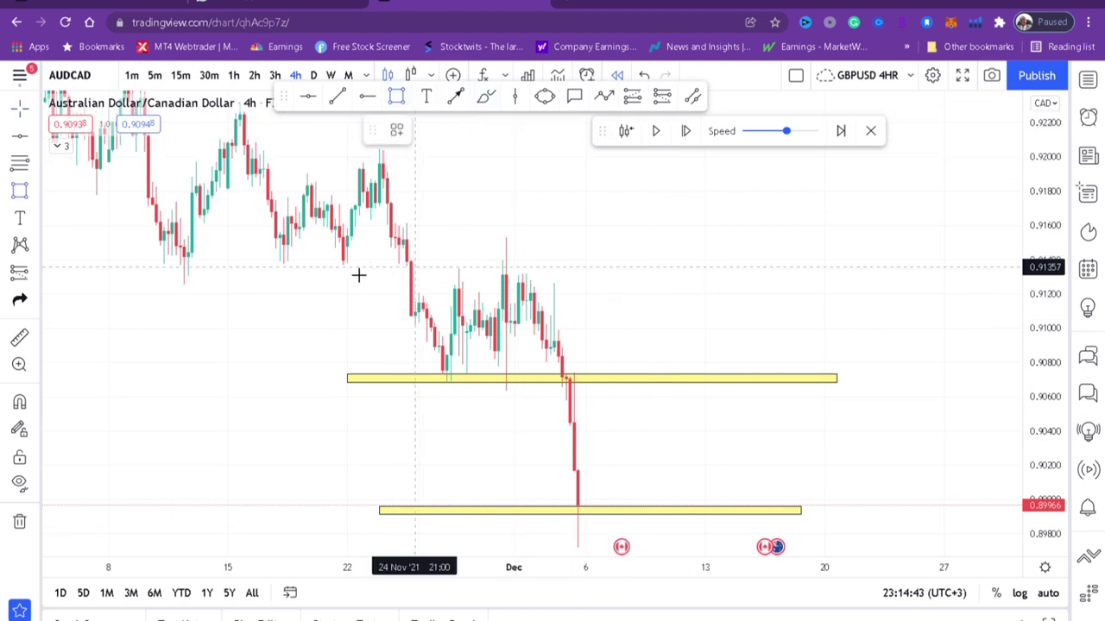
left_click_drag(125, 283, 846, 294)
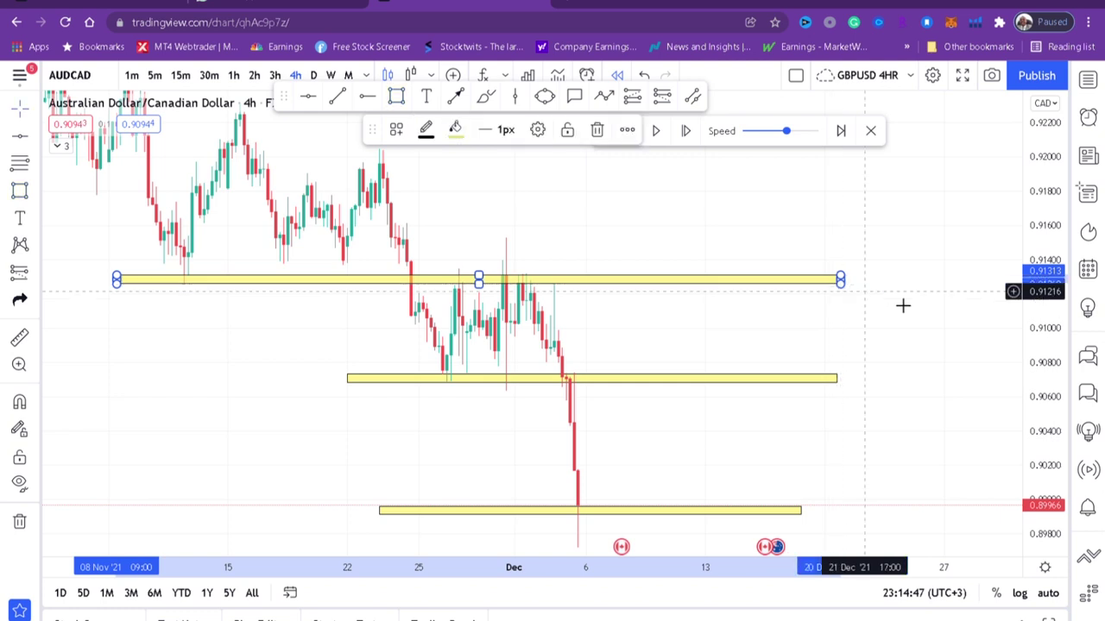
Extend the later-dated ends of the middle and lowest zones to 21 Dec '21.
left_click(863, 377)
left_click(841, 377)
left_click_drag(840, 377, 868, 377)
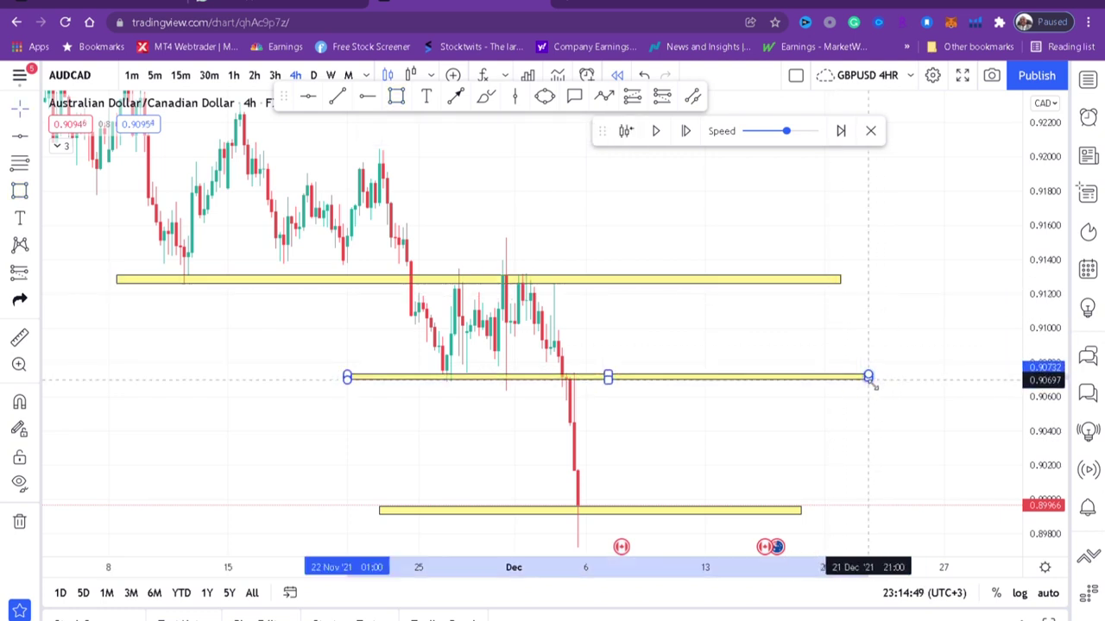
left_click(834, 506)
left_click(801, 511)
left_click_drag(801, 510, 862, 506)
Extend the starts of the two lower zones back to 5 Nov '21 for the middle and 8 Nov '21 for the lowest.
left_click_drag(827, 460, 847, 423)
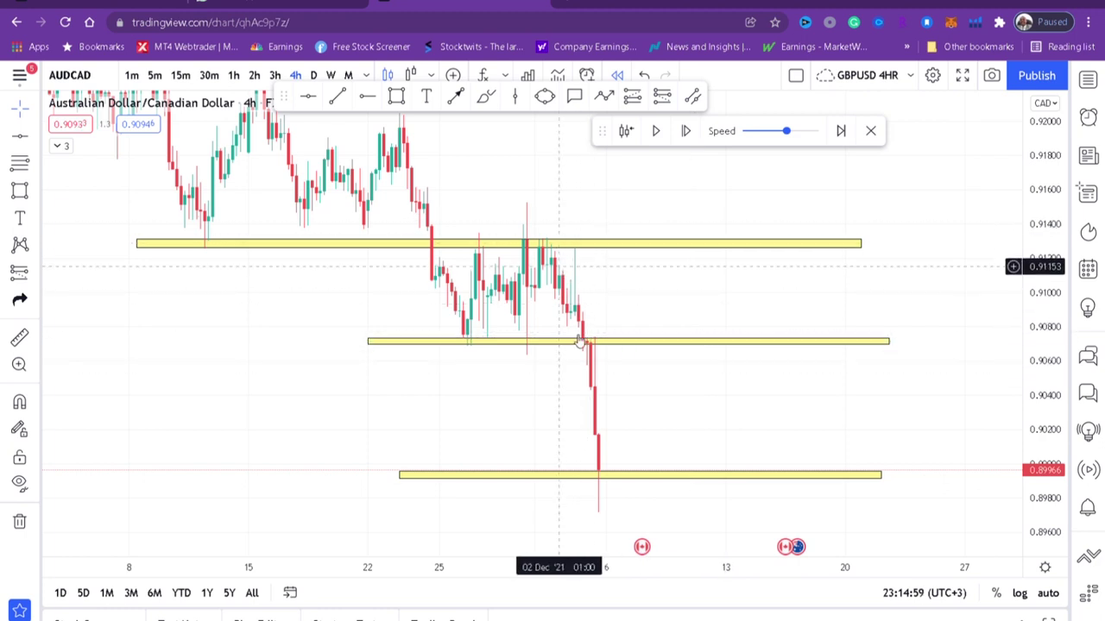
left_click_drag(368, 343, 122, 341)
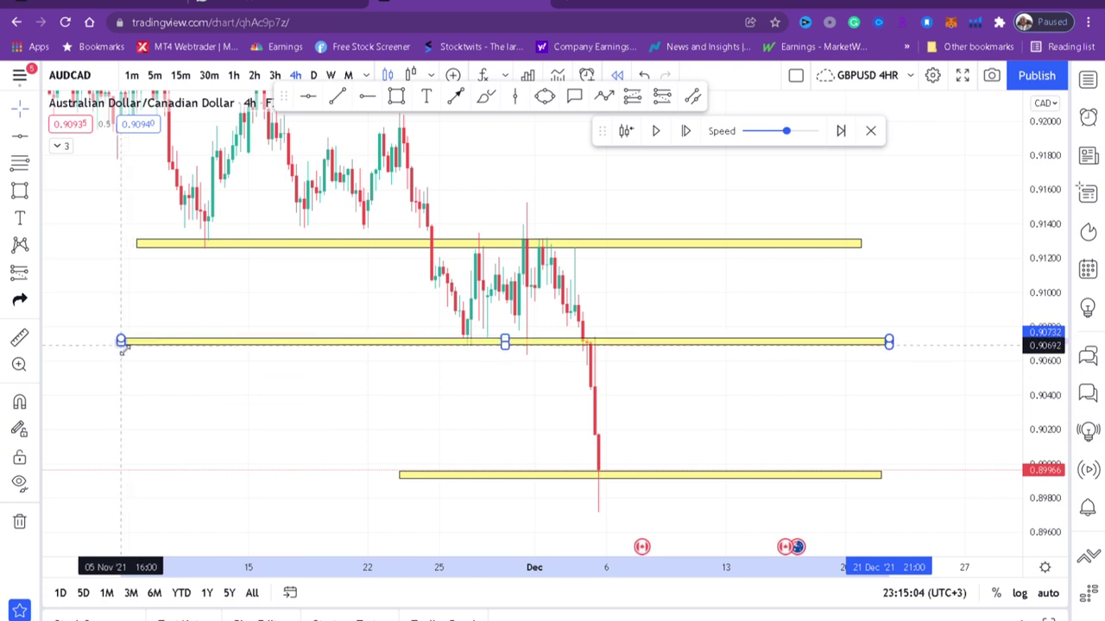
left_click(398, 474)
left_click_drag(399, 475, 143, 477)
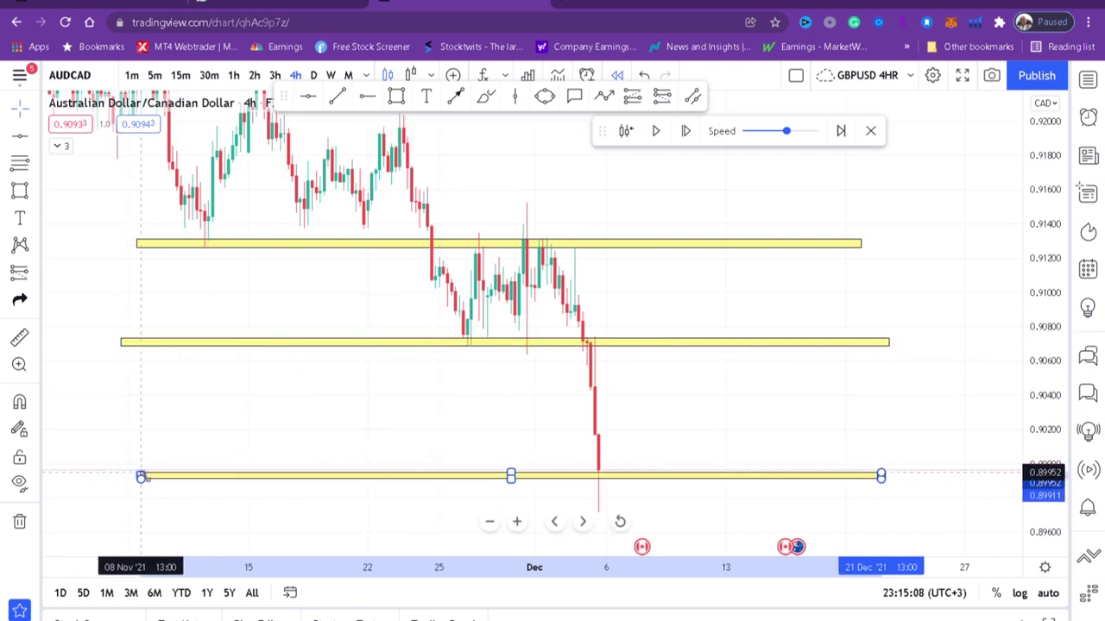
Sketch two freehand price paths around the lowest zone with the Brush, one breaking below and one staying above, and undo them.
left_click_drag(535, 451, 539, 405)
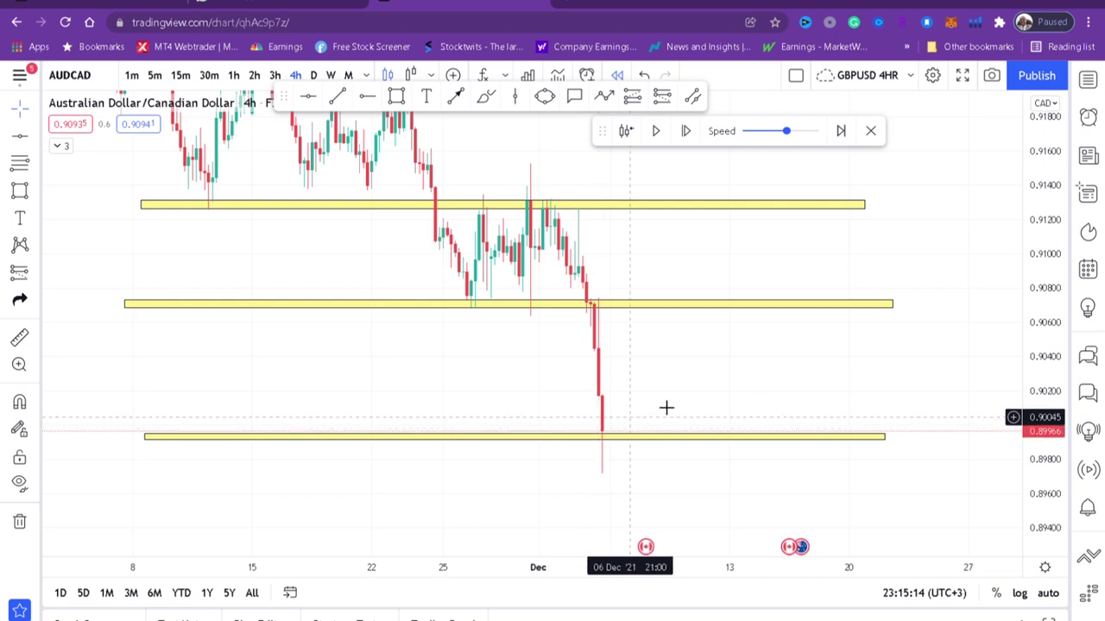
left_click_drag(661, 406, 520, 269)
left_click(486, 99)
mouse_move(618, 418)
left_mouse_down()
mouse_move(656, 406)
mouse_move(671, 457)
mouse_move(700, 452)
mouse_move(740, 469)
mouse_move(758, 516)
left_mouse_up()
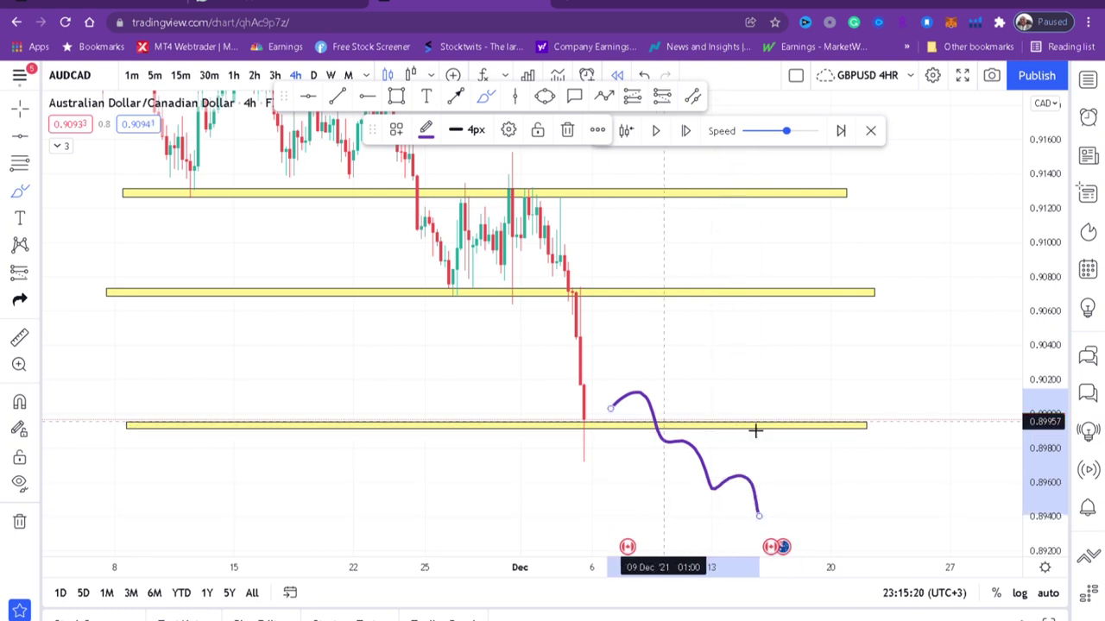
mouse_move(588, 417)
left_mouse_down()
mouse_move(640, 395)
mouse_move(669, 435)
mouse_move(780, 382)
mouse_move(786, 425)
left_mouse_up()
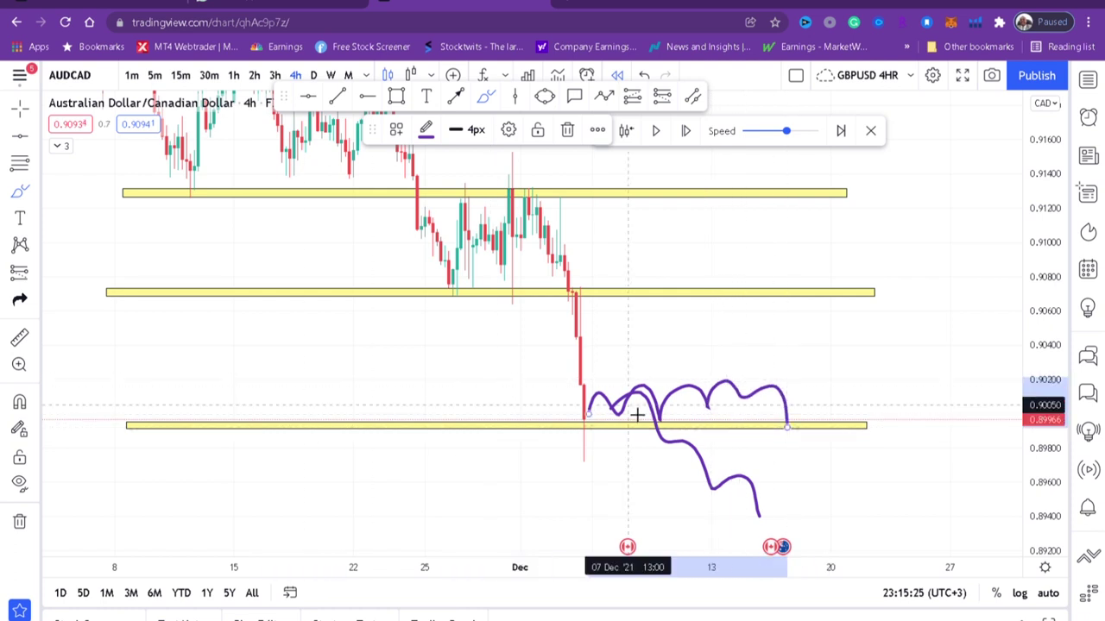
left_click(644, 76)
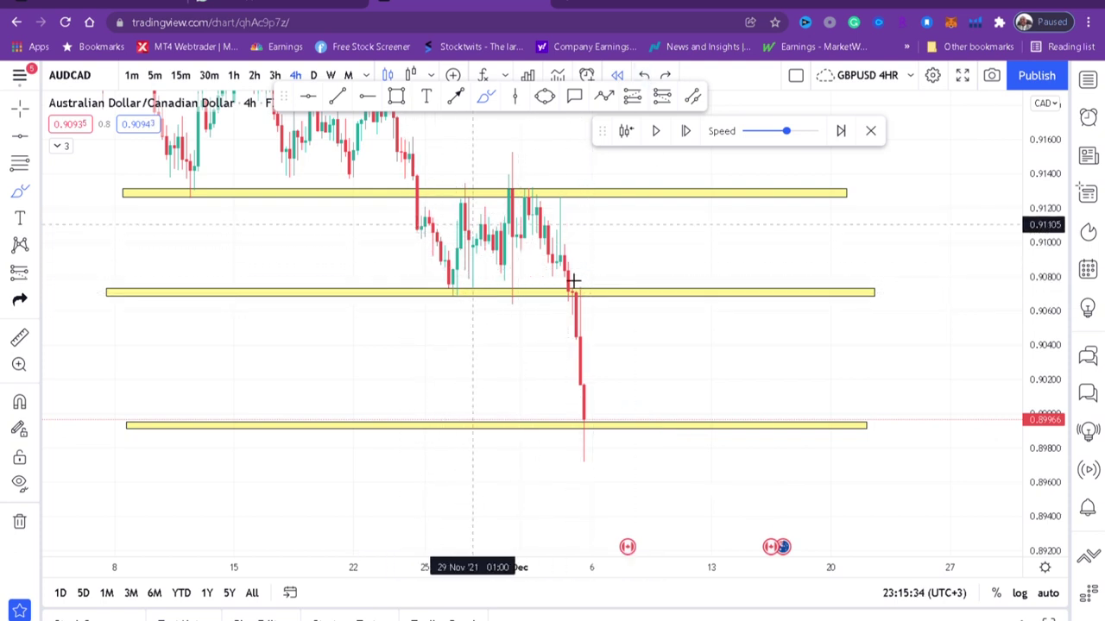
Mark the candle touches on the middle and upper zones and the final drop with brush strokes, and undo them.
mouse_move(448, 278)
left_mouse_down()
mouse_move(469, 313)
mouse_move(498, 308)
mouse_move(503, 279)
mouse_move(492, 292)
mouse_move(523, 274)
mouse_move(592, 403)
left_mouse_up()
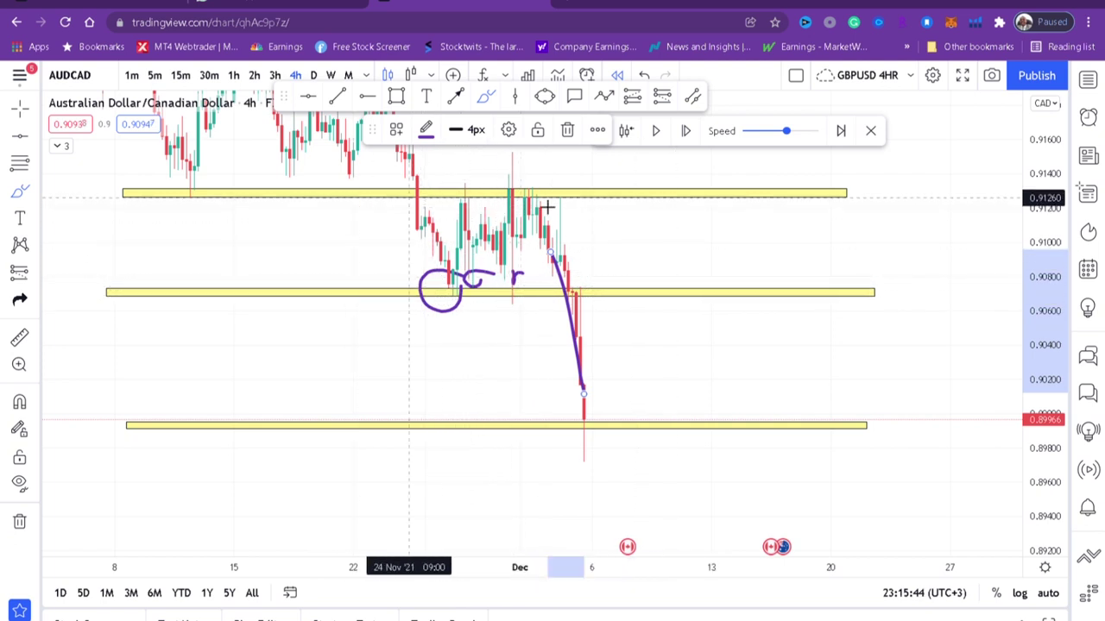
mouse_move(463, 198)
left_mouse_down()
mouse_move(458, 213)
mouse_move(510, 189)
mouse_move(545, 201)
left_mouse_up()
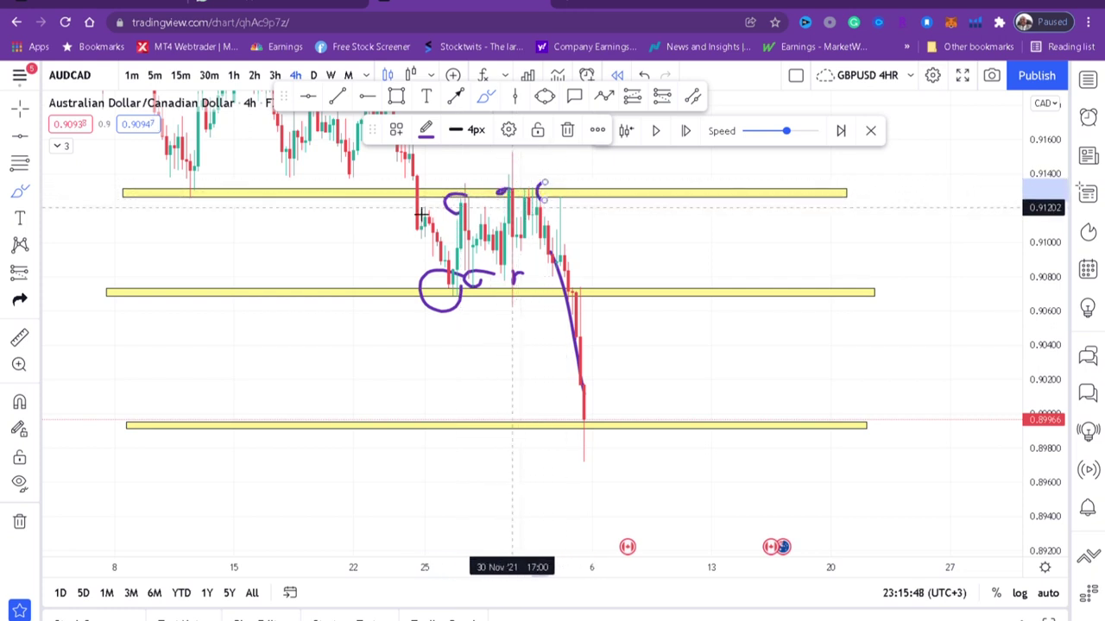
mouse_move(212, 175)
left_mouse_down()
mouse_move(160, 185)
mouse_move(217, 200)
left_mouse_up()
mouse_move(326, 183)
left_mouse_down()
mouse_move(300, 187)
mouse_move(315, 197)
left_mouse_up()
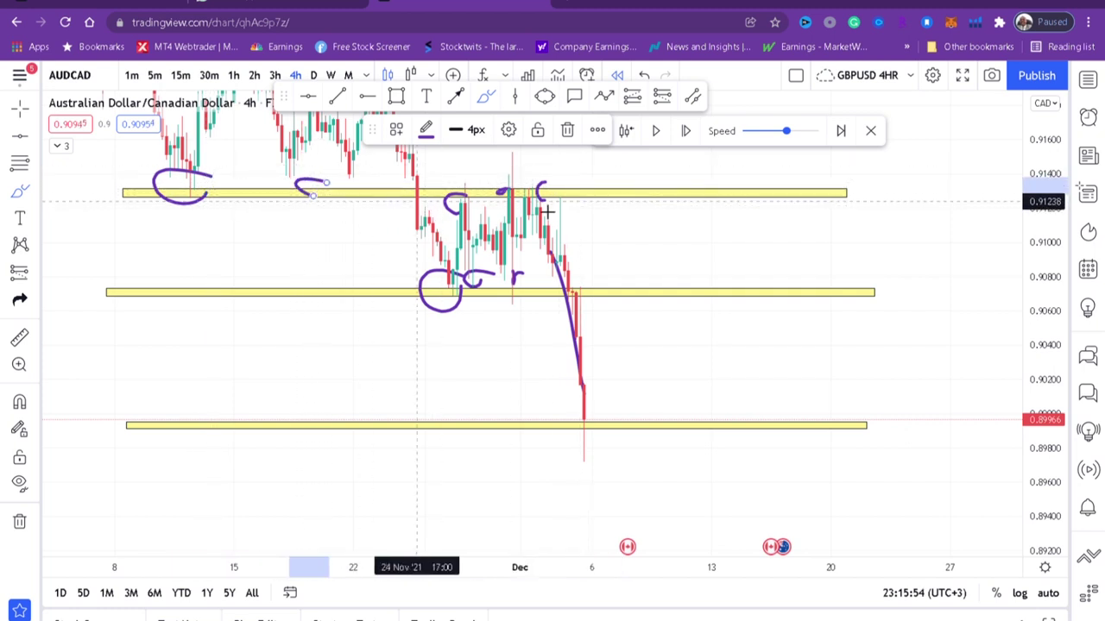
left_click(644, 77)
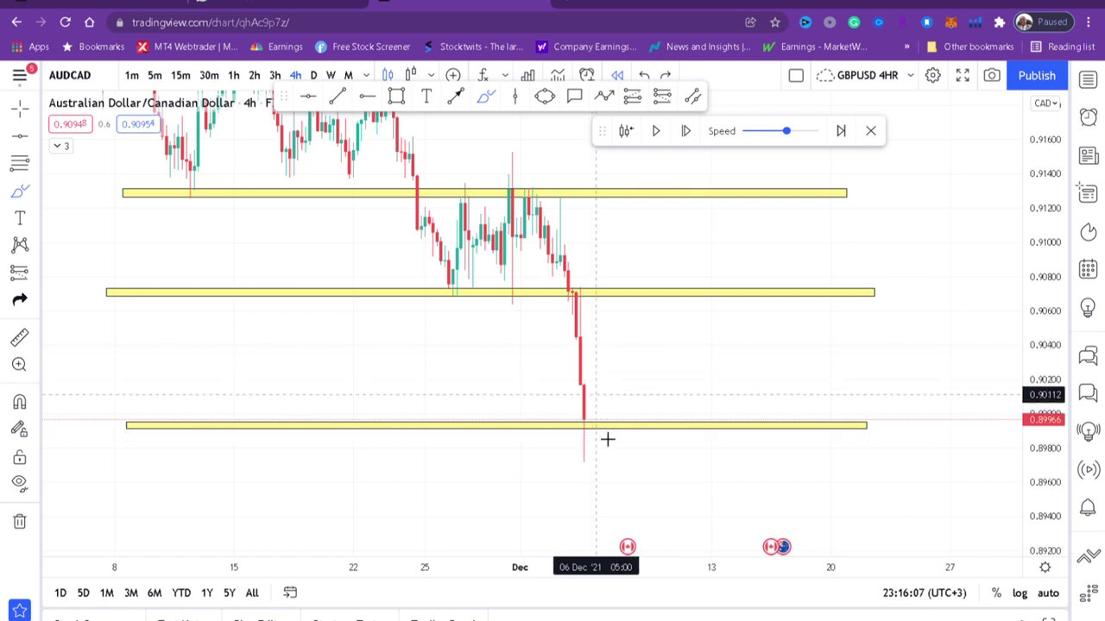
Circle the middle and upper zones with the Brush and place a horizontal ray at 0.91078 starting 19 Nov '21.
mouse_move(657, 285)
left_mouse_down()
mouse_move(641, 293)
mouse_move(665, 315)
mouse_move(660, 284)
left_mouse_up()
mouse_move(676, 179)
left_mouse_down()
mouse_move(653, 204)
mouse_move(680, 186)
left_mouse_up()
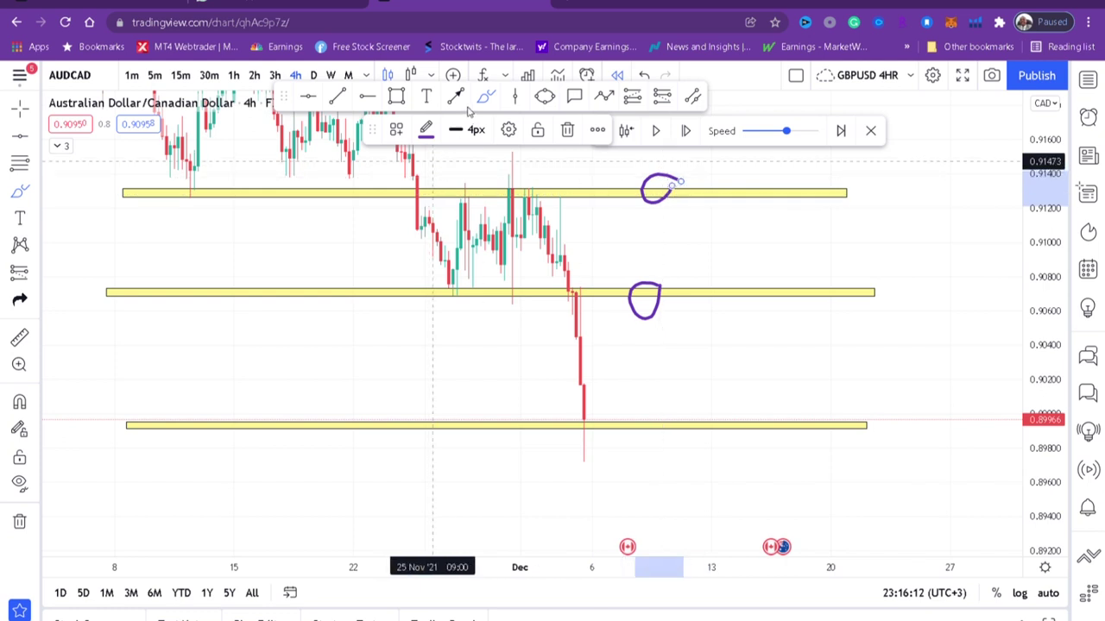
left_click(367, 97)
left_click(349, 229)
Draw a rectangle zone across the late-November highs at about 0.9192.
left_click_drag(349, 330, 346, 486)
left_click(397, 96)
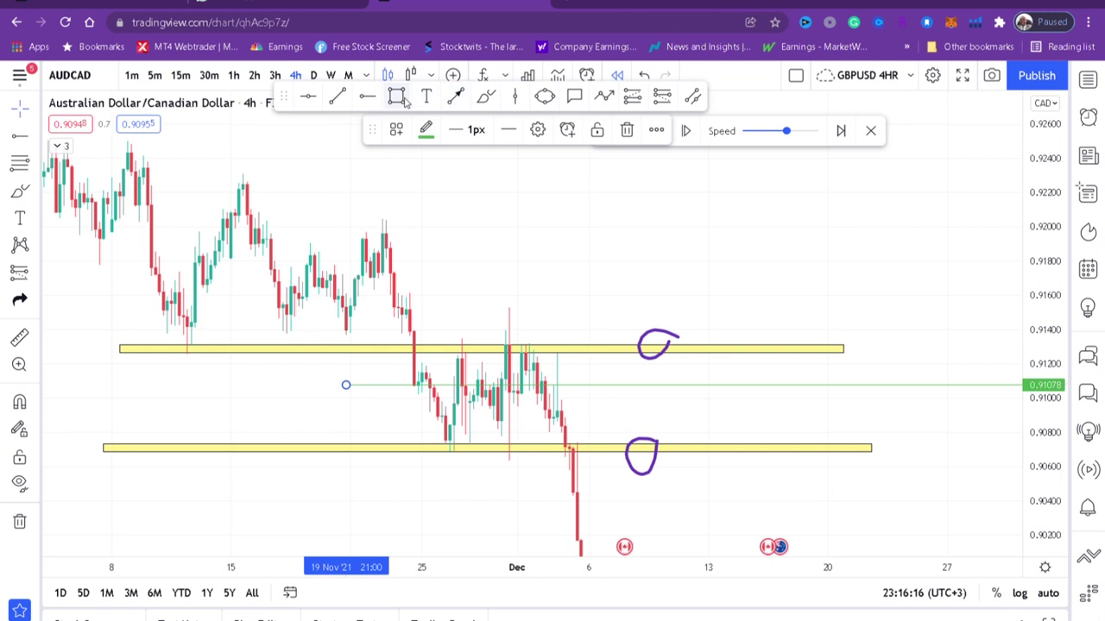
left_click_drag(285, 233, 601, 242)
Draw a rectangle zone across the early-November highs at about 0.9240.
mouse_move(733, 251)
left_mouse_down()
mouse_move(851, 251)
mouse_move(748, 239)
mouse_move(815, 308)
left_mouse_up()
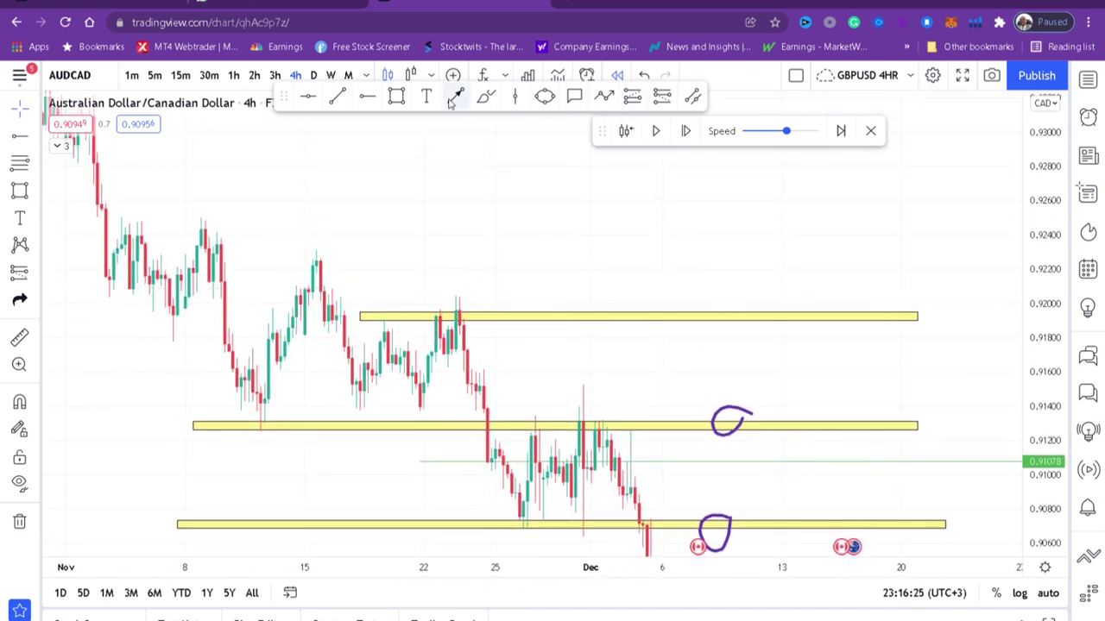
left_click(396, 96)
left_click_drag(108, 236, 929, 248)
Draw a rectangle zone over the late-October high, about 0.9332 to 0.9338, from 22 Oct to 15 Dec '21.
left_click_drag(717, 227, 857, 329)
left_click(396, 96)
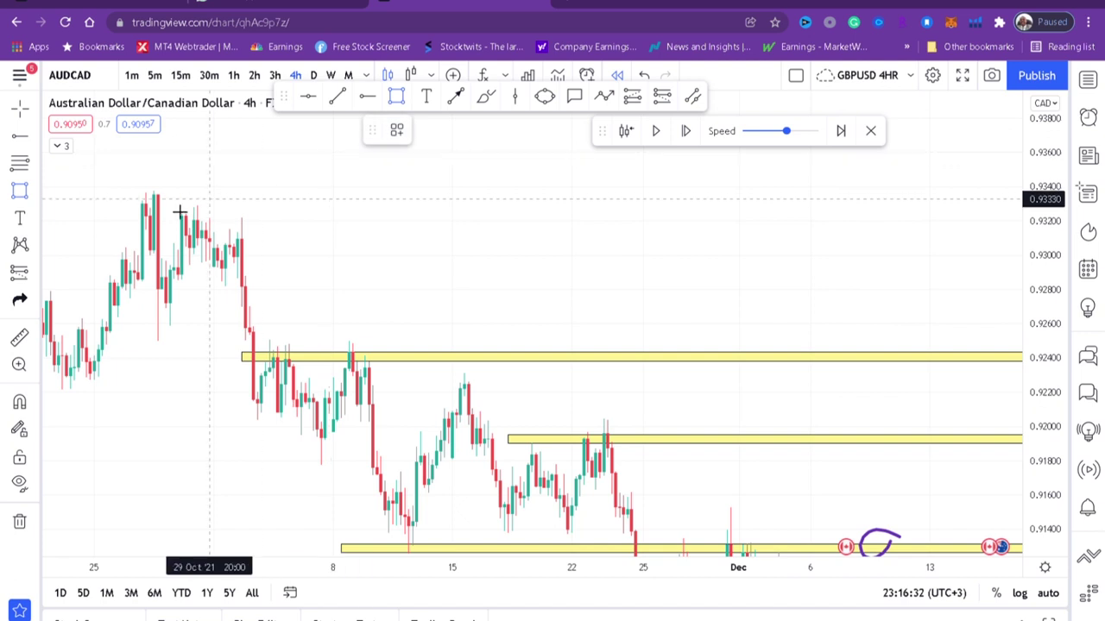
left_click_drag(86, 190, 997, 200)
left_click(1001, 200)
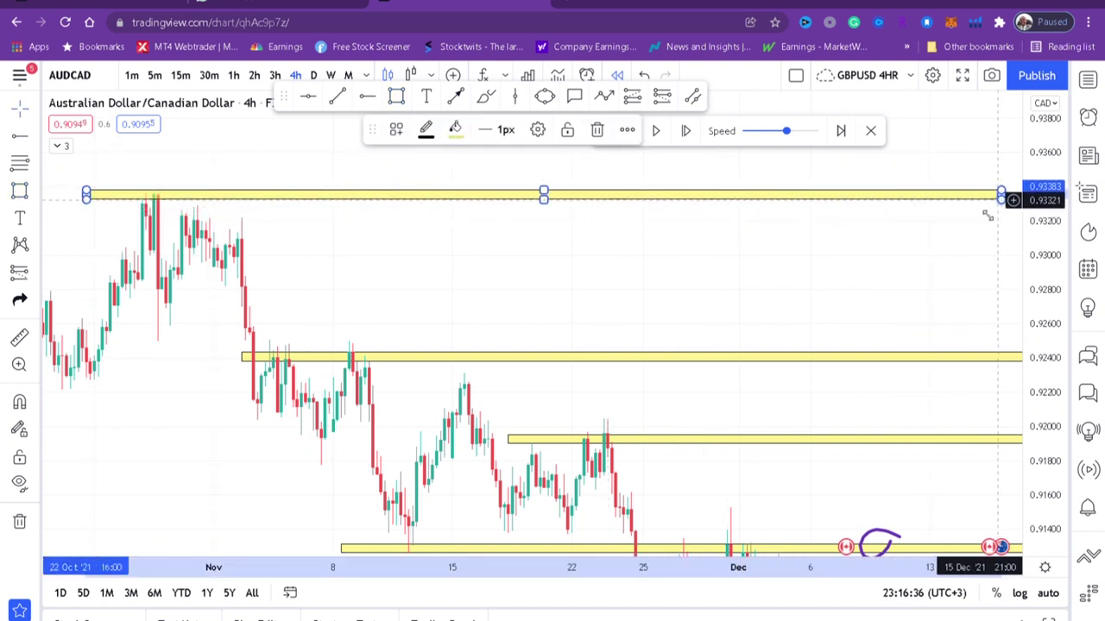
scroll(786, 246, "down", 2)
left_click(781, 281)
left_click_drag(742, 280, 651, 254)
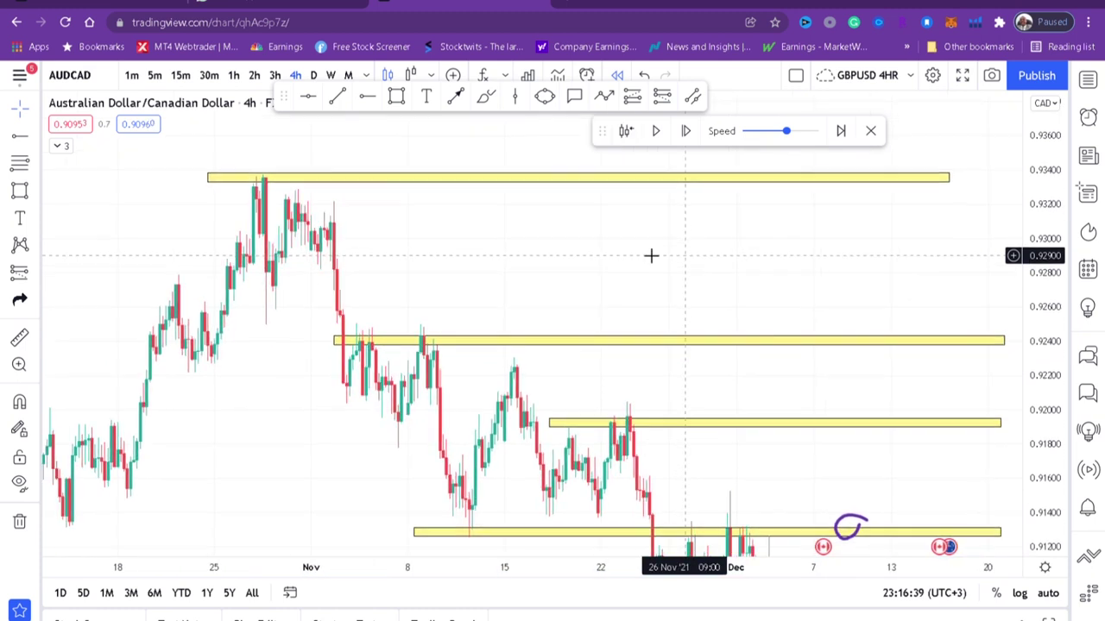
left_click(706, 180)
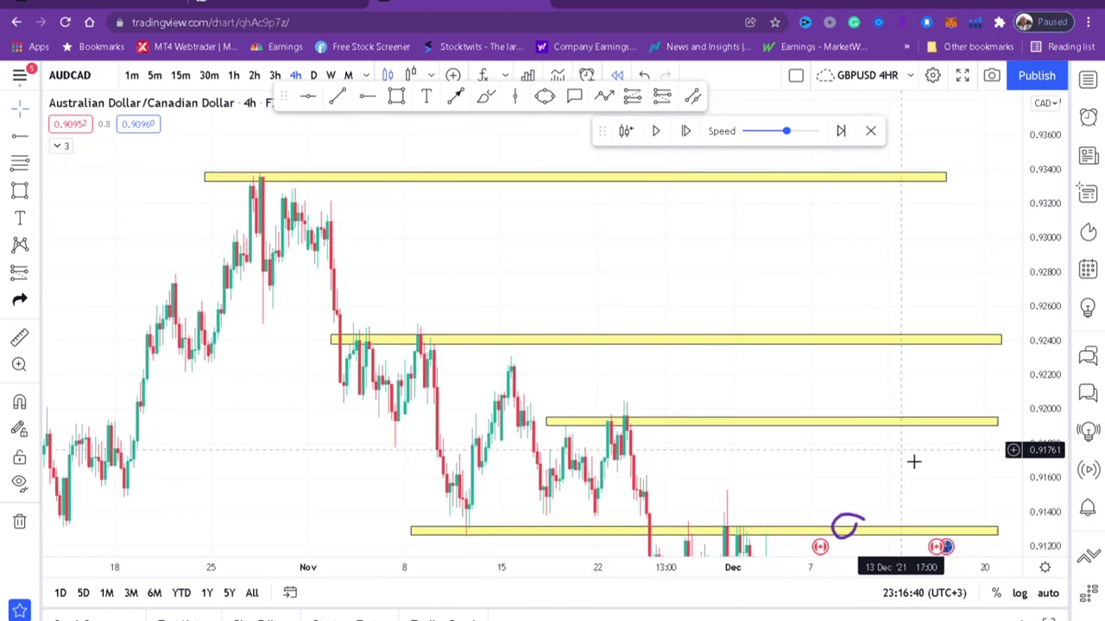
left_click(762, 176)
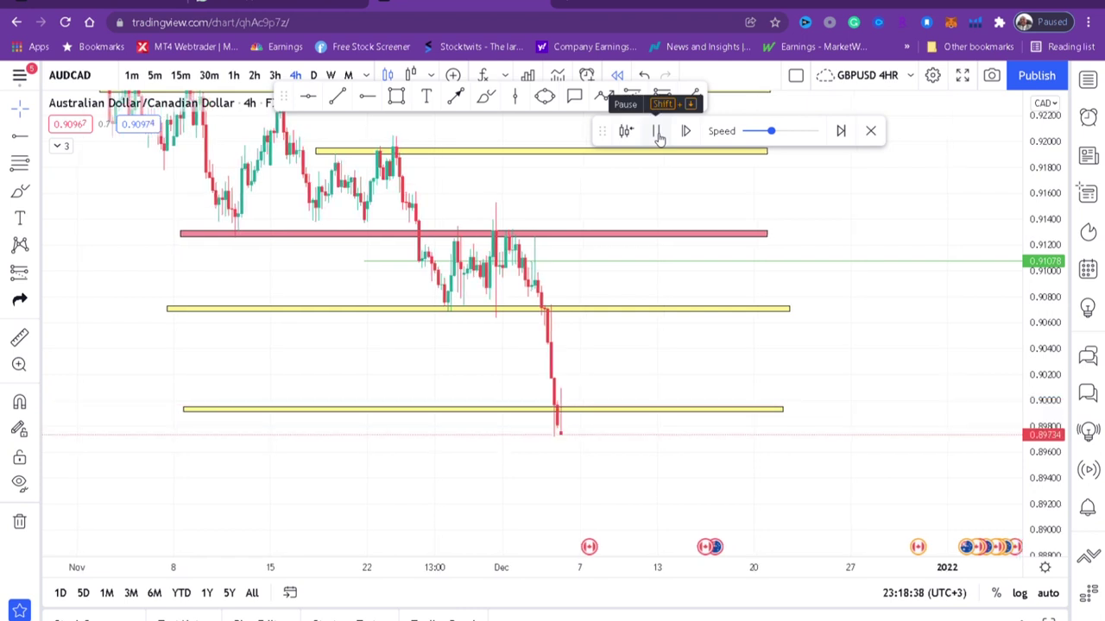
Pause the bar replay and examine the newest candles around the lowest zone.
left_click(657, 132)
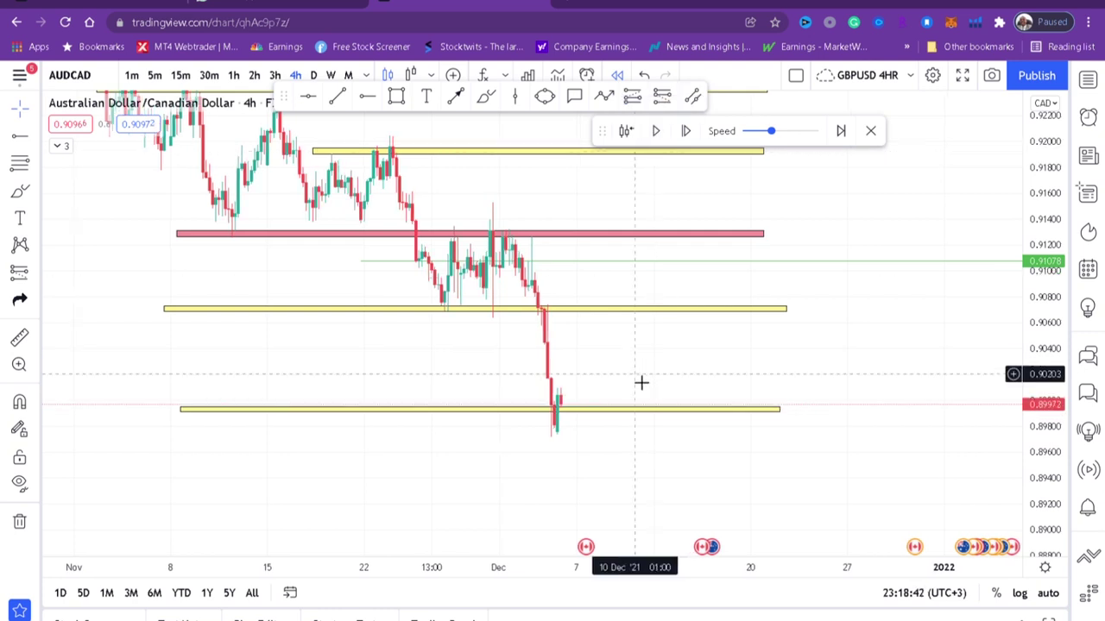
scroll(639, 374, "up", 2)
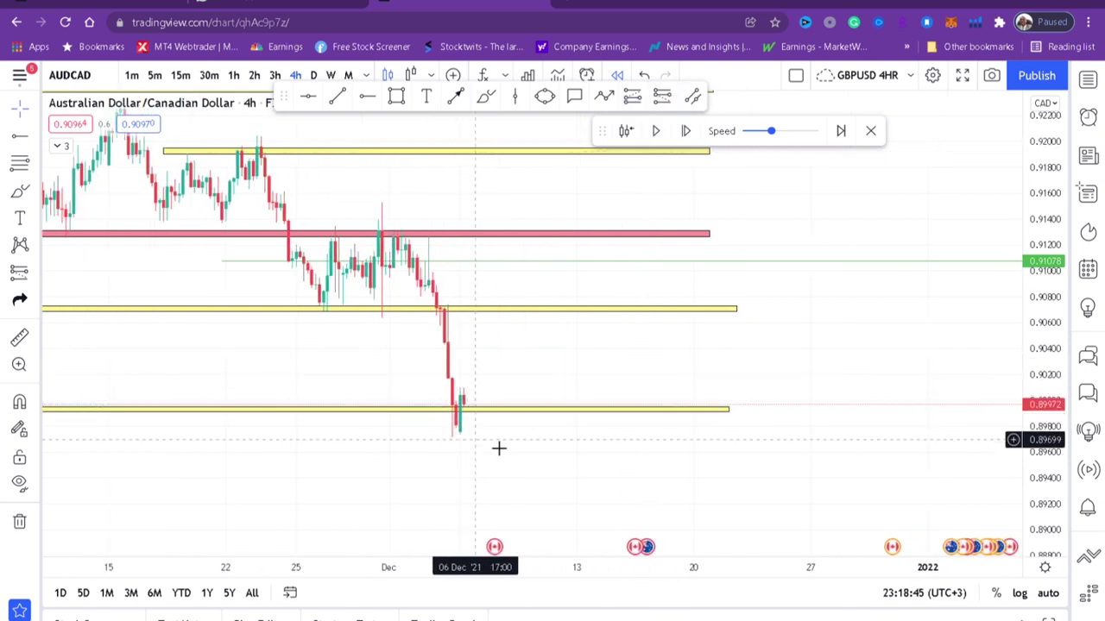
Move the lowest yellow zone down onto the early-December lows, at about 0.8973.
left_click_drag(552, 444, 659, 409)
left_click(611, 376)
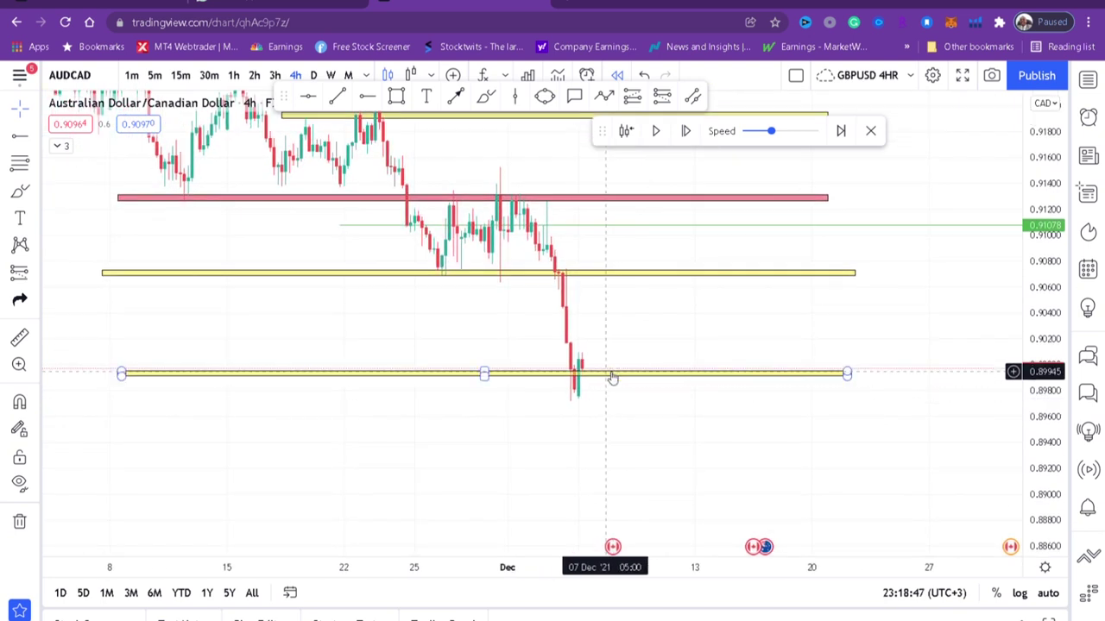
left_click_drag(611, 378, 614, 404)
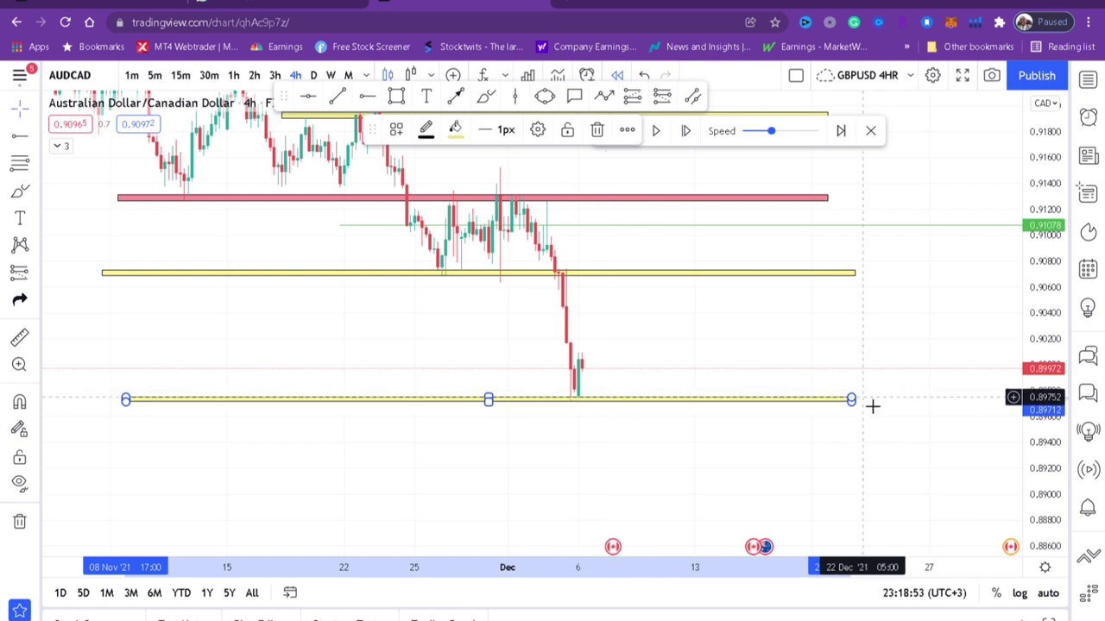
Resize the lowest zone so it spans about 0.8972 to 0.8982, covering the wick and body lows.
left_click_drag(852, 399, 843, 400)
left_click_drag(1038, 509, 1007, 305)
left_click_drag(773, 392, 748, 340)
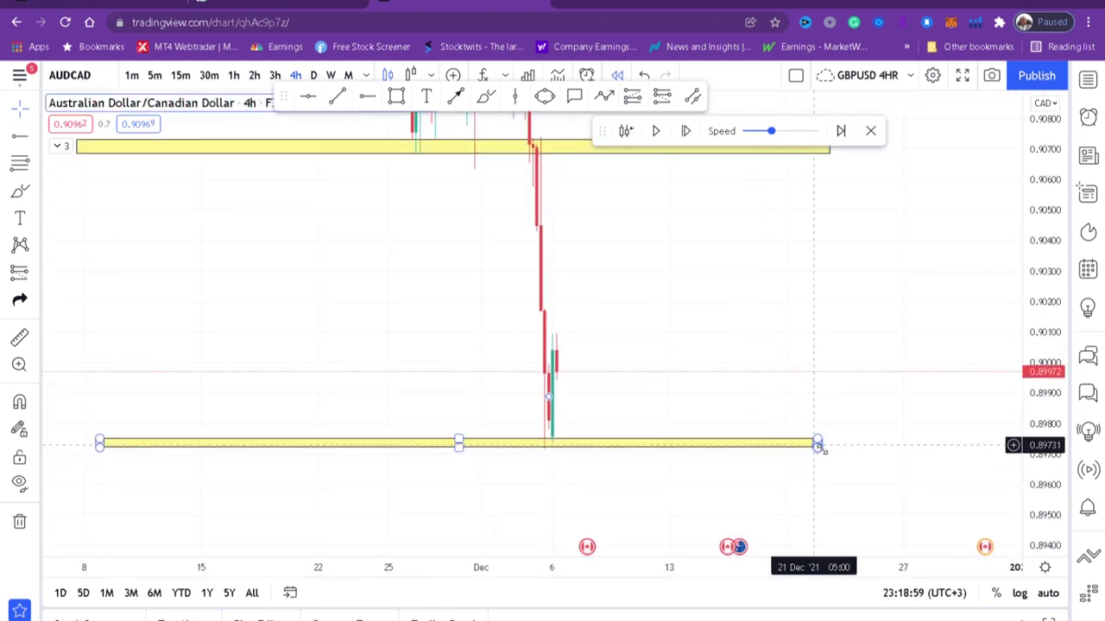
left_click_drag(821, 442, 821, 421)
Draw a rectangle zone over the 6 December highs, about 0.9004 to 0.9010, from 2 Dec to 17 Dec '21.
scroll(700, 419, "up", 2)
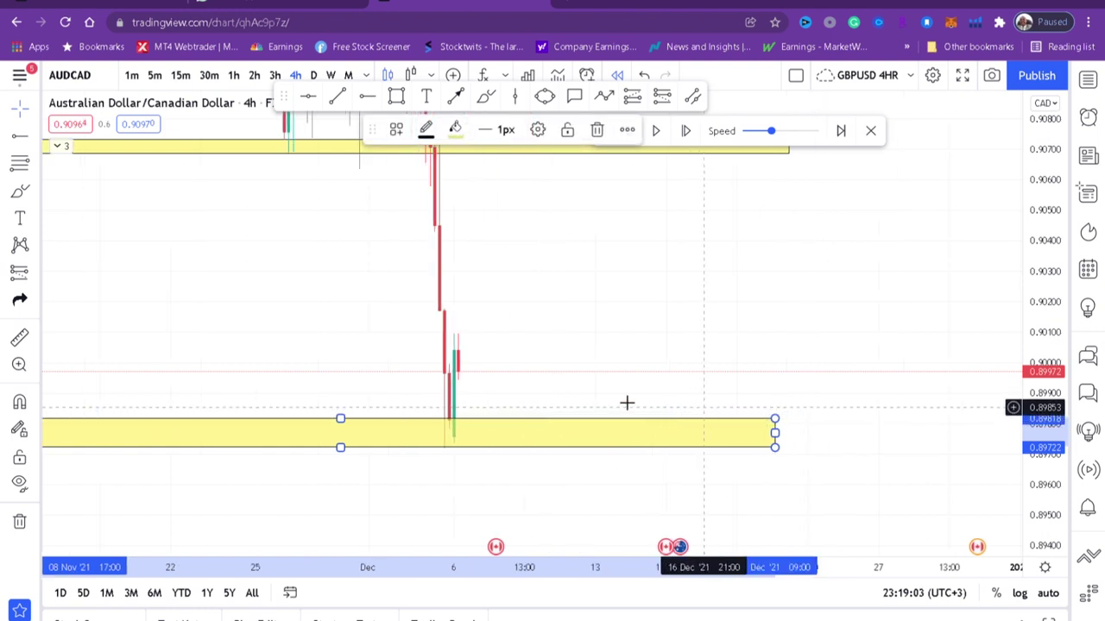
scroll(627, 402, "down", 3)
left_click_drag(744, 323, 705, 335)
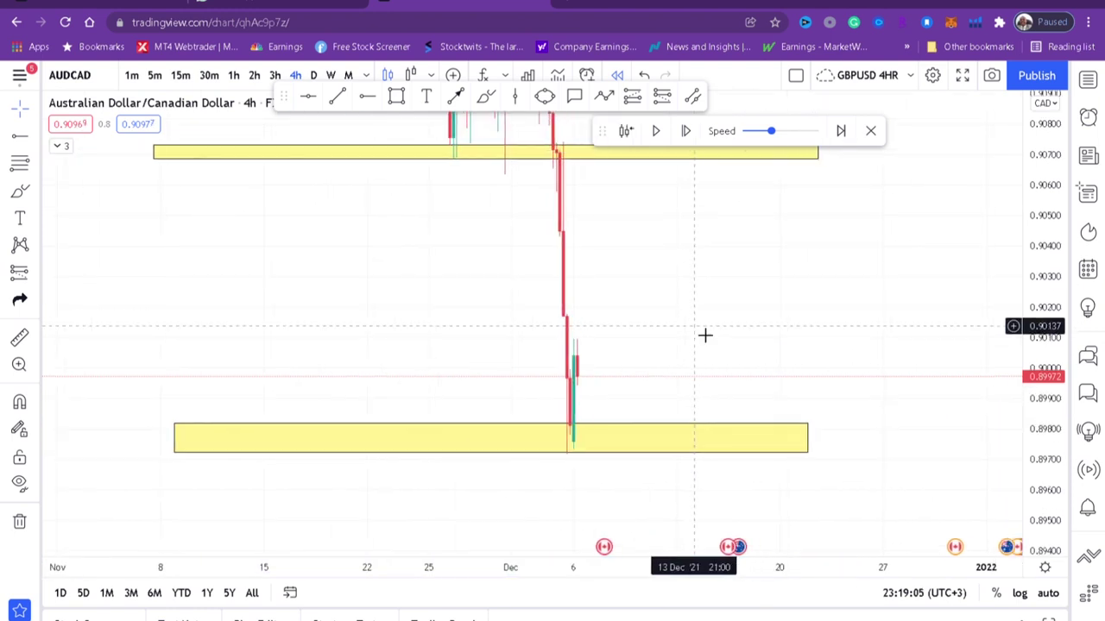
scroll(688, 357, "up", 3)
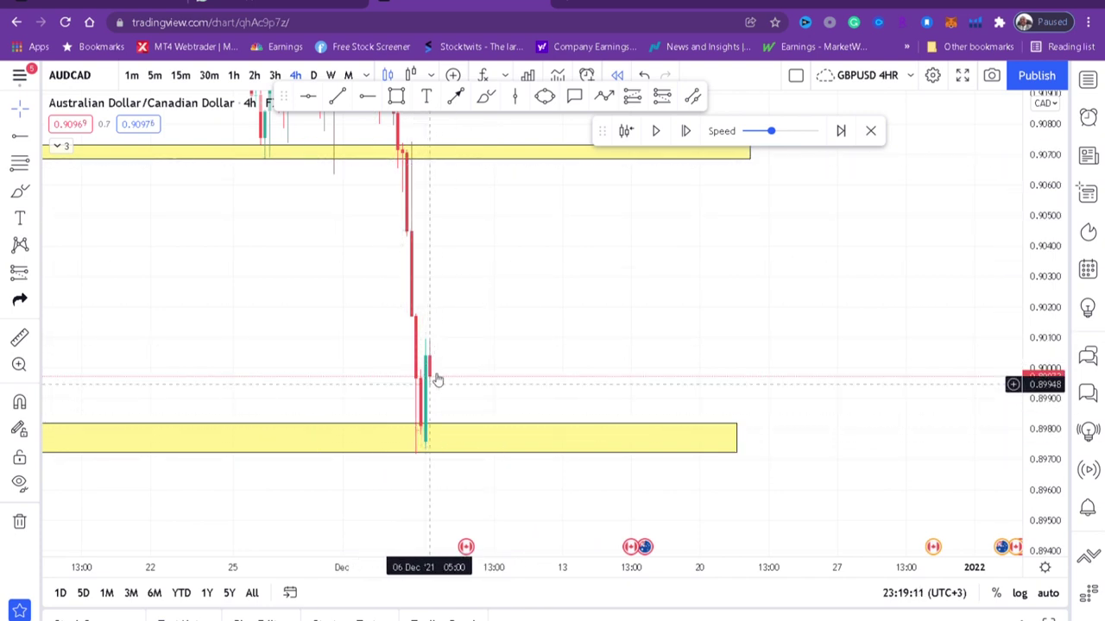
left_click_drag(517, 336, 595, 311)
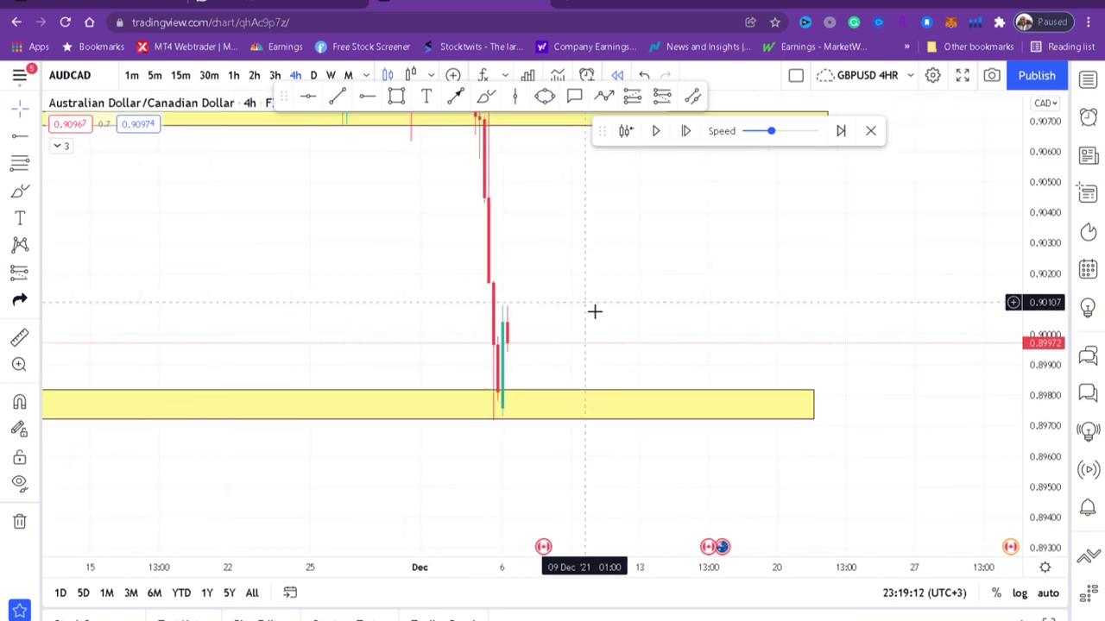
scroll(595, 312, "up", 2)
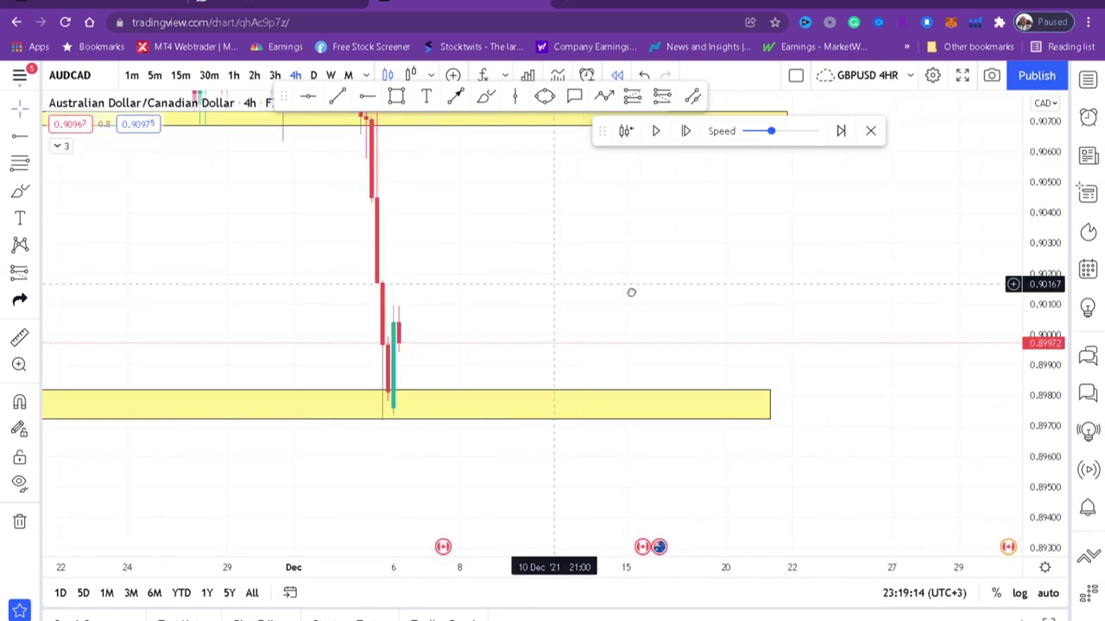
scroll(587, 290, "left", 3)
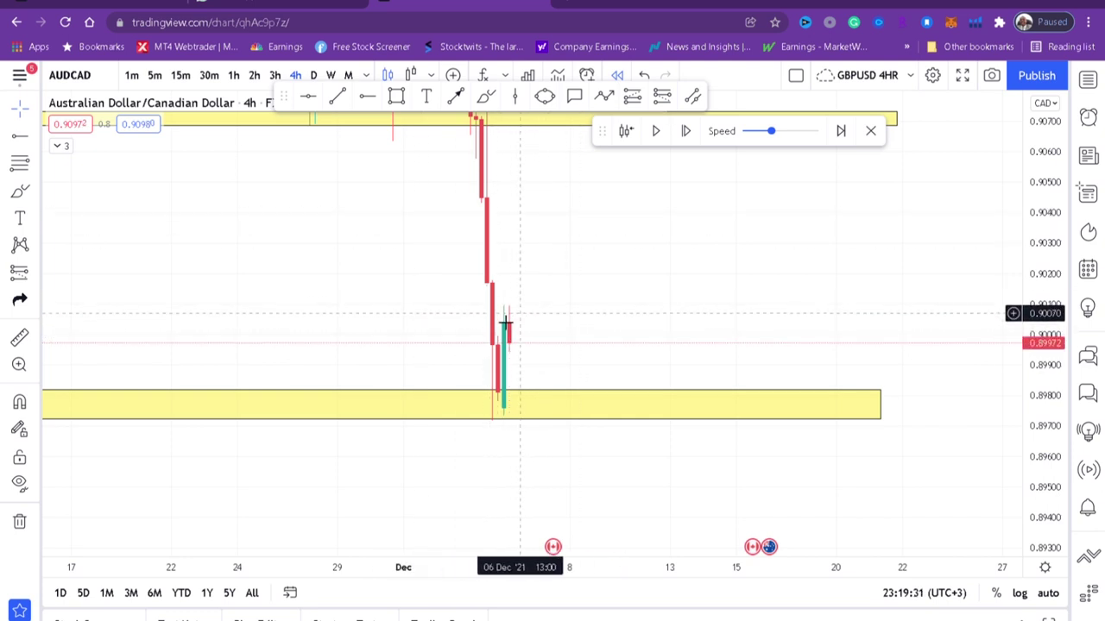
left_click(397, 101)
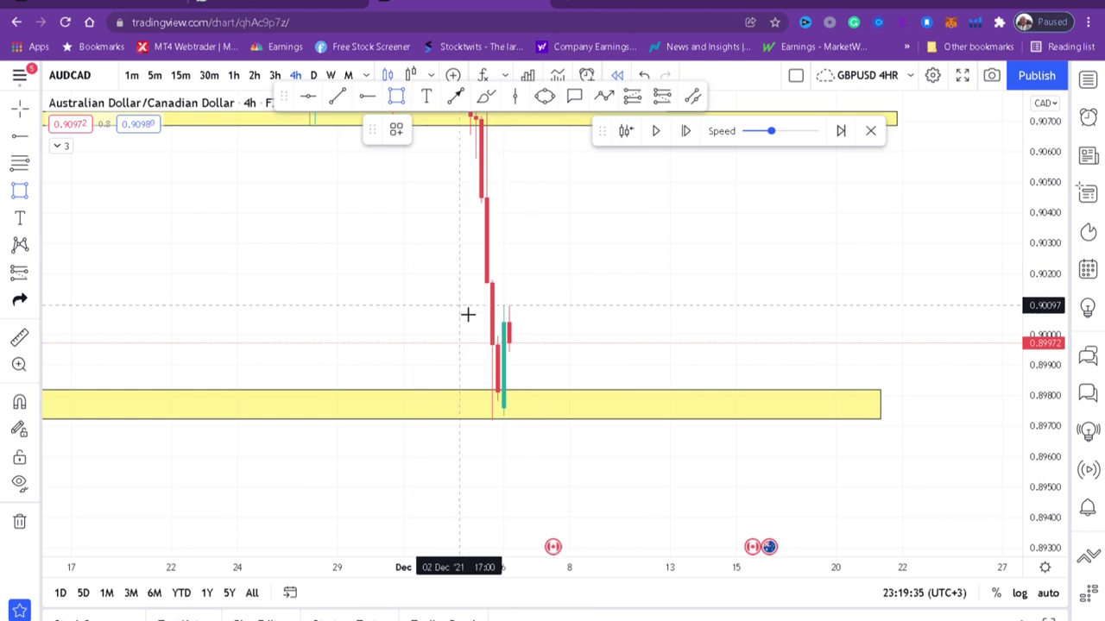
mouse_move(459, 307)
left_mouse_down()
mouse_move(792, 310)
mouse_move(829, 331)
left_mouse_up()
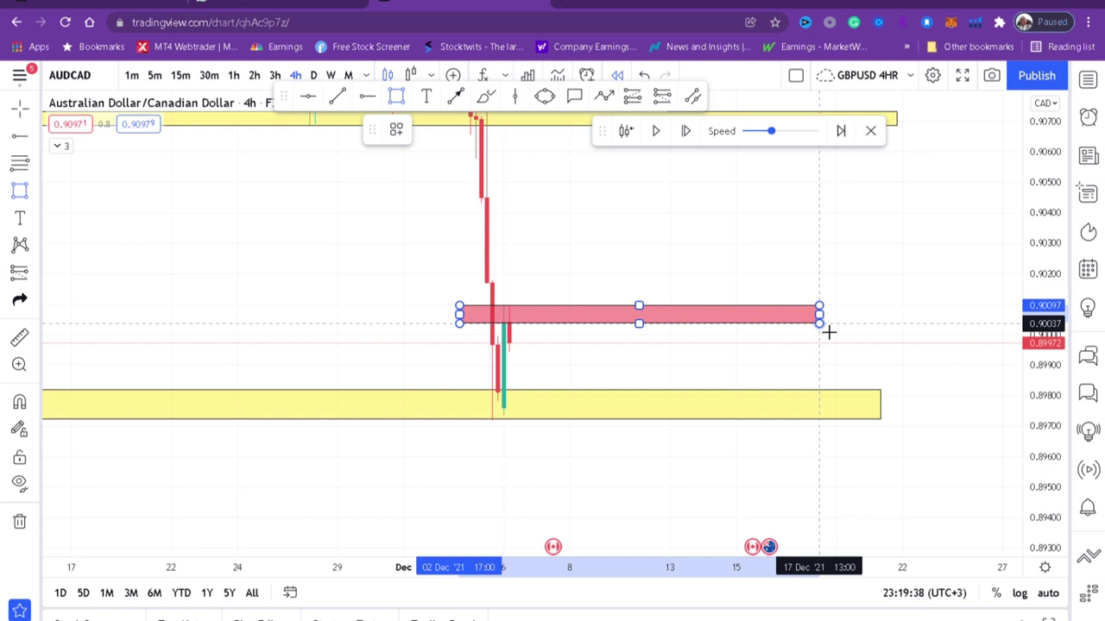
left_click(829, 332)
left_click(866, 284)
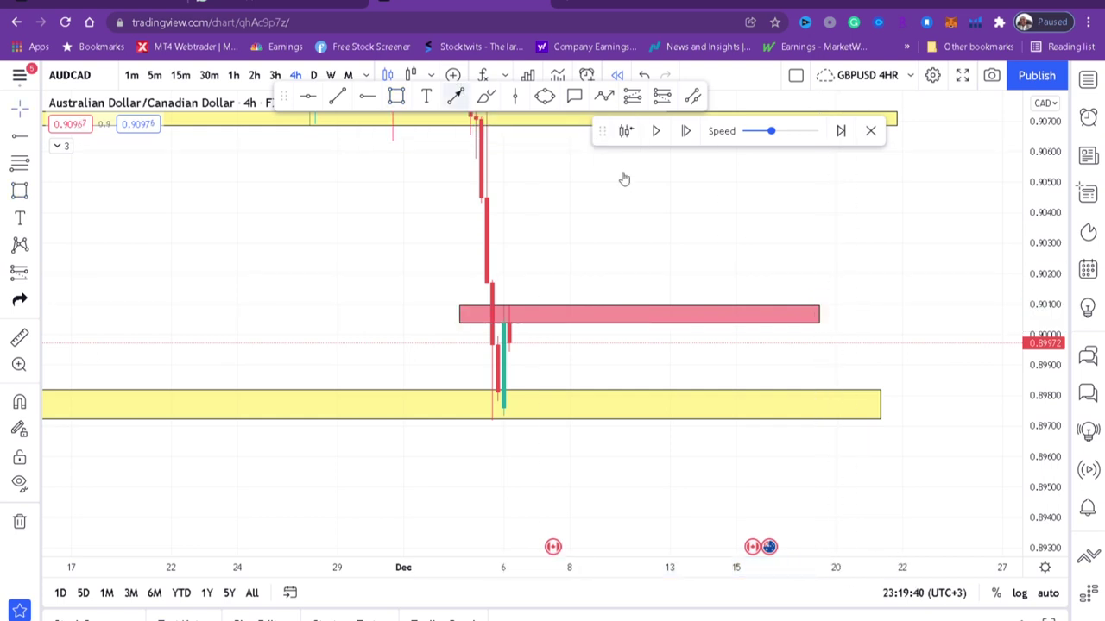
Change the new zone's fill from red to yellow and extend its end date to 21 Dec '21.
left_click(693, 312)
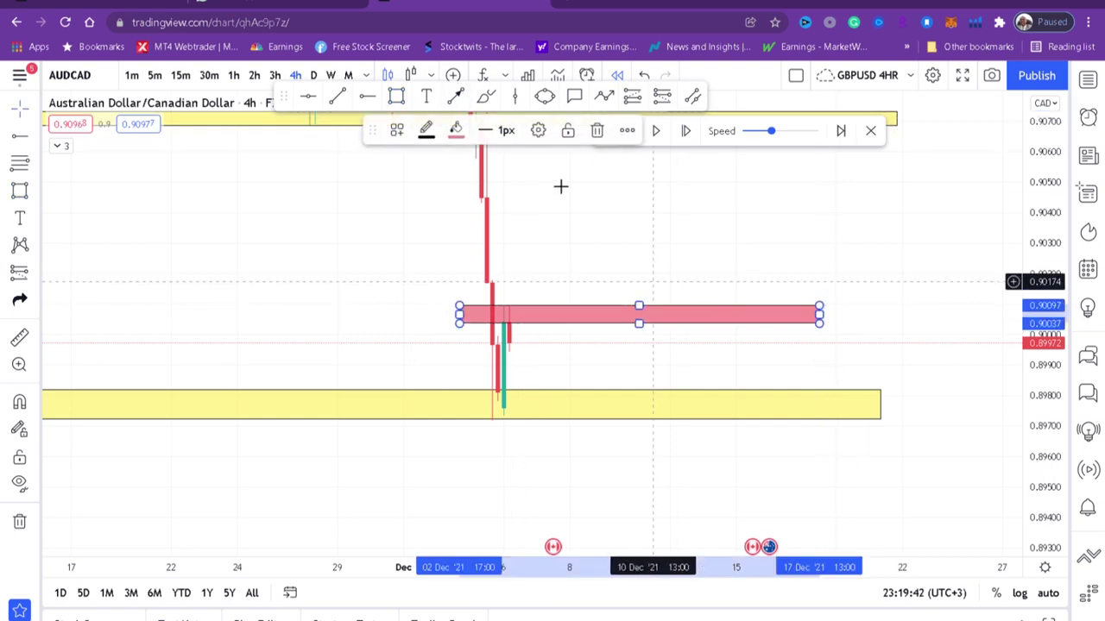
left_click(456, 132)
left_click(491, 182)
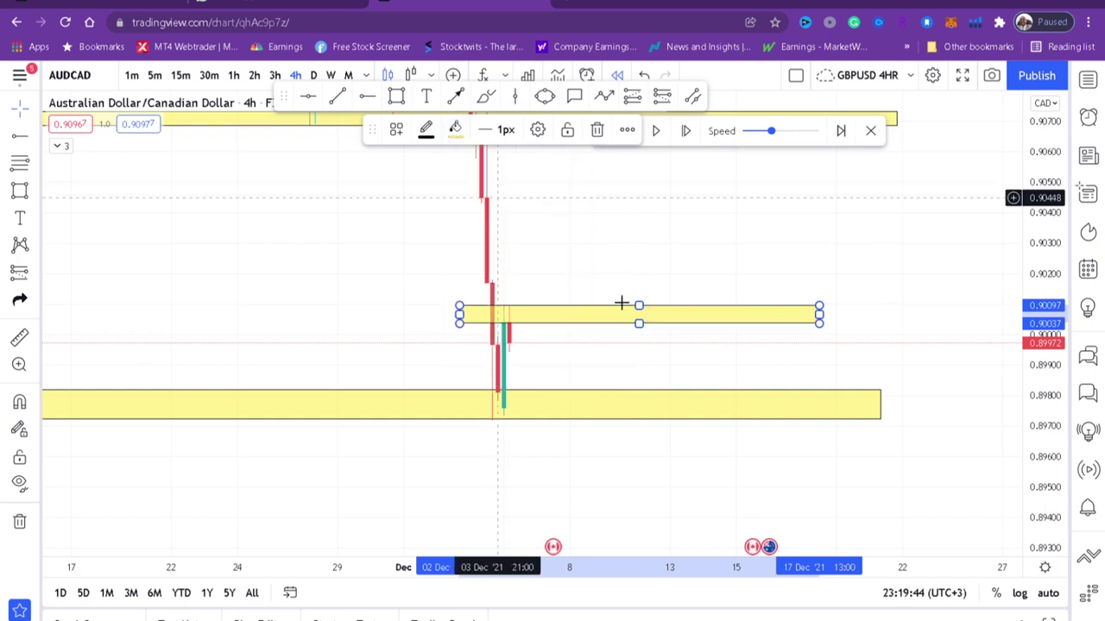
left_click(828, 261)
left_click_drag(1043, 411, 1039, 338)
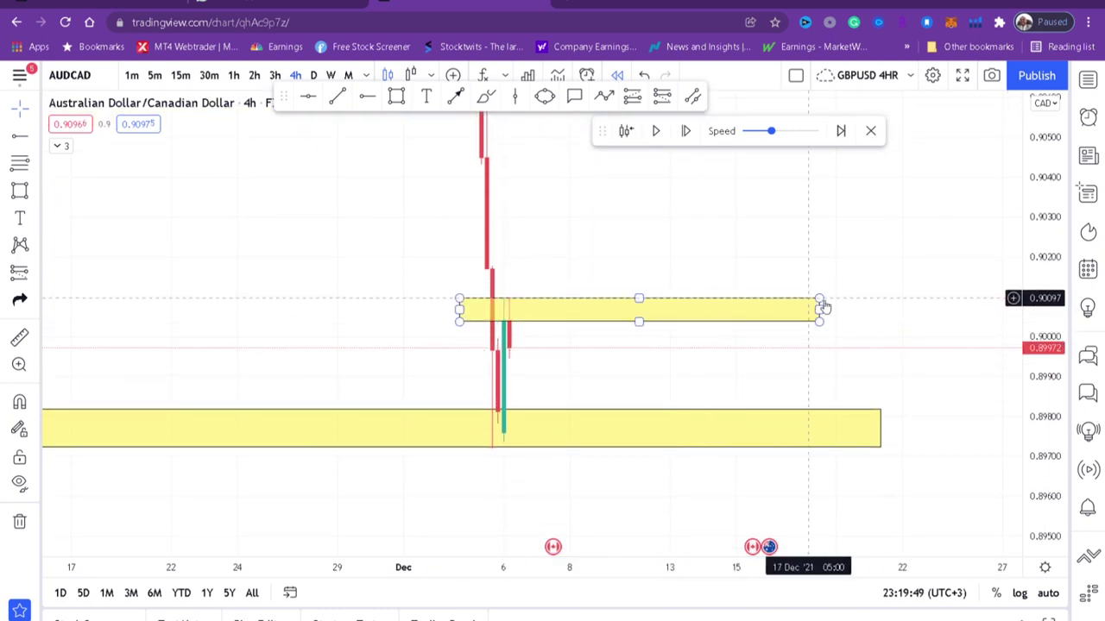
left_click_drag(819, 309, 899, 311)
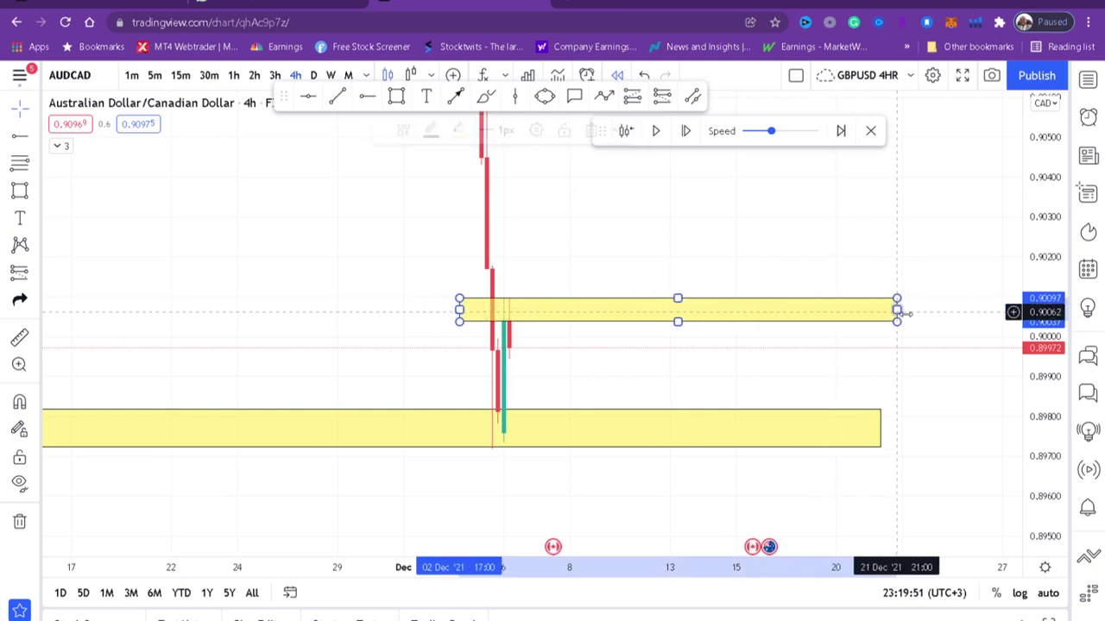
Play the bar replay forward by two candles and pause it.
left_click(635, 214)
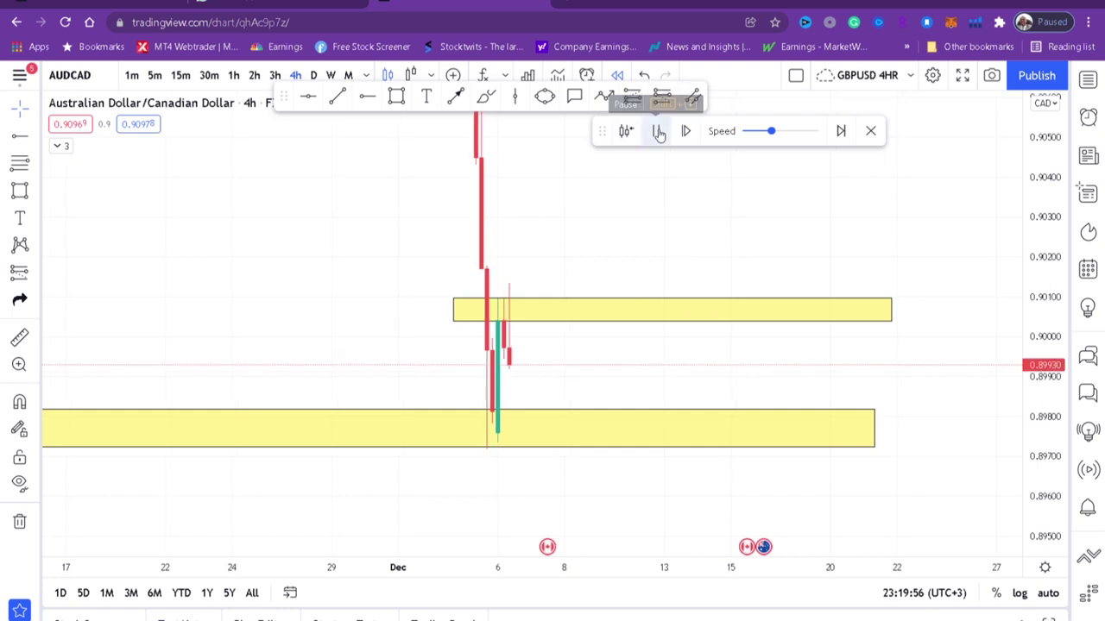
left_click(657, 131)
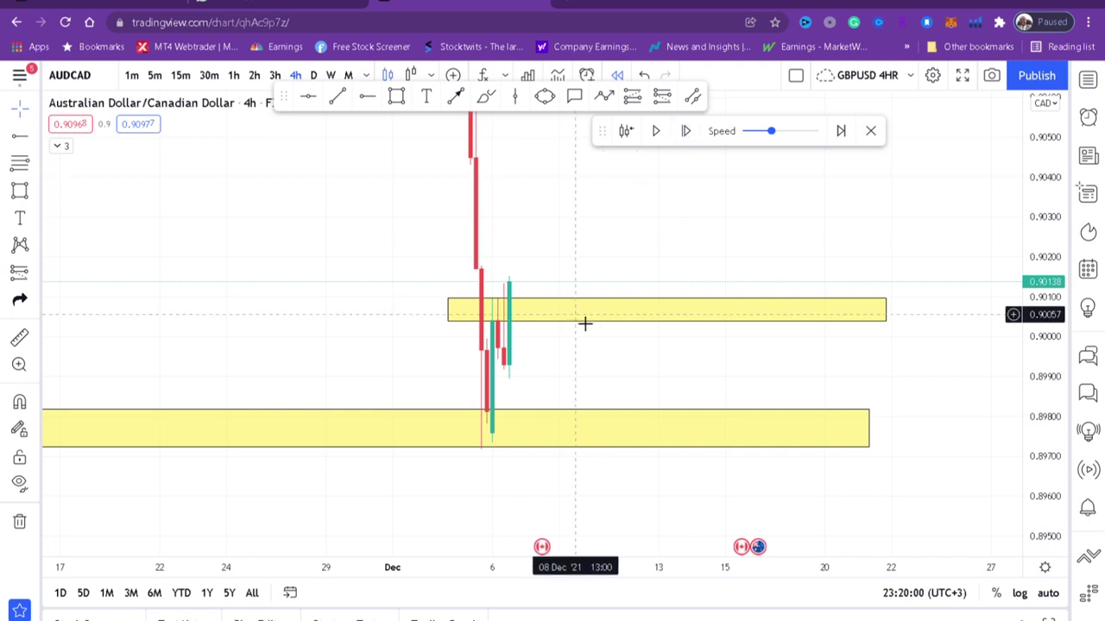
Raise the upper edge of the 6 December highs zone to about 0.9013 to include the newer wick high.
scroll(569, 380, "up", 1)
left_click_drag(558, 365, 675, 358)
scroll(674, 355, "up", 5)
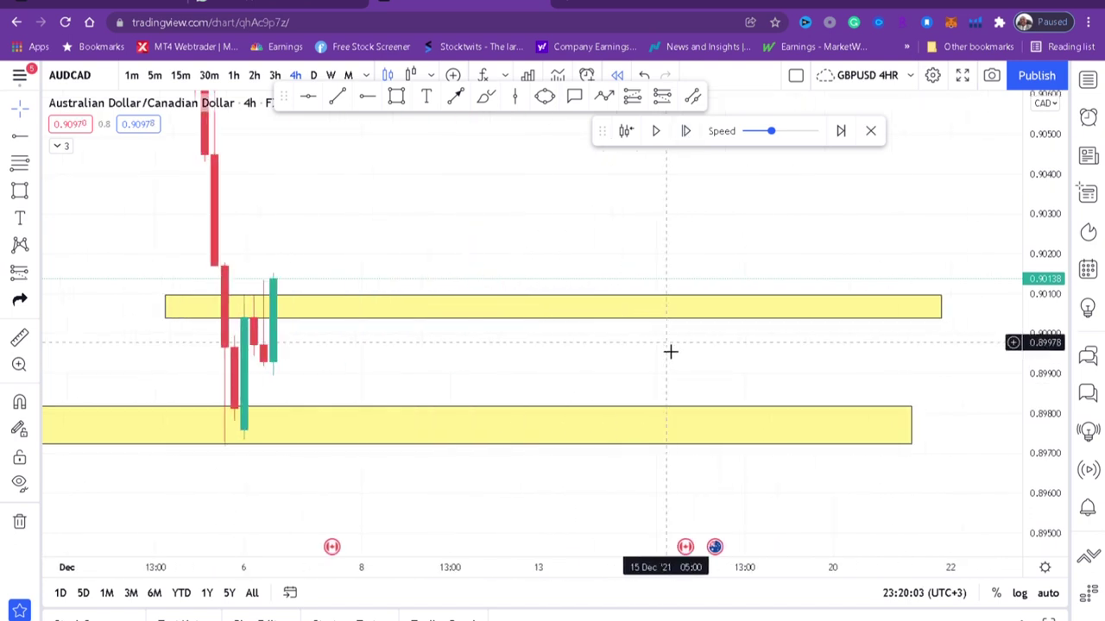
left_click_drag(1048, 407, 1042, 251)
left_click_drag(449, 388, 772, 368)
scroll(639, 301, "up", 2)
scroll(637, 300, "up", 1)
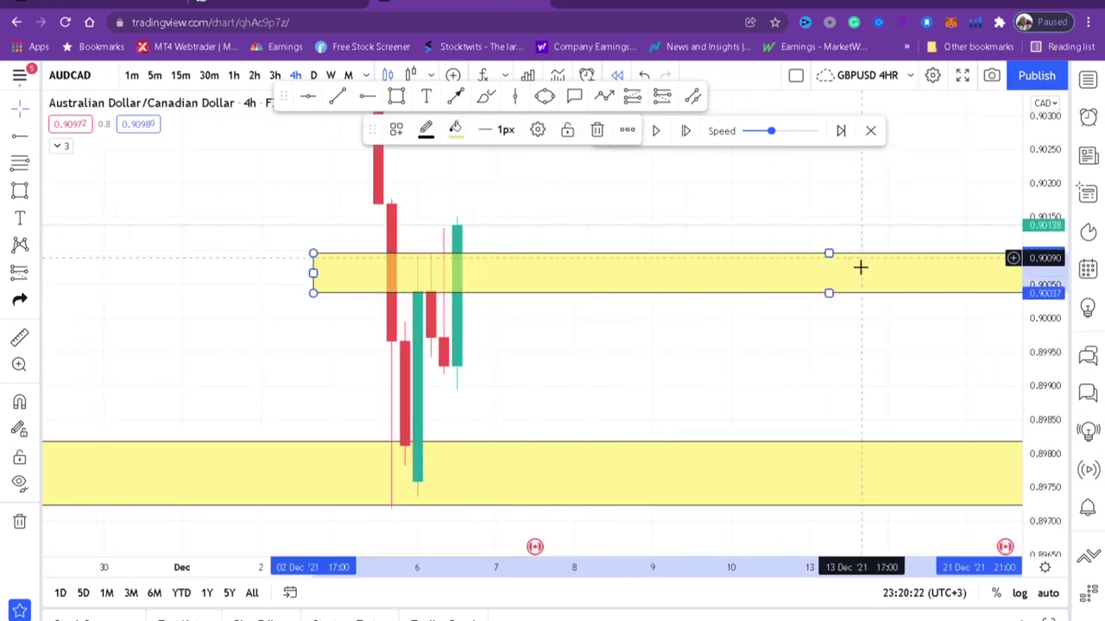
left_click_drag(828, 254, 814, 234)
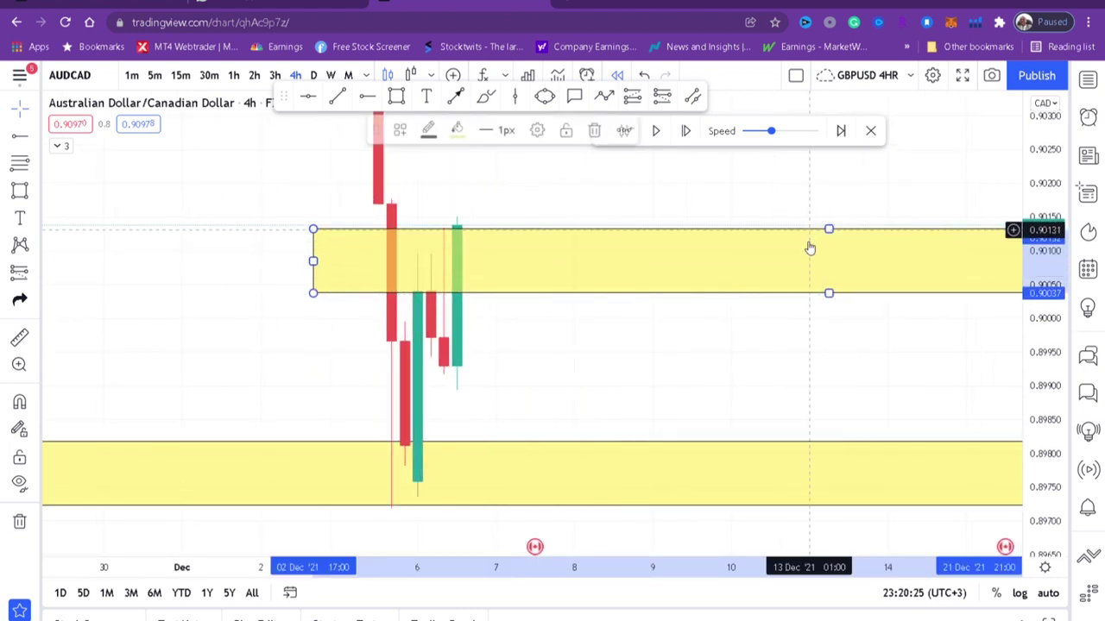
left_click(607, 200)
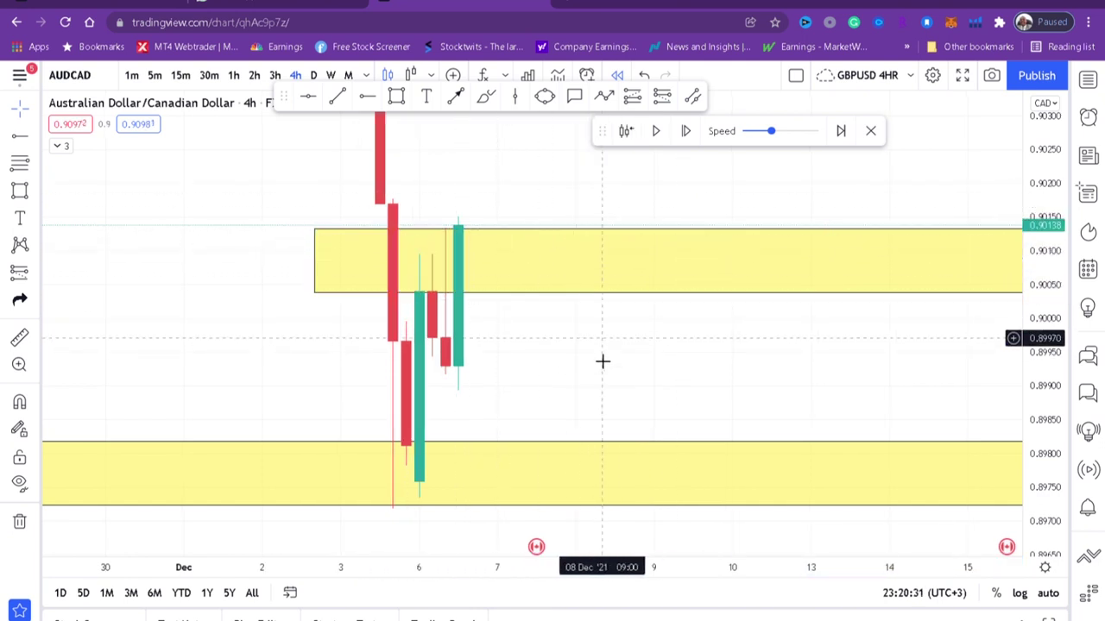
Circle the candle highs in the upper zone and the candle lows in the lower zone with the Brush.
left_click_drag(657, 373, 636, 368)
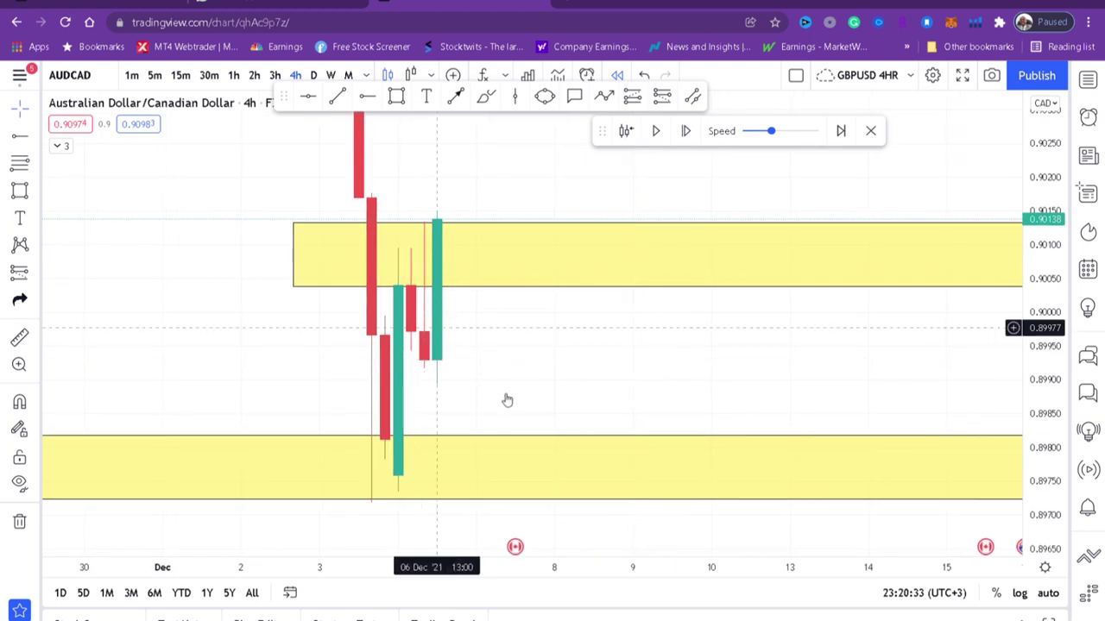
left_click_drag(502, 385, 495, 380)
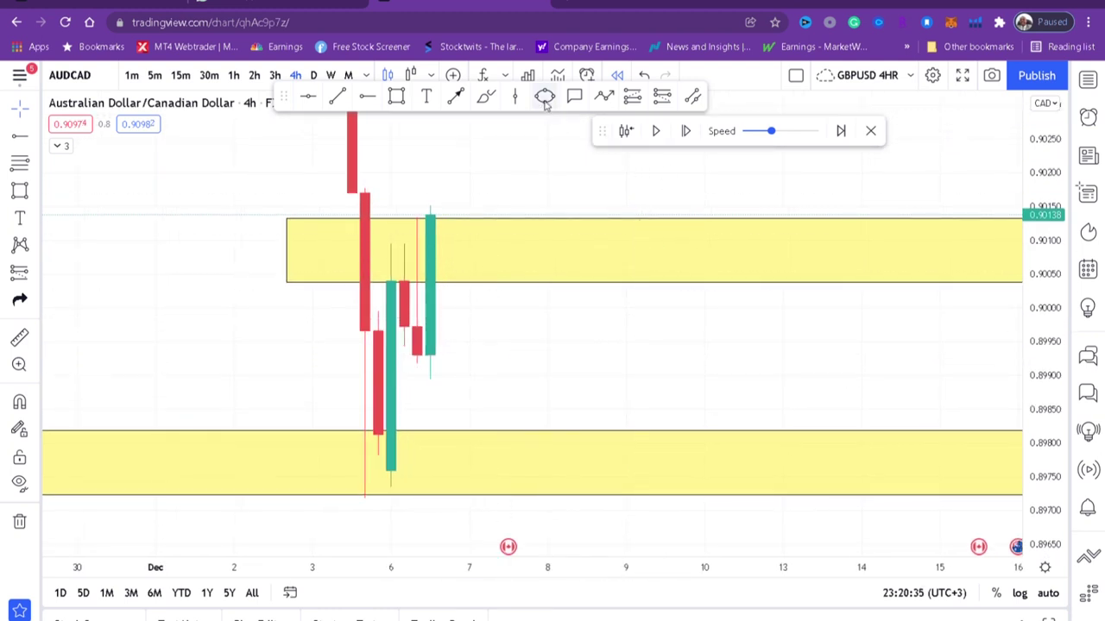
left_click(485, 100)
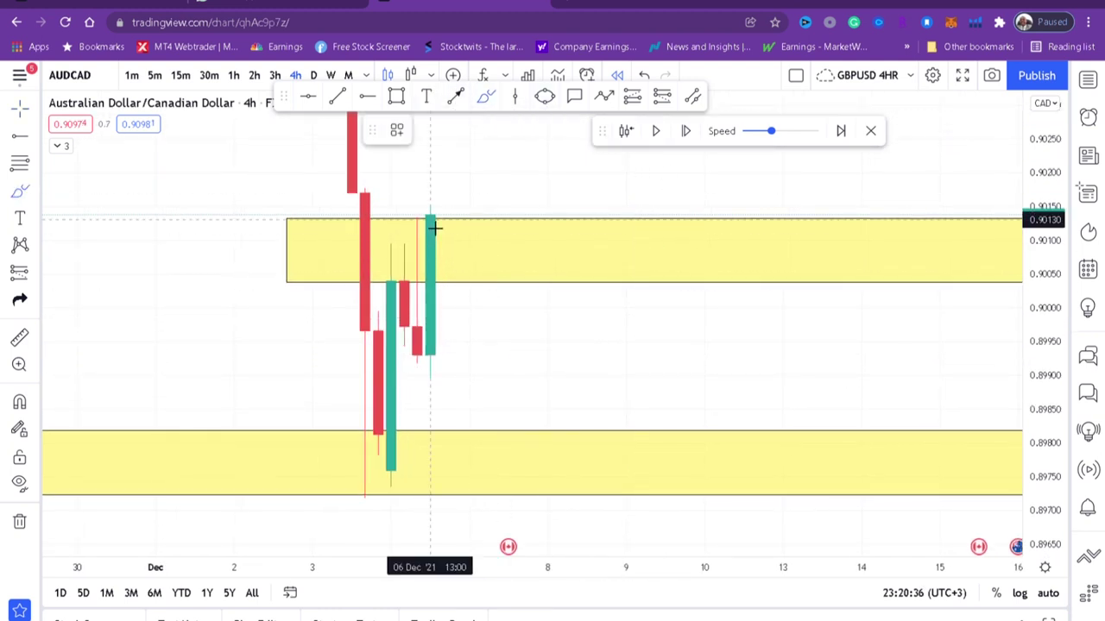
mouse_move(412, 216)
left_mouse_down()
mouse_move(399, 234)
mouse_move(446, 257)
mouse_move(461, 225)
left_mouse_up()
mouse_move(411, 435)
left_mouse_down()
mouse_move(351, 501)
mouse_move(424, 456)
mouse_move(420, 445)
left_mouse_up()
Sketch a zigzag price path with the Brush, bouncing between the upper and lower yellow zones.
left_click_drag(443, 227, 523, 370)
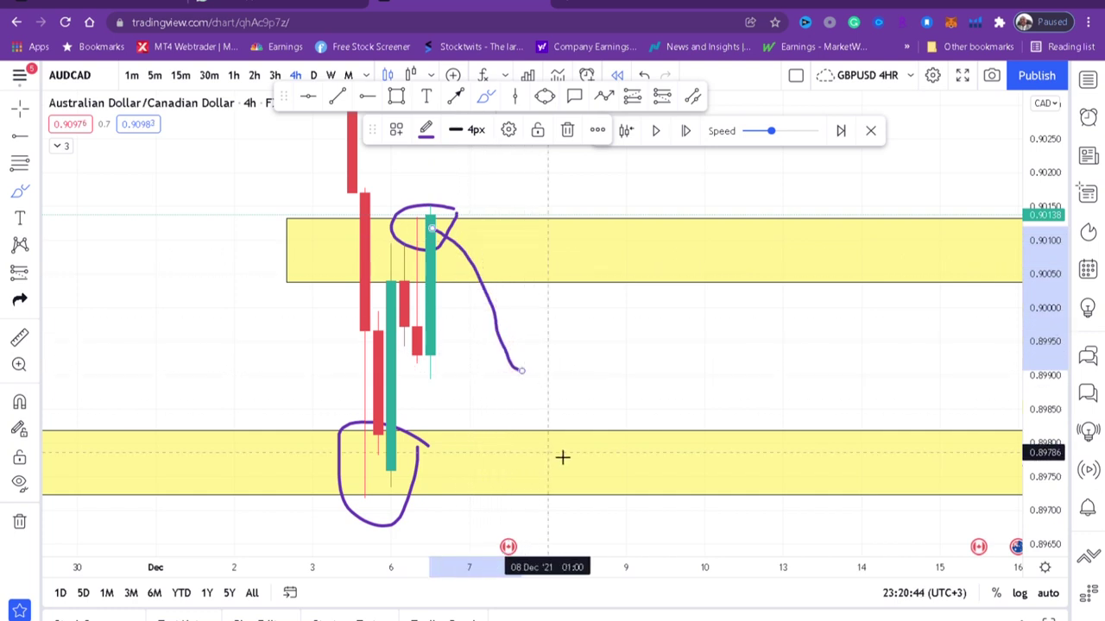
left_click_drag(535, 457, 562, 470)
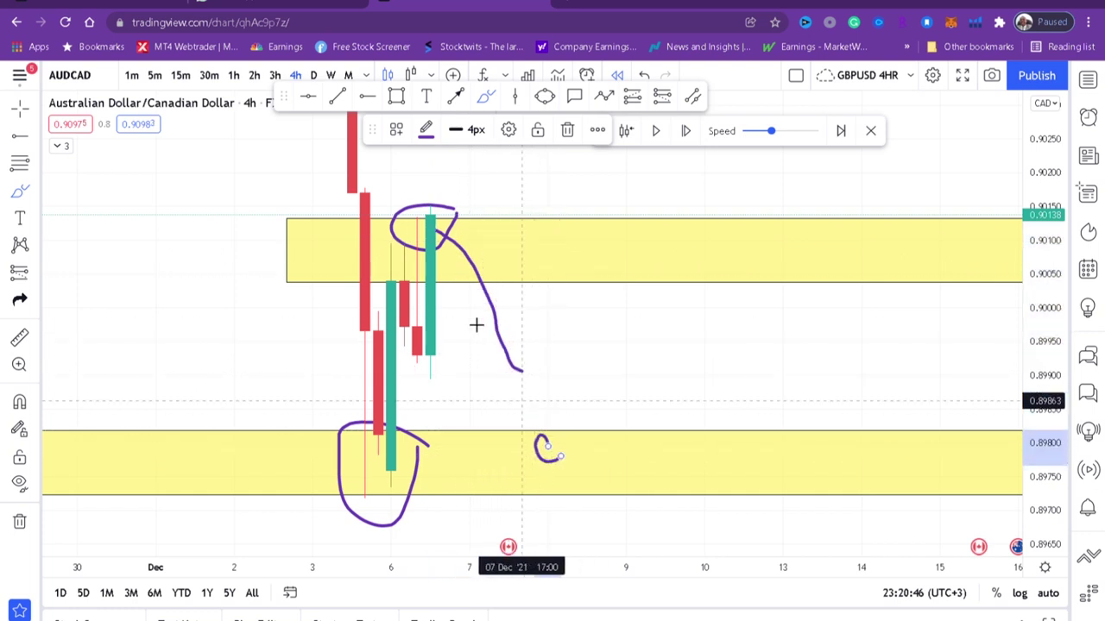
mouse_move(547, 449)
left_mouse_down()
mouse_move(609, 230)
mouse_move(675, 358)
mouse_move(696, 429)
mouse_move(726, 243)
mouse_move(774, 406)
mouse_move(792, 411)
left_mouse_up()
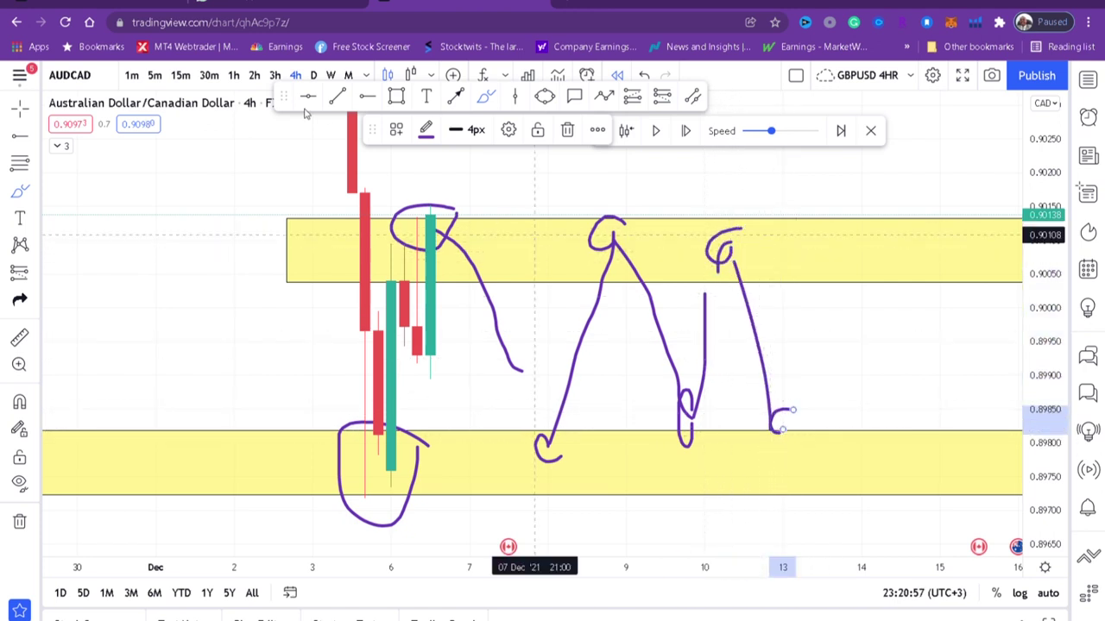
Undo the brush strokes and advance the bar replay by one more candle.
left_click(644, 76)
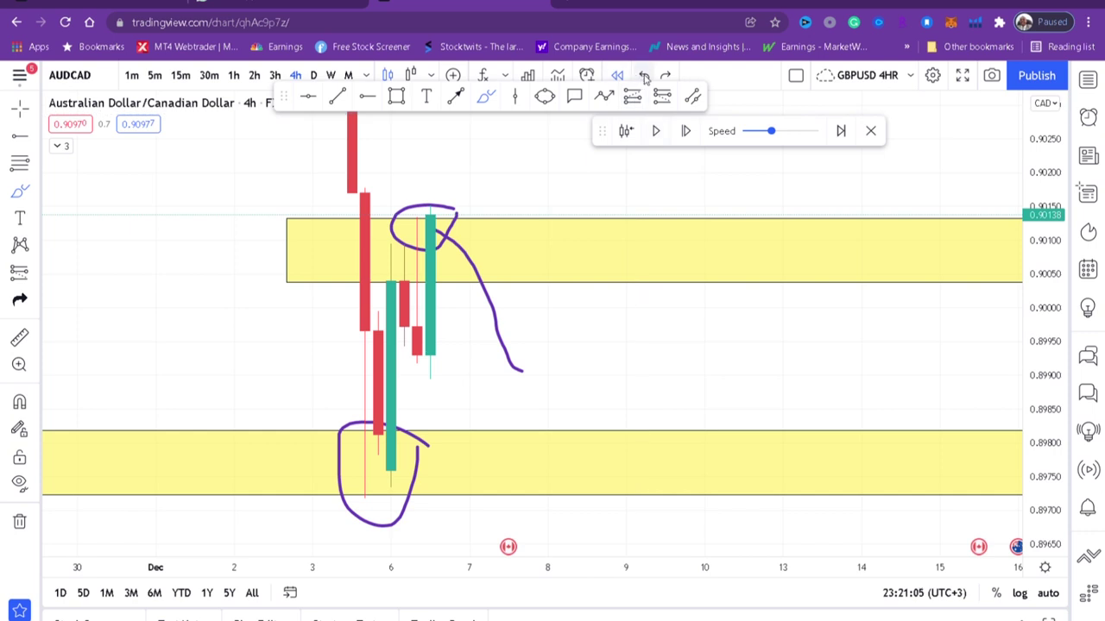
left_click(659, 134)
mouse_move(274, 344)
left_mouse_down()
mouse_move(626, 318)
mouse_move(615, 317)
left_mouse_up()
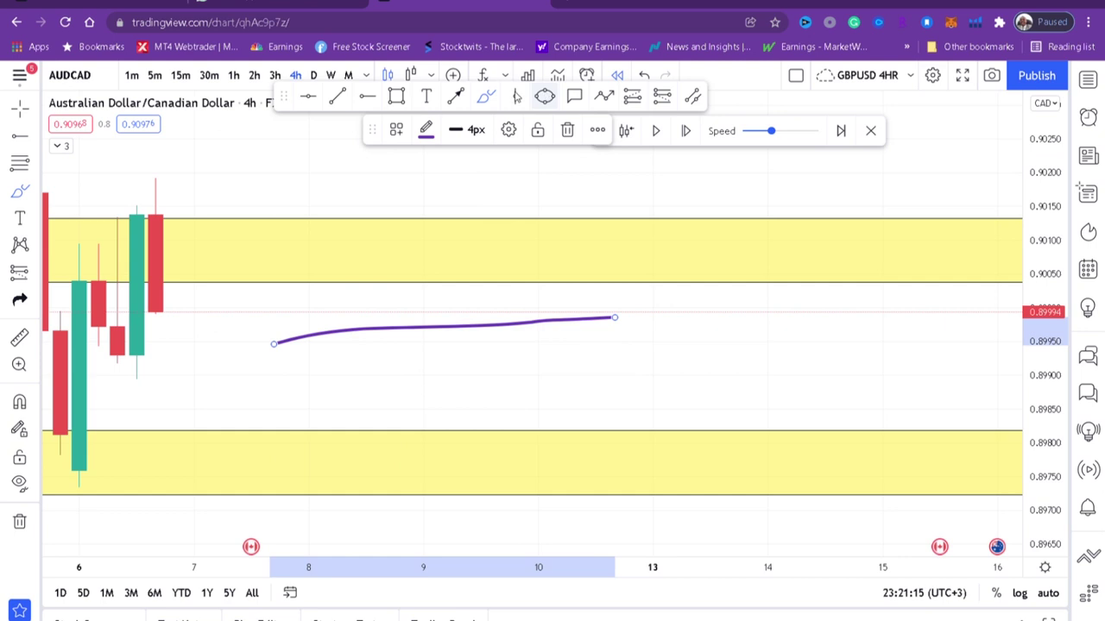
left_click(567, 131)
mouse_move(331, 313)
left_mouse_down()
mouse_move(607, 308)
mouse_move(615, 298)
left_mouse_up()
left_click(569, 131)
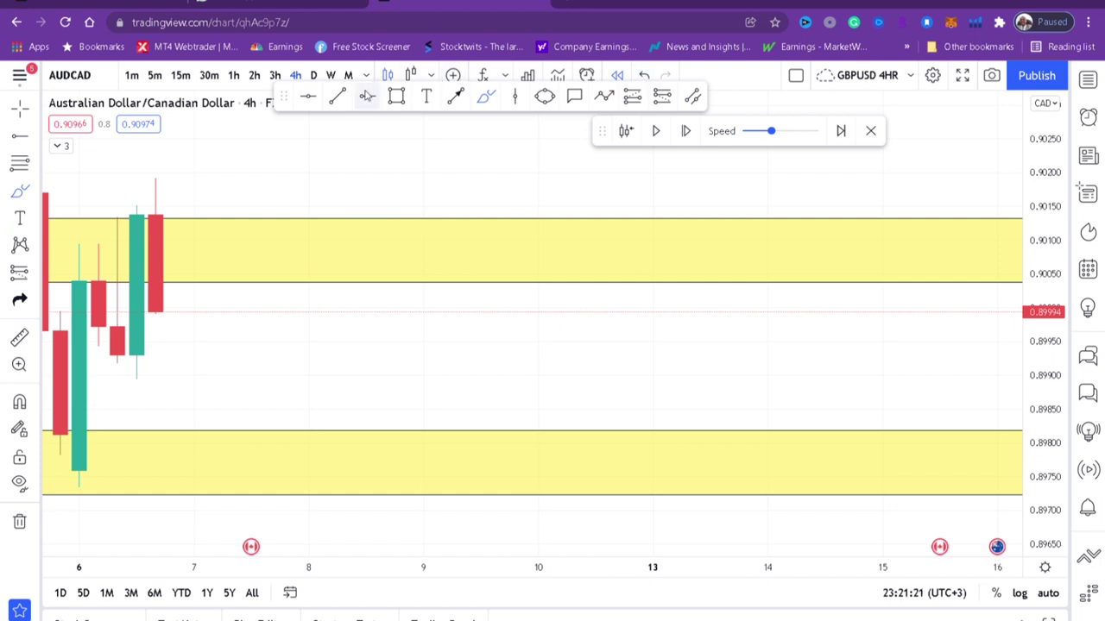
left_click(377, 144)
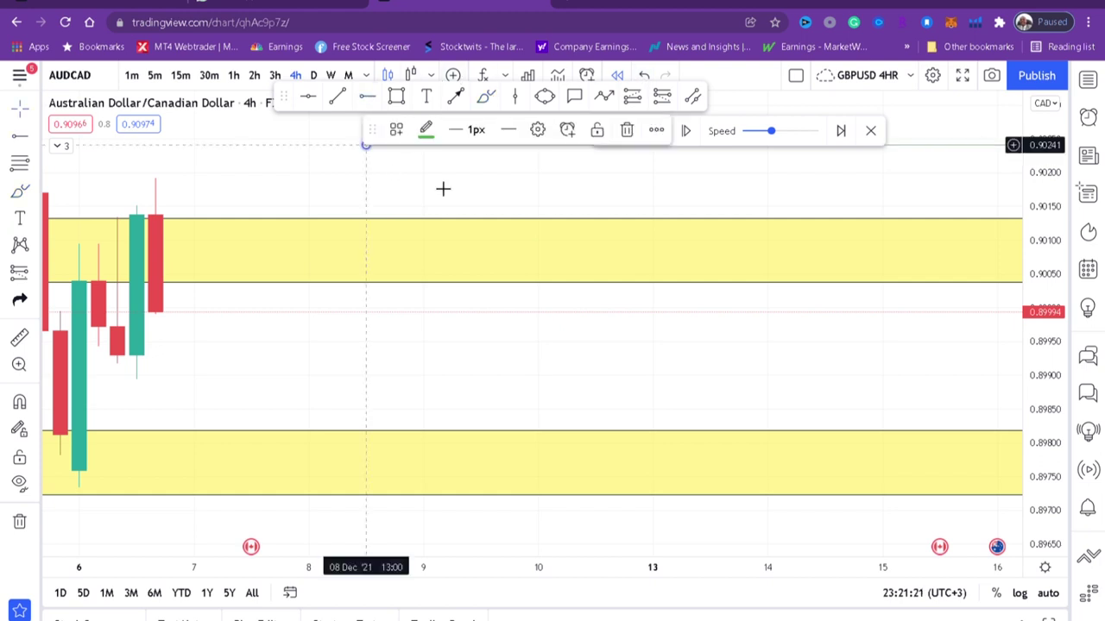
left_click(628, 129)
Adjust the upper corner of the 6 December highs zone so its top edge sits at about 0.9014.
left_click_drag(309, 177, 567, 216)
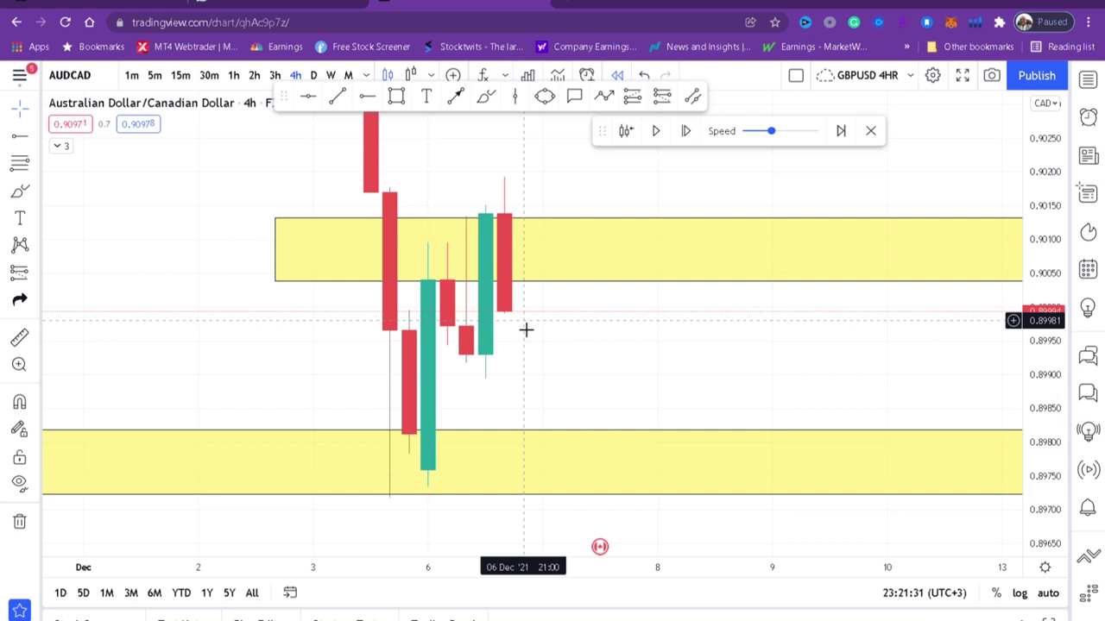
left_click(274, 219)
mouse_move(275, 219)
left_mouse_down()
mouse_move(276, 266)
mouse_move(293, 276)
left_mouse_up()
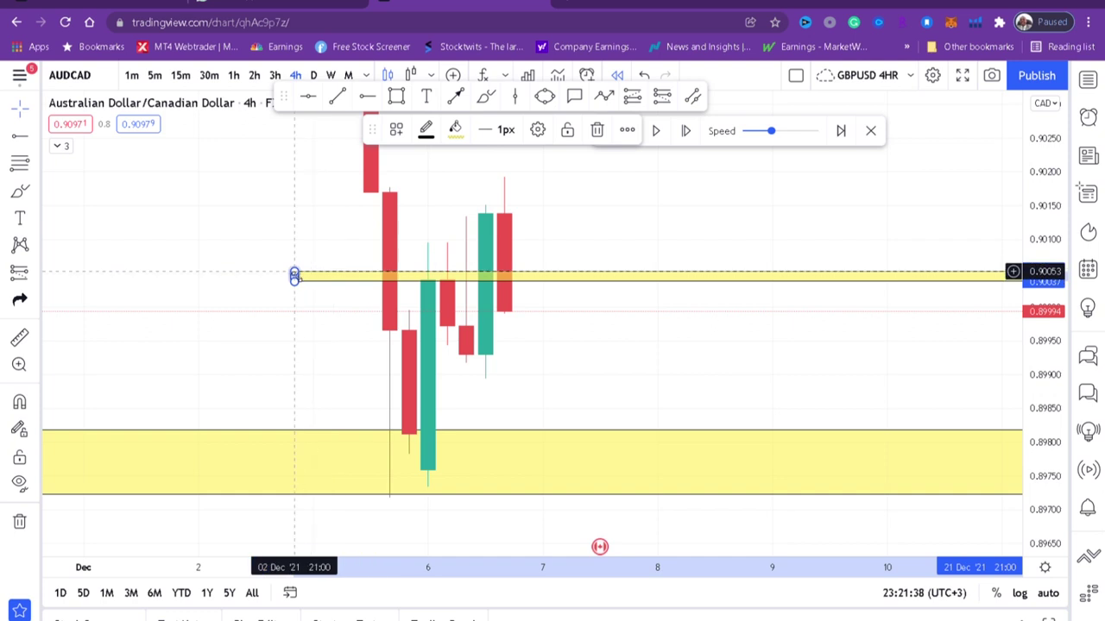
left_click_drag(295, 276, 286, 221)
scroll(733, 311, "up", 3)
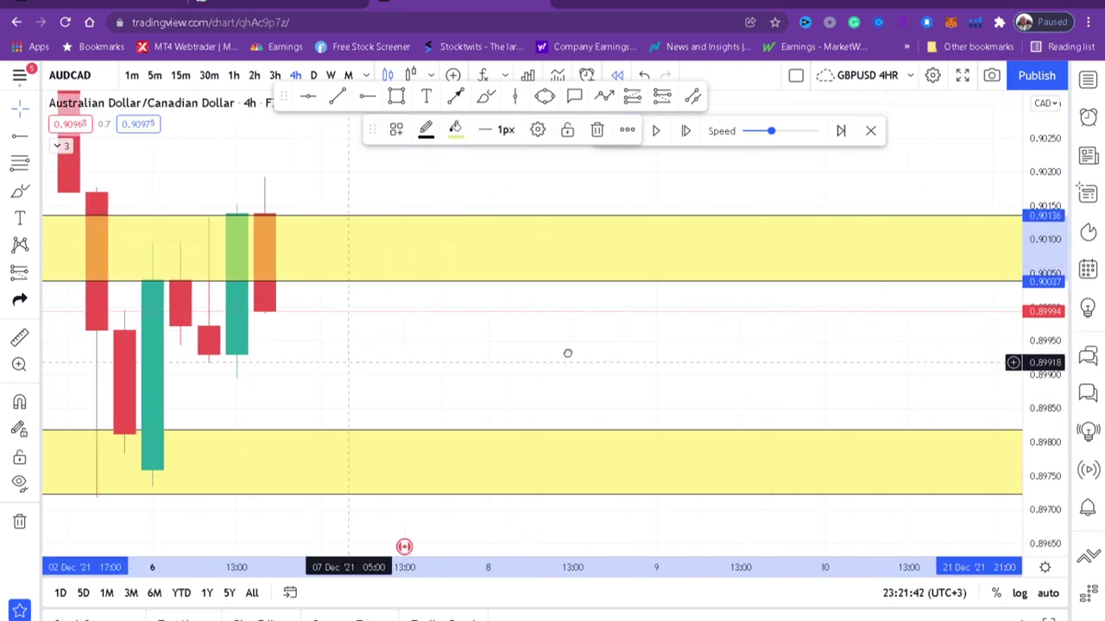
left_click_drag(350, 358, 512, 351)
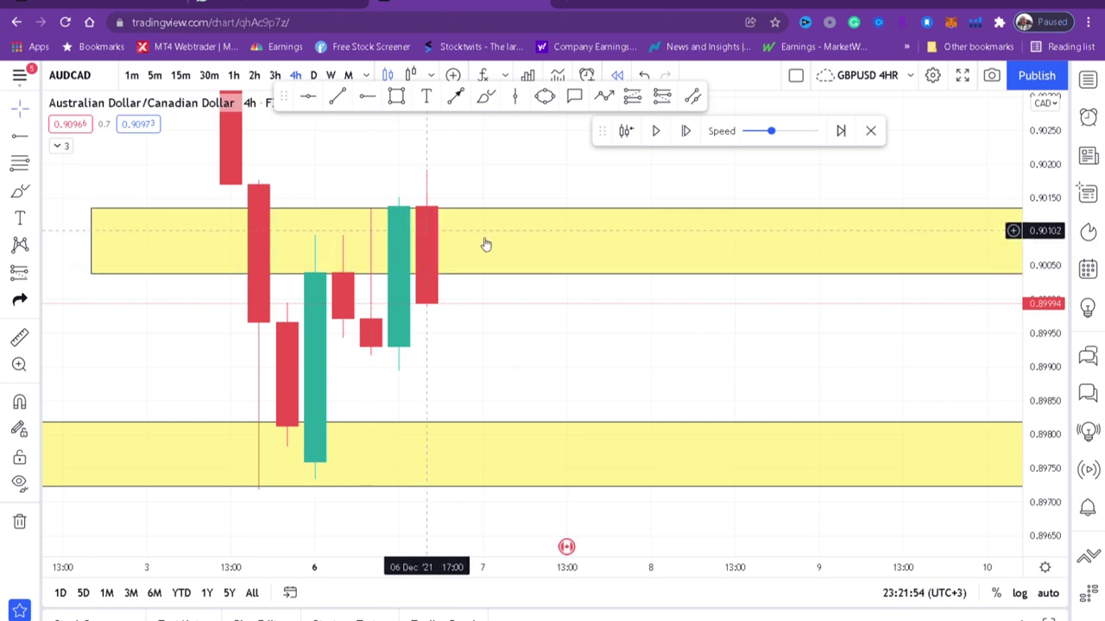
scroll(404, 250, "down", 3)
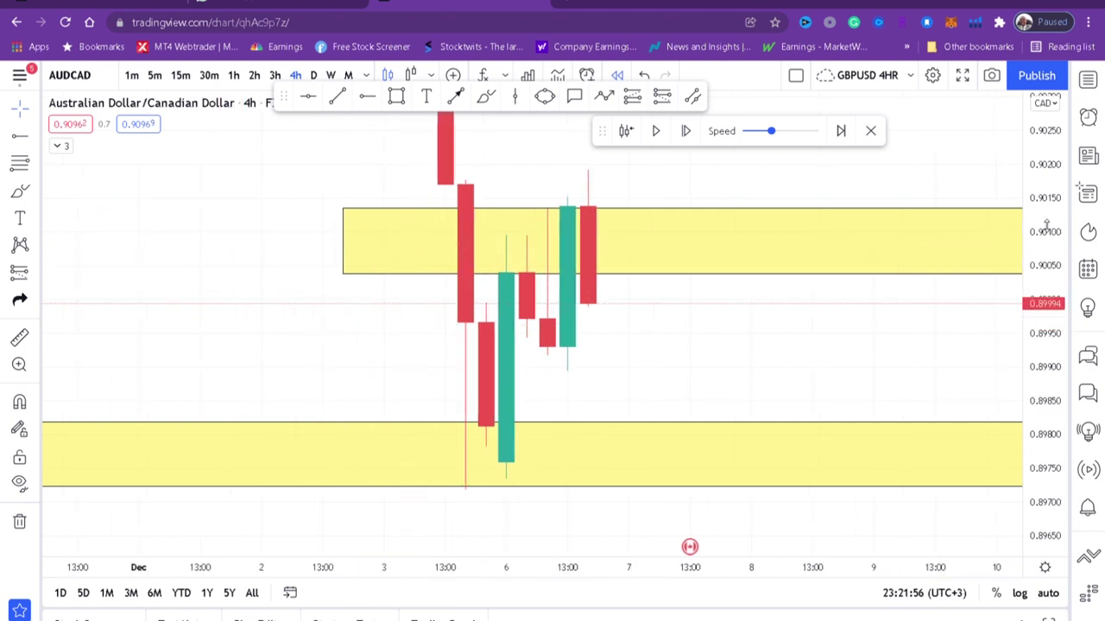
left_click_drag(828, 364, 700, 330)
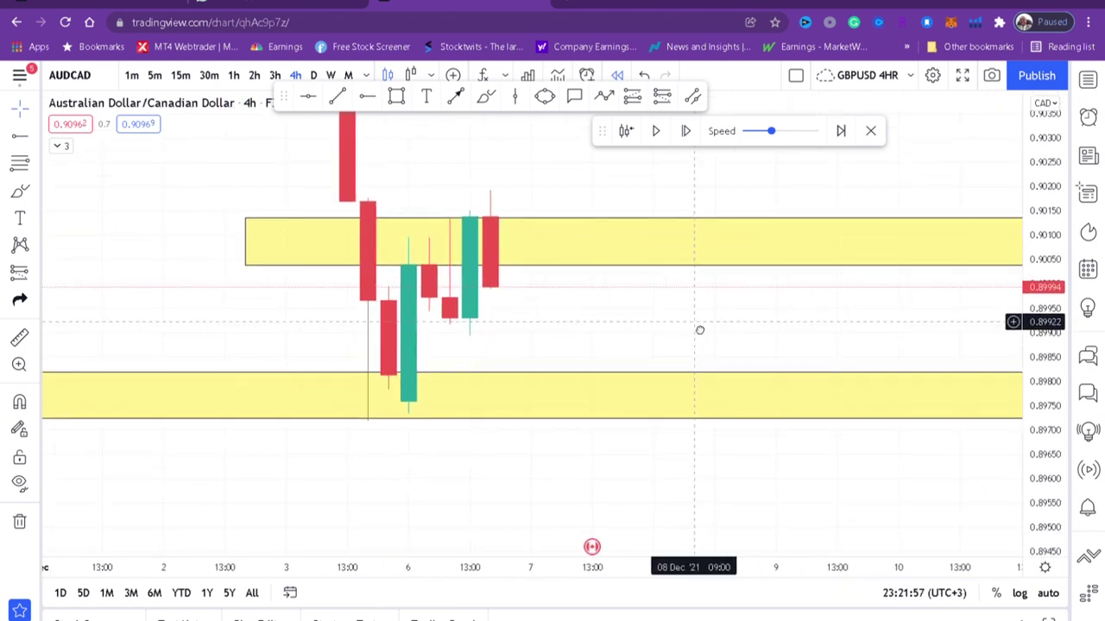
left_click(426, 245)
left_click(414, 306)
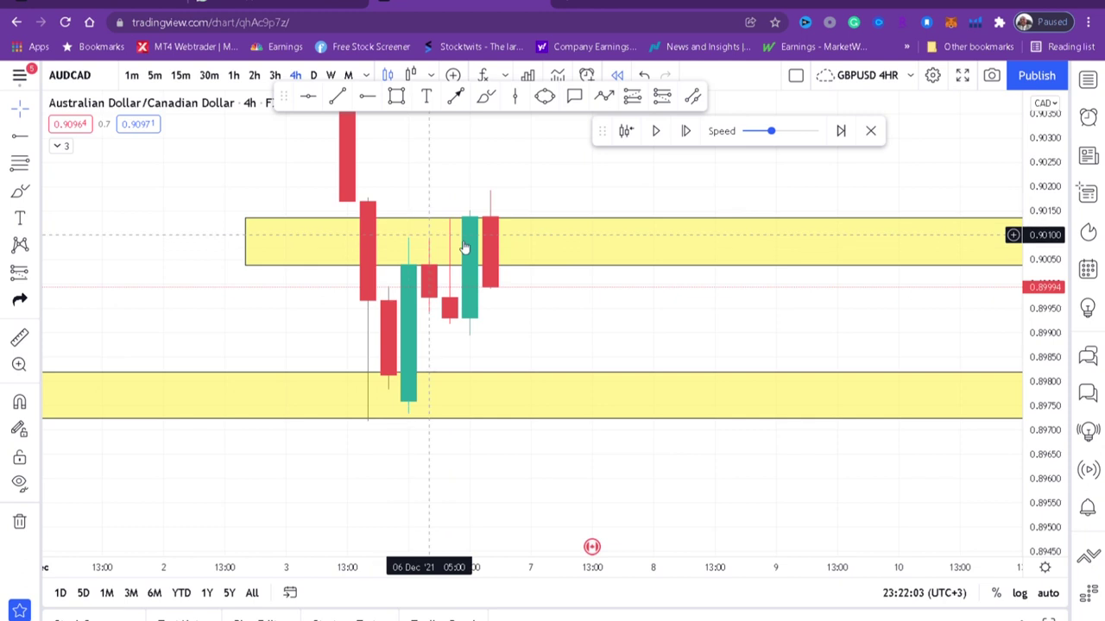
left_click(485, 226)
left_click(508, 332)
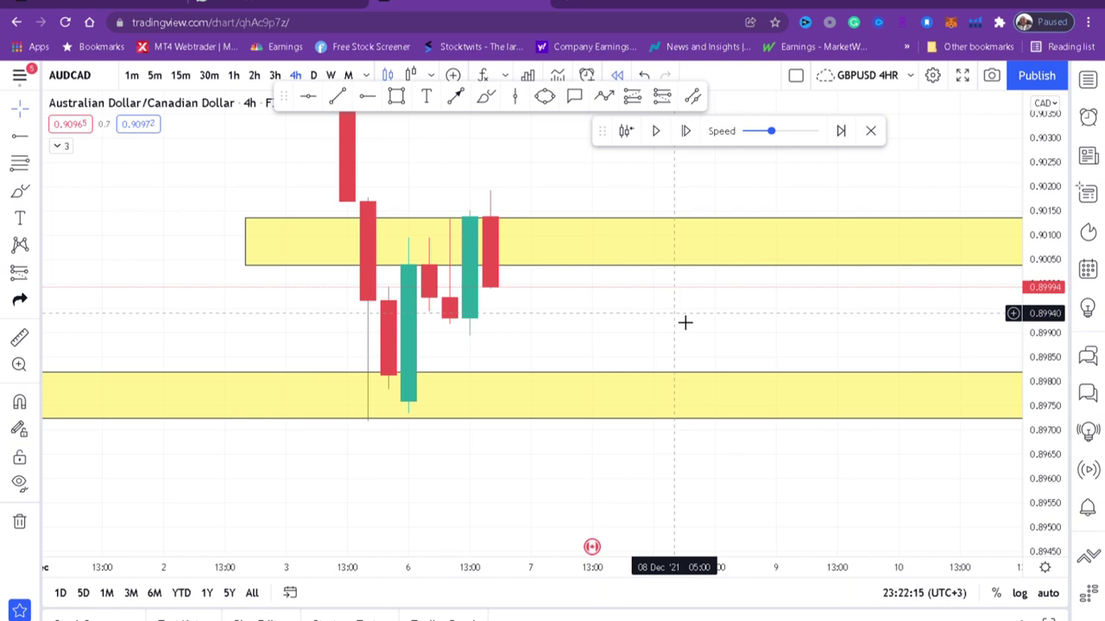
Draw a Path arrow from the upper zone up to about 0.9034, back to its top edge, and up again to about 0.9035.
left_click_drag(684, 322, 530, 353)
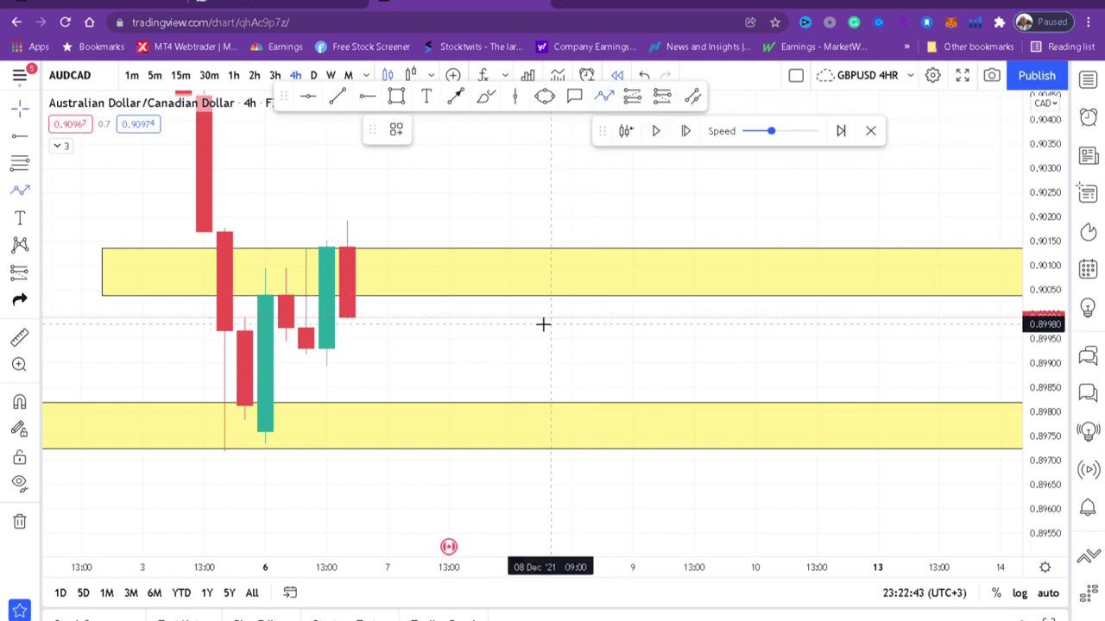
left_click(429, 263)
left_click(470, 149)
left_click(530, 246)
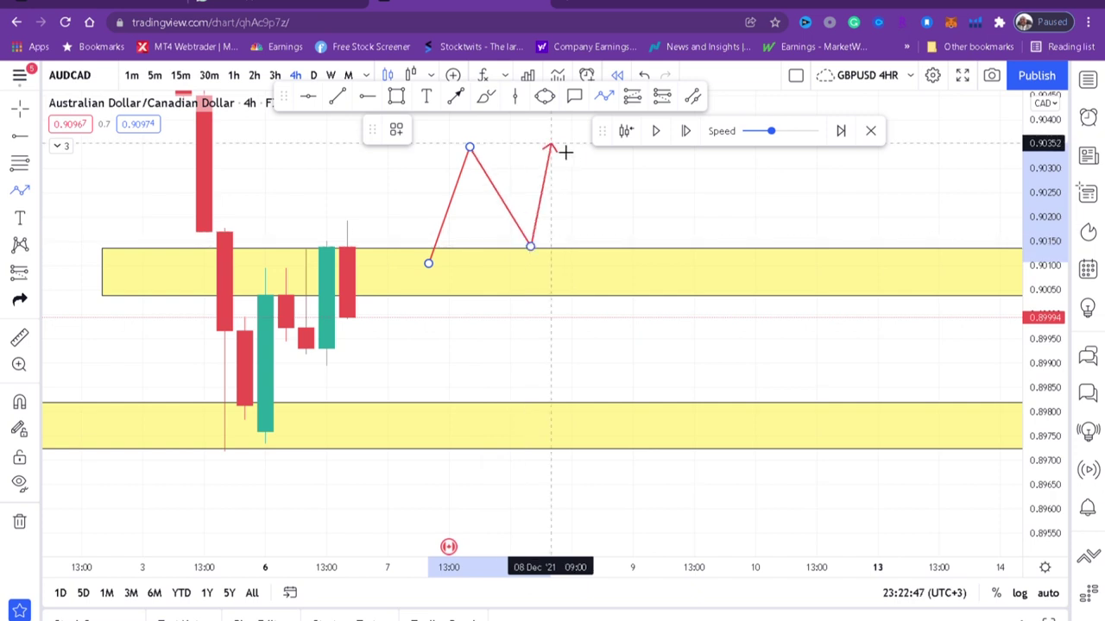
left_click(566, 153)
Draw a second Path from the lower zone down to about 0.8953, back to its bottom edge, and down again to about 0.8947.
left_click_drag(555, 316, 589, 262)
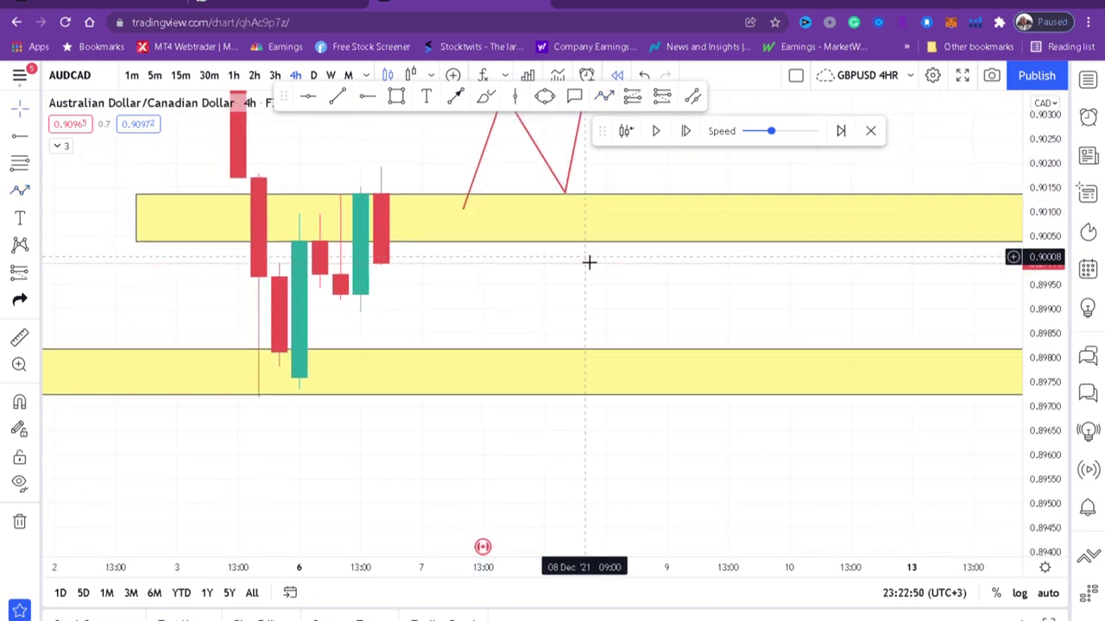
left_click(604, 96)
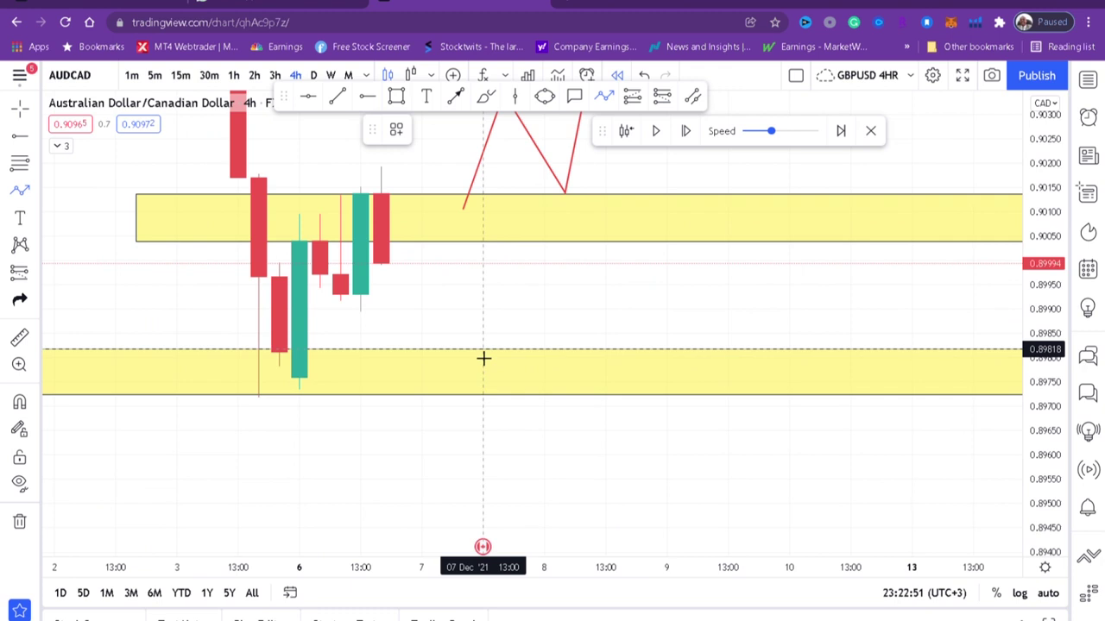
left_click(482, 350)
left_click(517, 480)
left_click(564, 395)
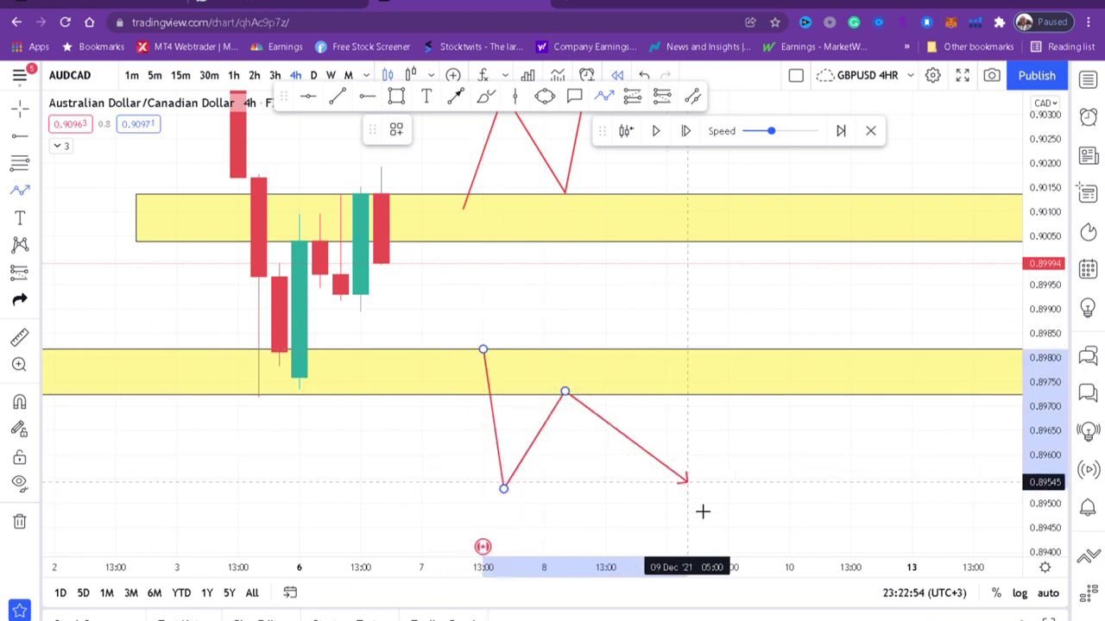
left_click(667, 517)
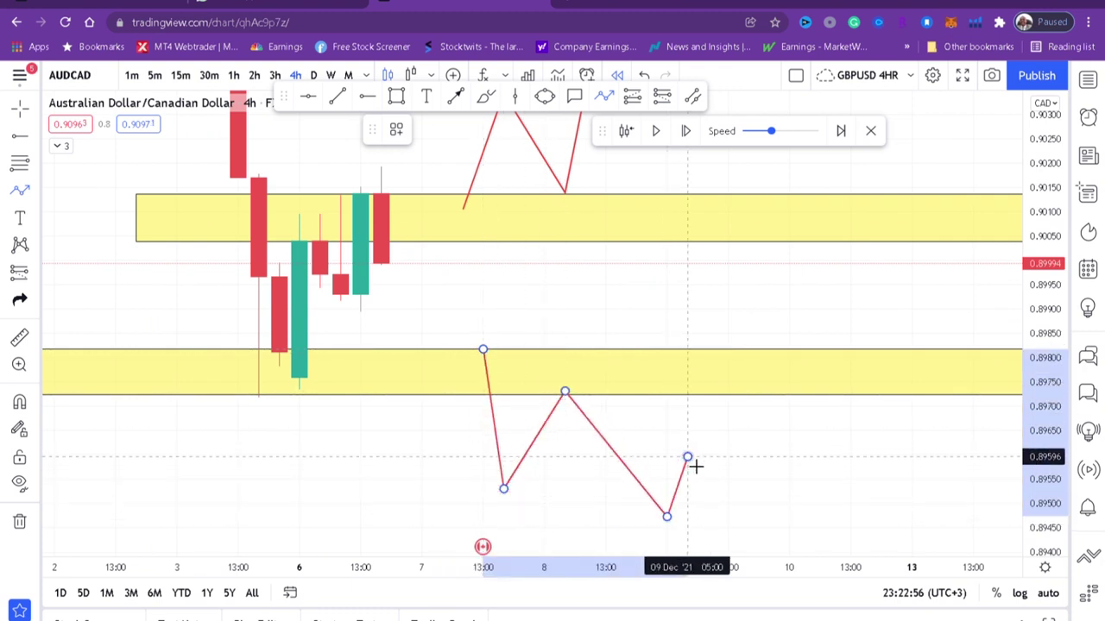
left_click(687, 457)
Pull the end point of the lower path back onto its final low to remove the last upward segment.
left_click_drag(687, 459, 666, 514)
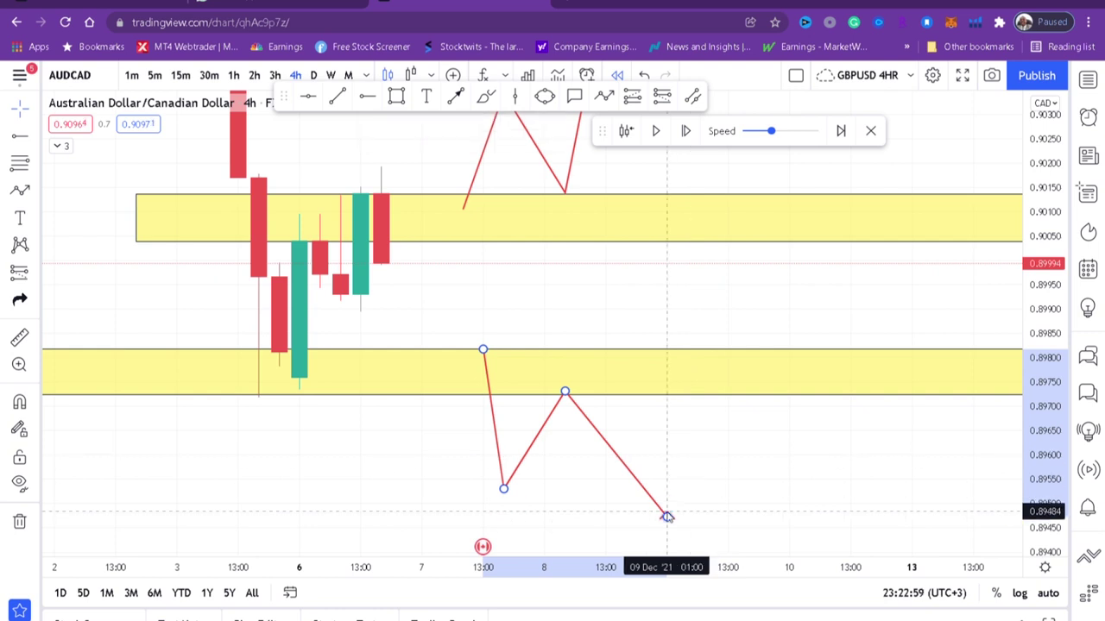
left_click(741, 458)
left_click_drag(728, 452, 769, 492)
Play the bar replay forward three more candles and pause it.
left_click_drag(1036, 217, 1090, 449)
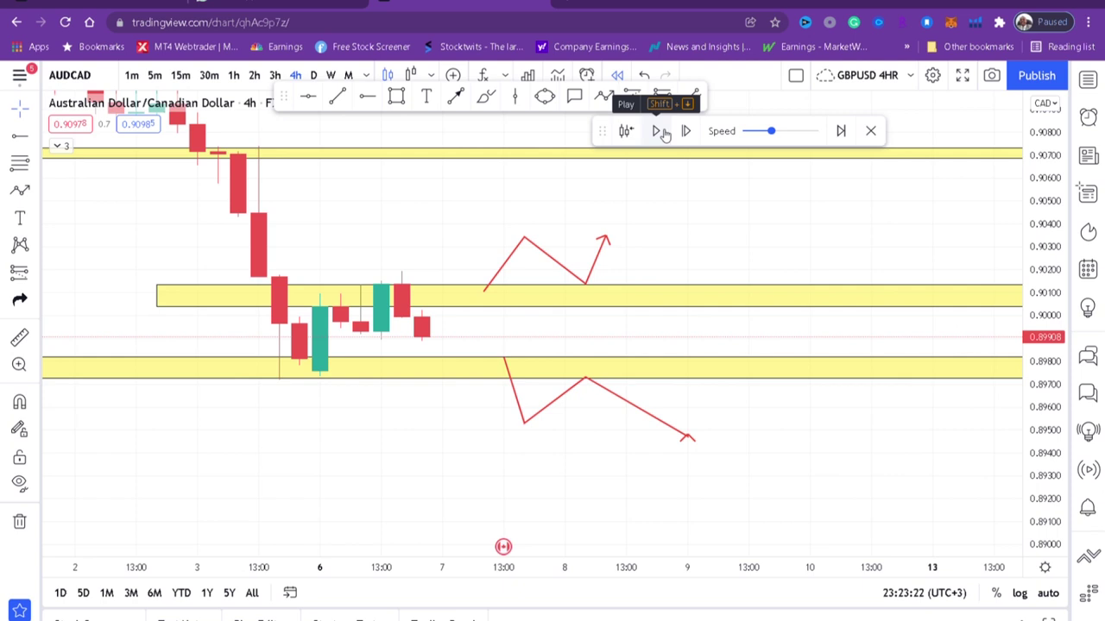
left_click_drag(1035, 410, 1031, 264)
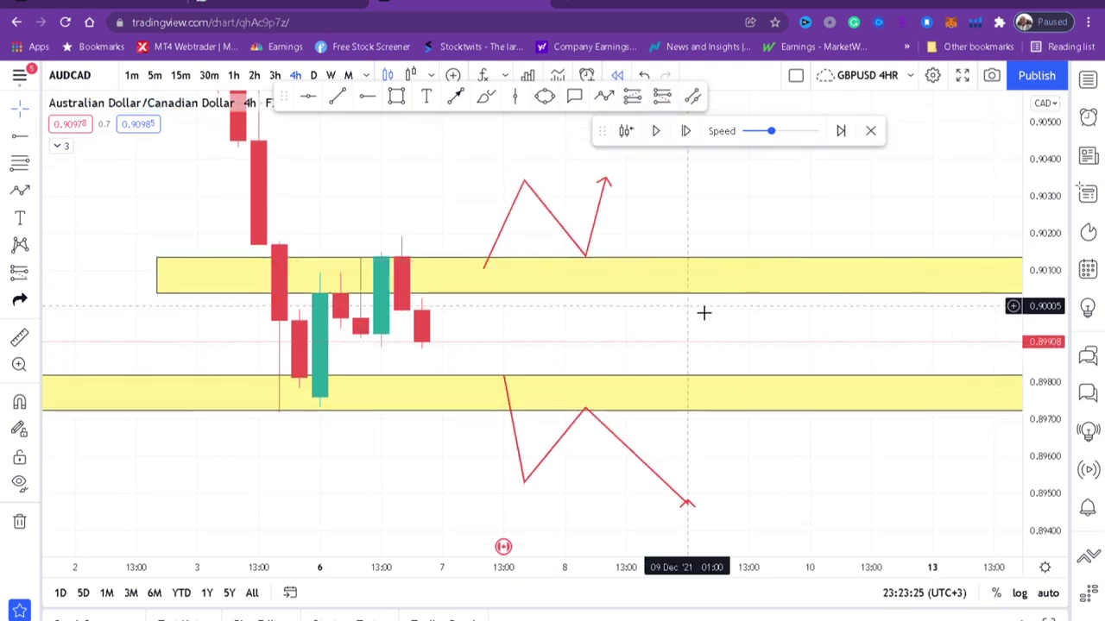
scroll(691, 319, "up", 2)
left_click_drag(491, 339, 697, 329)
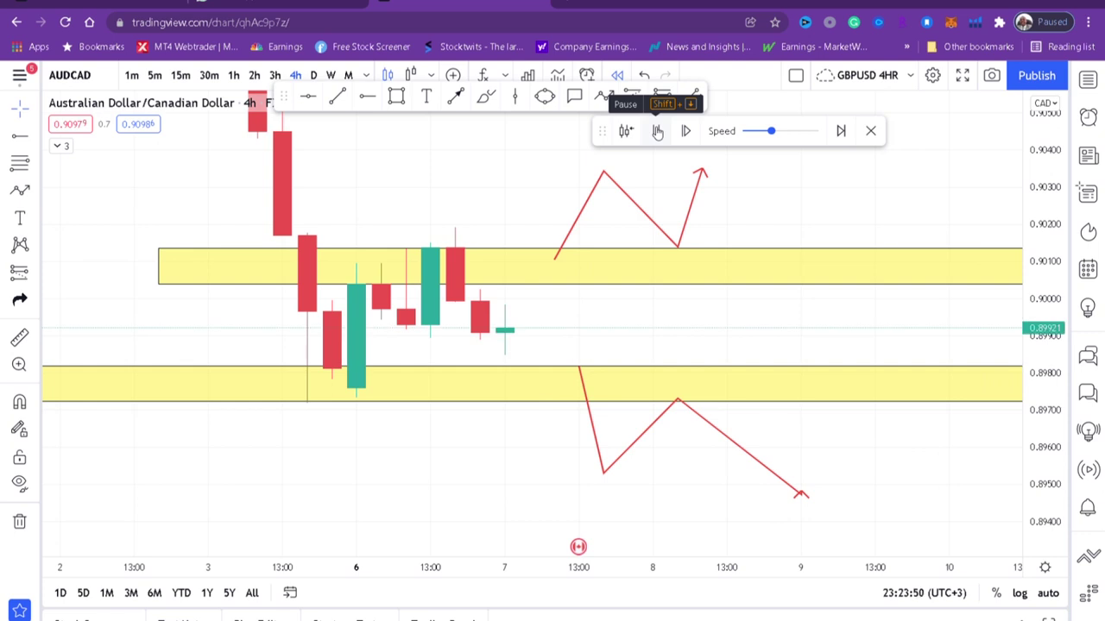
left_click(657, 130)
scroll(510, 293, "down", 3)
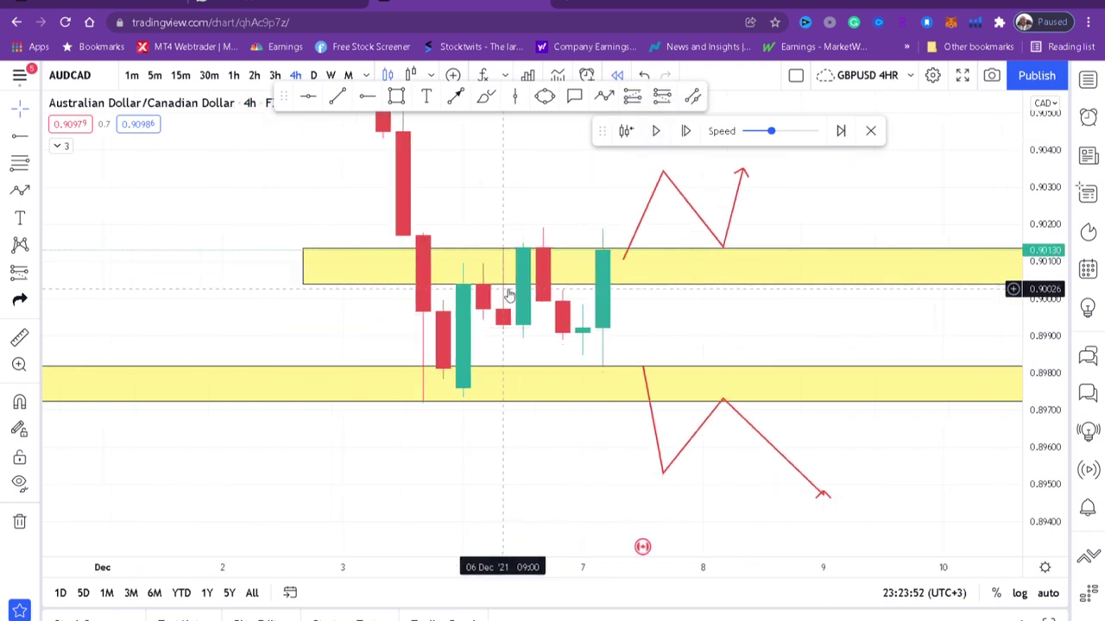
Mark the candle lows at the lower zone and the three candle highs at the upper zone with the Brush.
left_click_drag(1039, 407, 1038, 216)
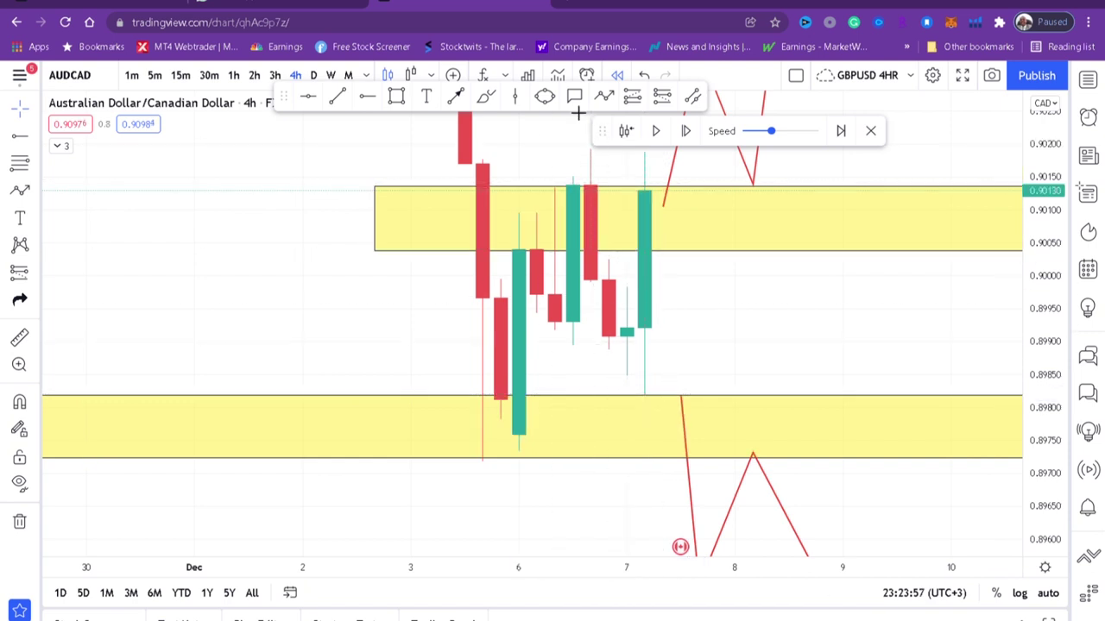
left_click(485, 96)
mouse_move(552, 385)
left_mouse_down()
mouse_move(493, 372)
mouse_move(514, 457)
mouse_move(537, 388)
left_mouse_up()
left_click_drag(699, 384, 682, 419)
left_click_drag(532, 183, 519, 208)
mouse_move(608, 170)
left_mouse_down()
mouse_move(583, 193)
mouse_move(591, 185)
left_mouse_up()
mouse_move(694, 168)
left_mouse_down()
mouse_move(631, 191)
mouse_move(644, 190)
left_mouse_up()
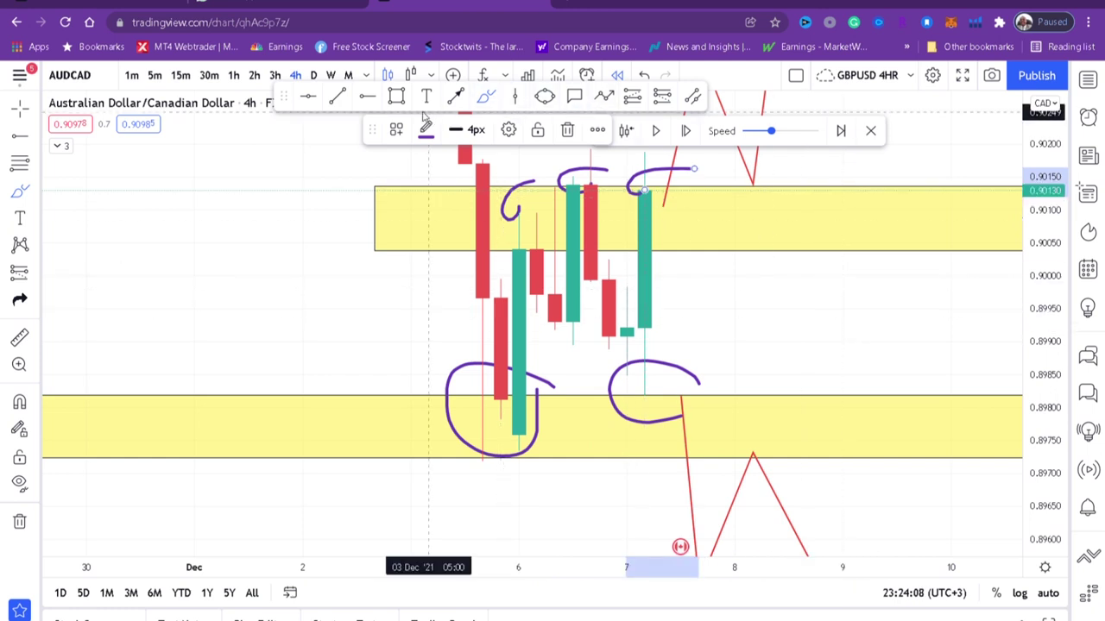
left_click(367, 97)
left_click(248, 193)
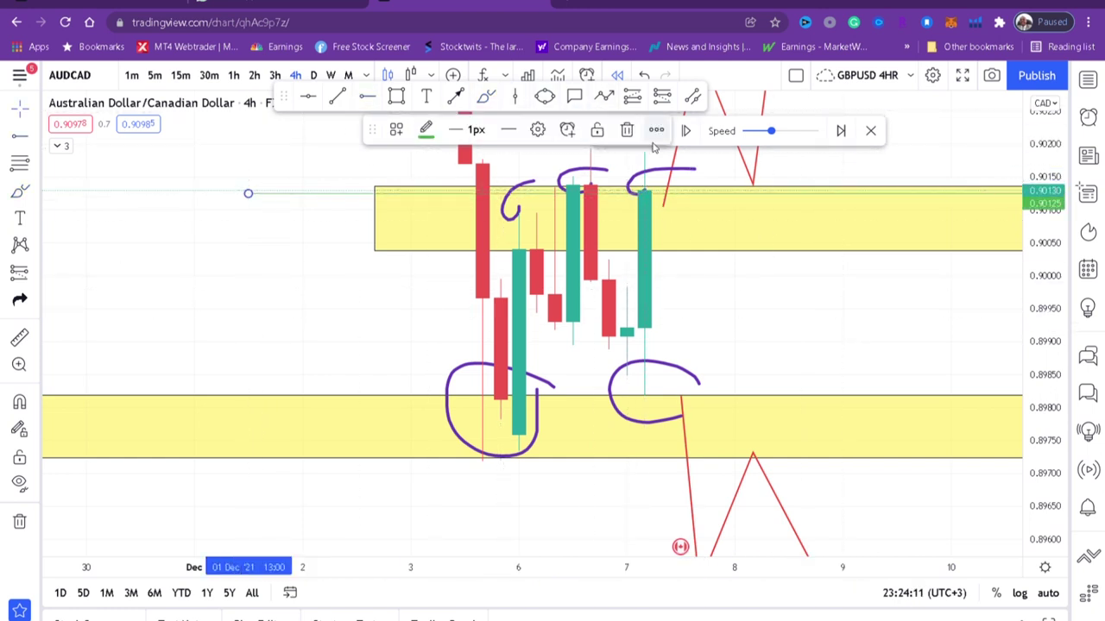
left_click(627, 131)
Delete the three brush marks at the upper zone and the two circles at the lower zone.
left_click_drag(821, 376, 691, 328)
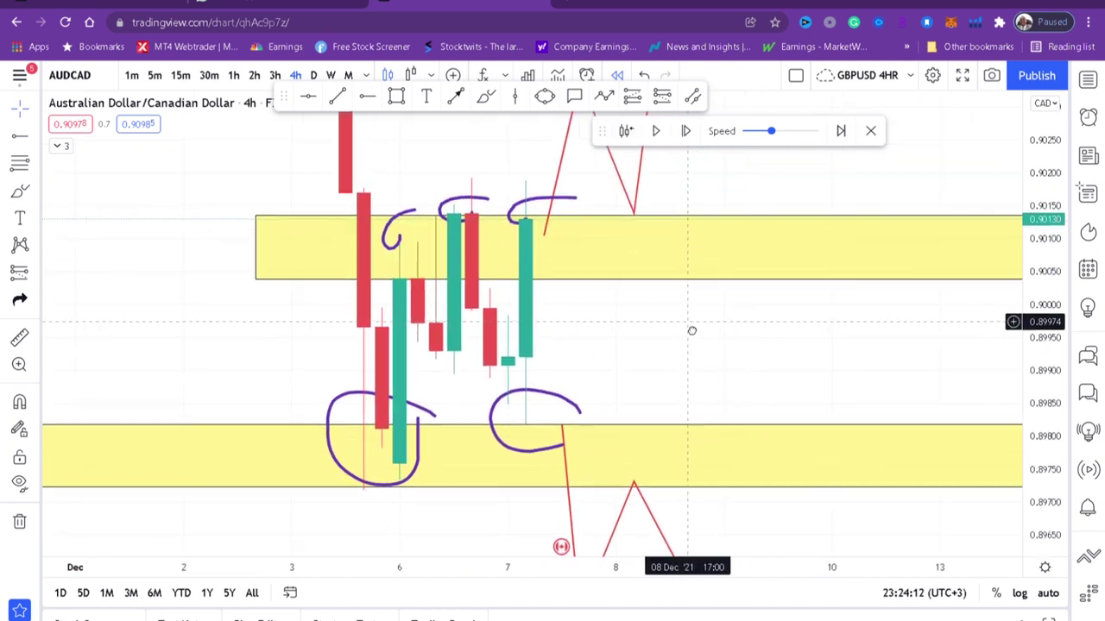
left_click(570, 204)
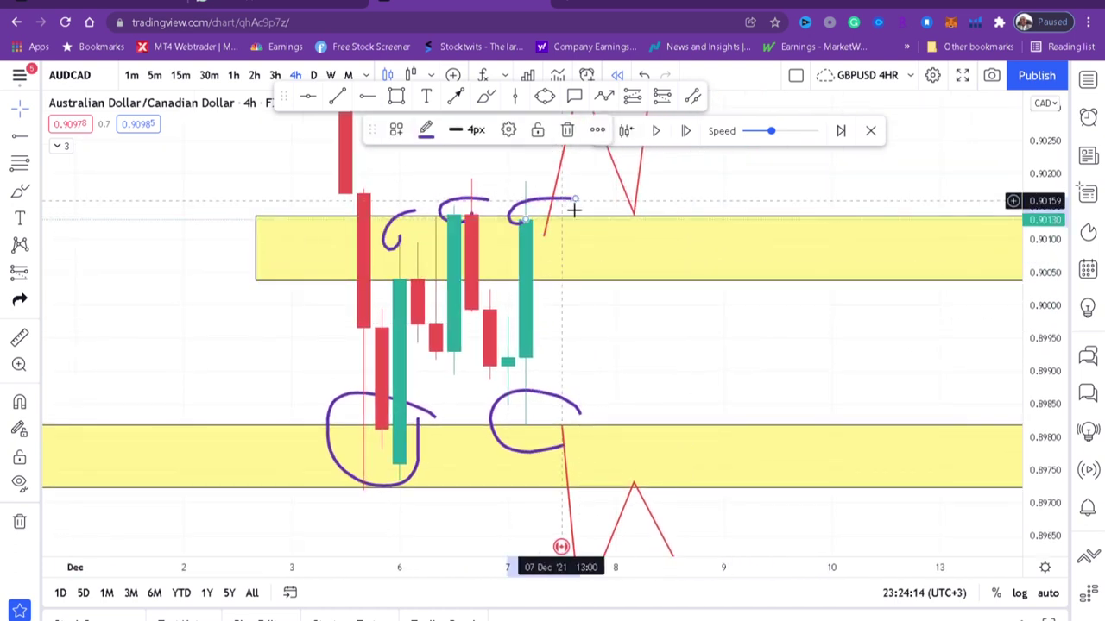
key("Delete")
left_click(487, 207)
key("Delete")
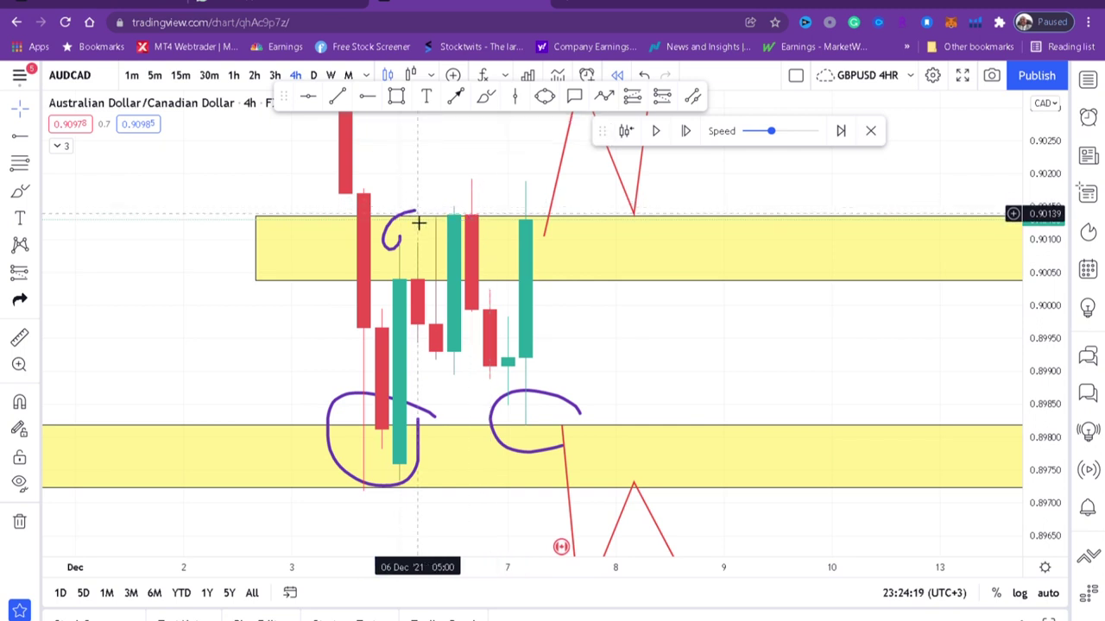
left_click(417, 218)
key("Delete")
left_click(434, 419)
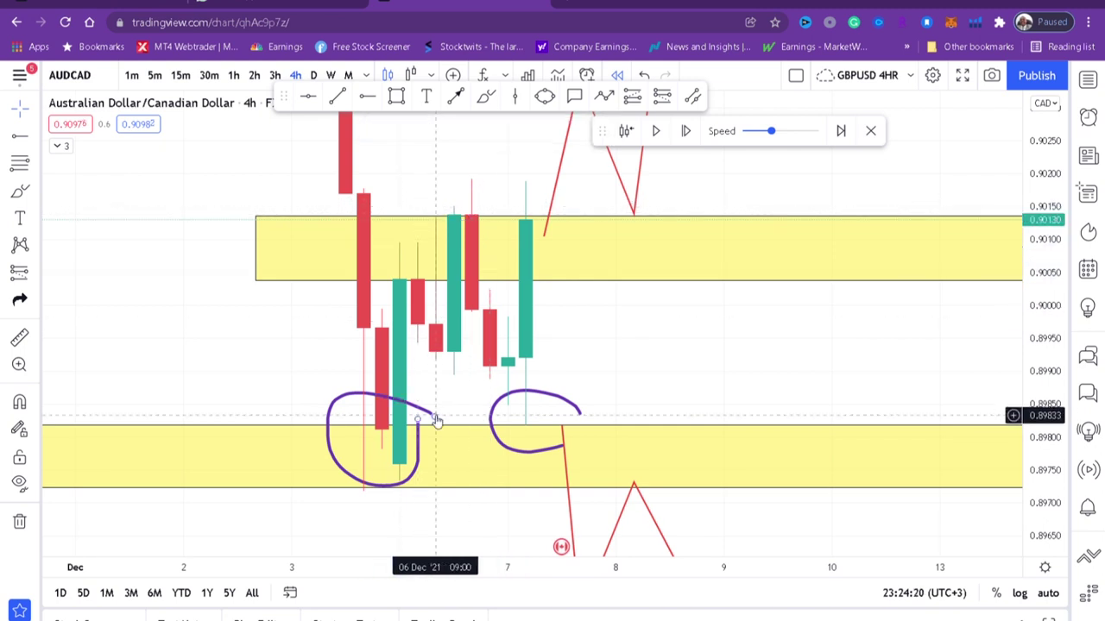
key("Delete")
left_click(568, 401)
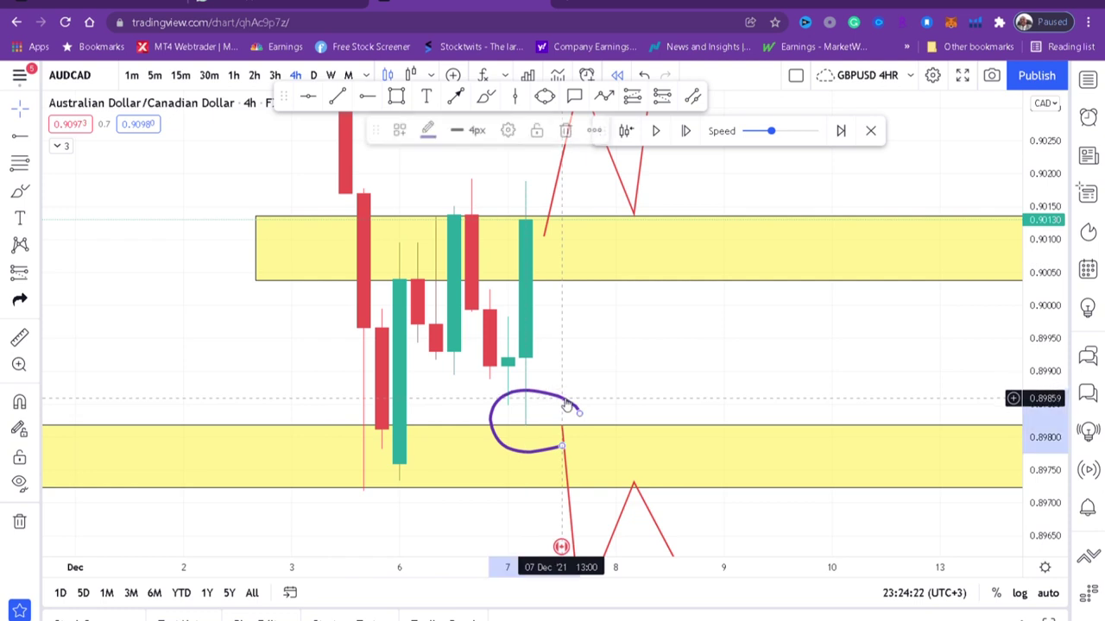
key("Delete")
Advance the bar replay by one candle and compare it with the projected path above the upper zone.
left_click_drag(688, 365, 699, 404)
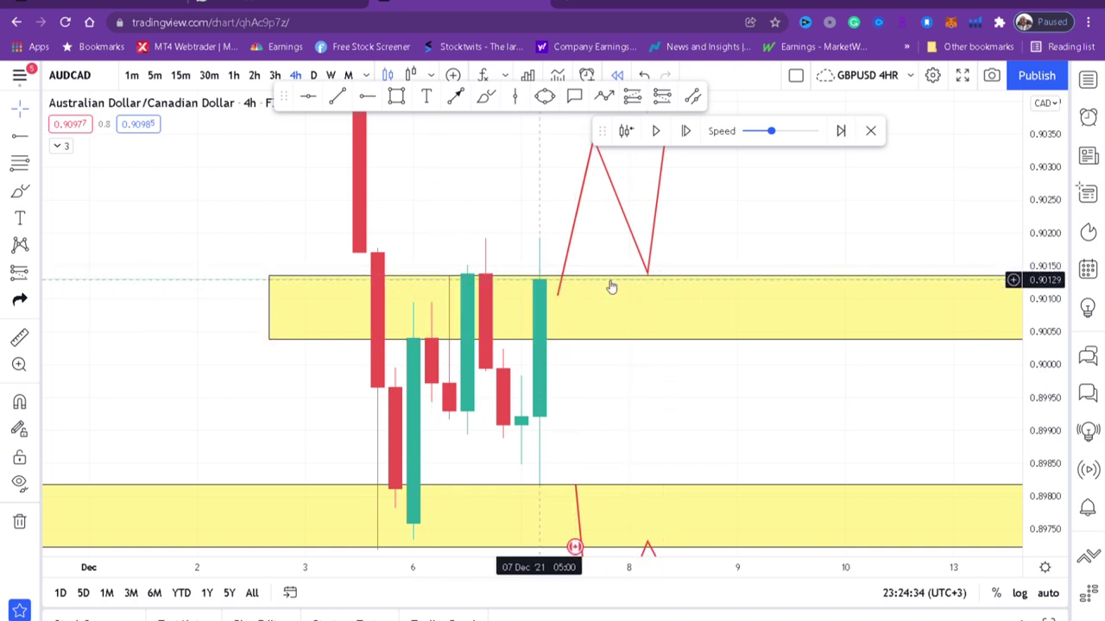
left_click_drag(751, 241, 694, 257)
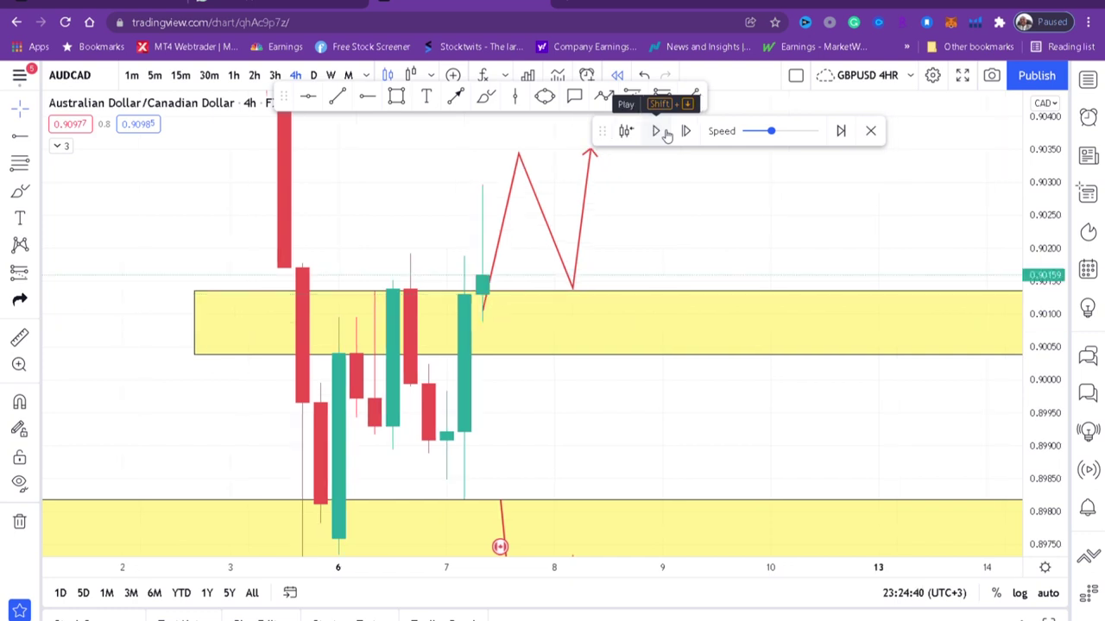
scroll(567, 294, "down", 1)
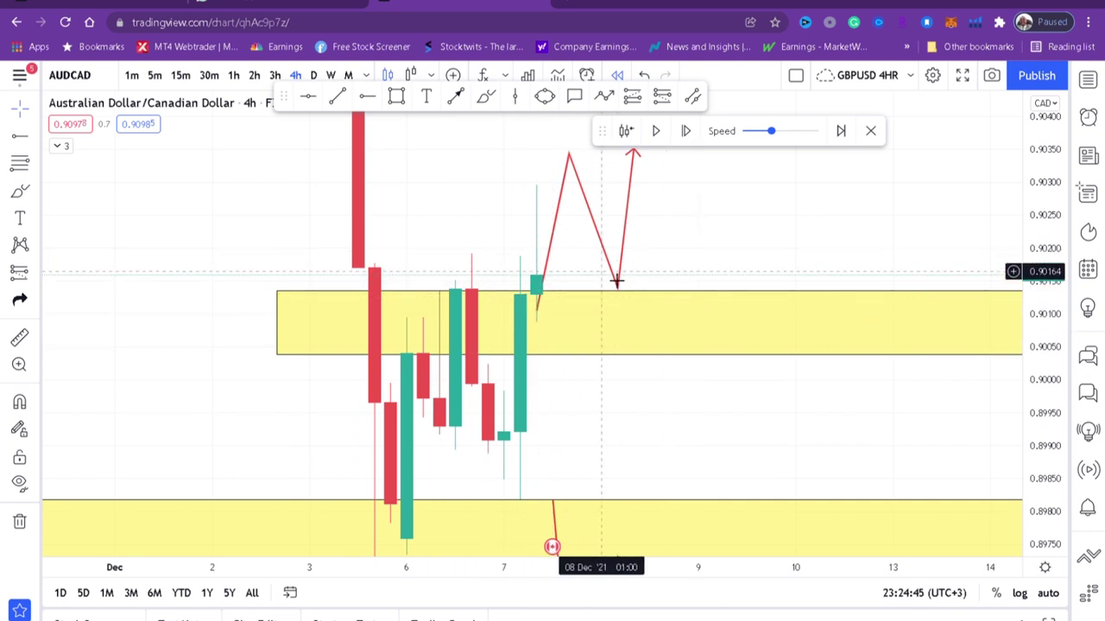
scroll(442, 312, "up", 1)
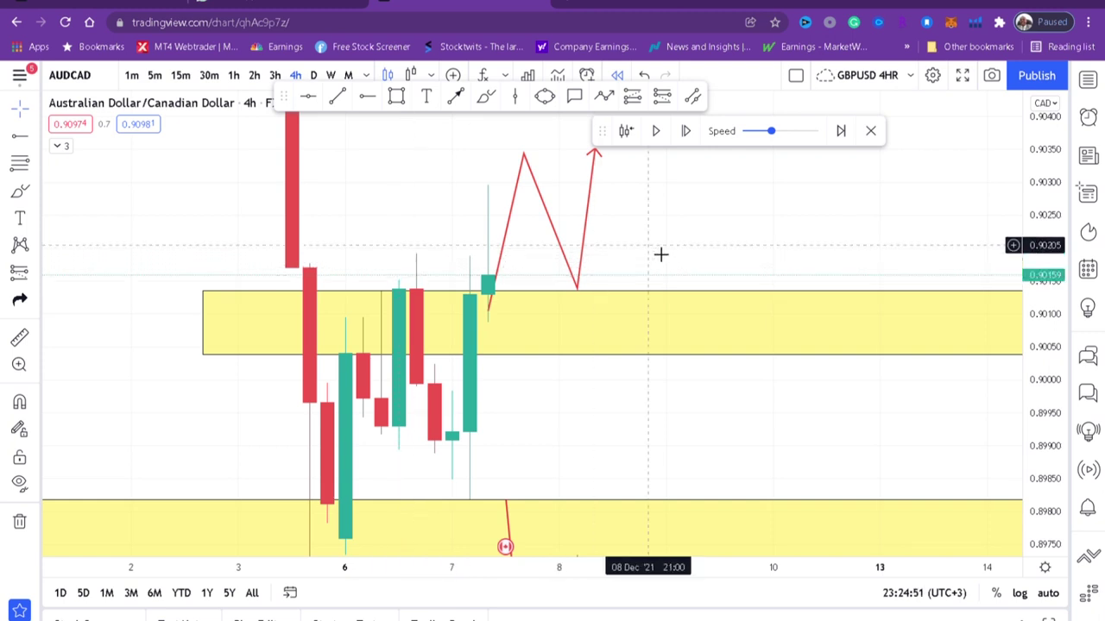
Raise the top edge of the upper yellow zone to about 0.9019, level with the 6 December wick high.
left_click_drag(661, 253, 767, 256)
left_click_drag(1054, 335, 1054, 311)
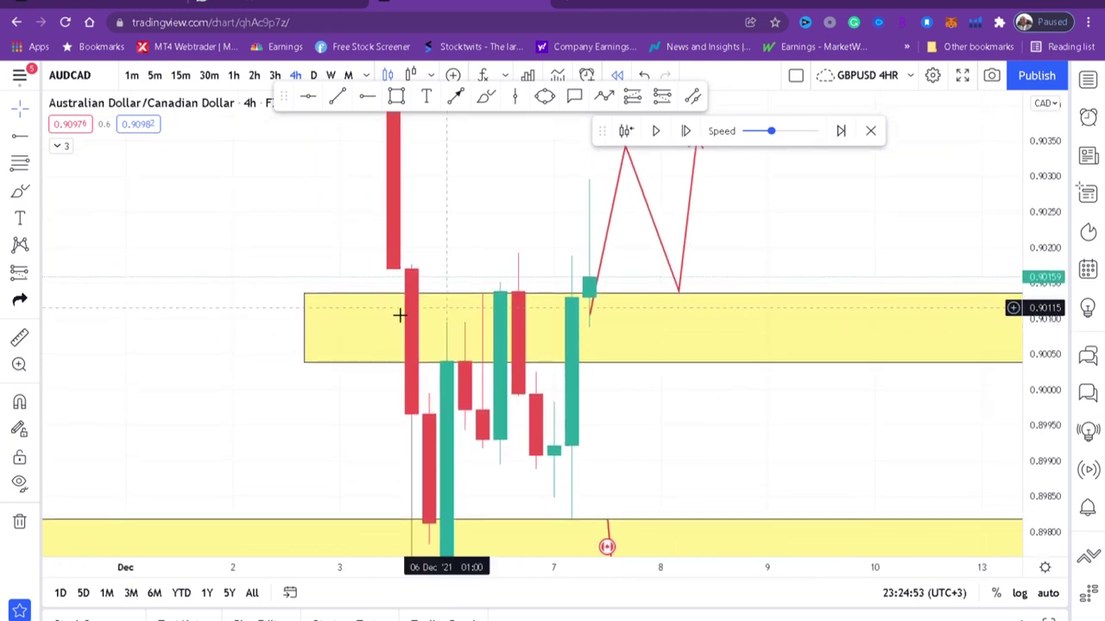
left_click(304, 294)
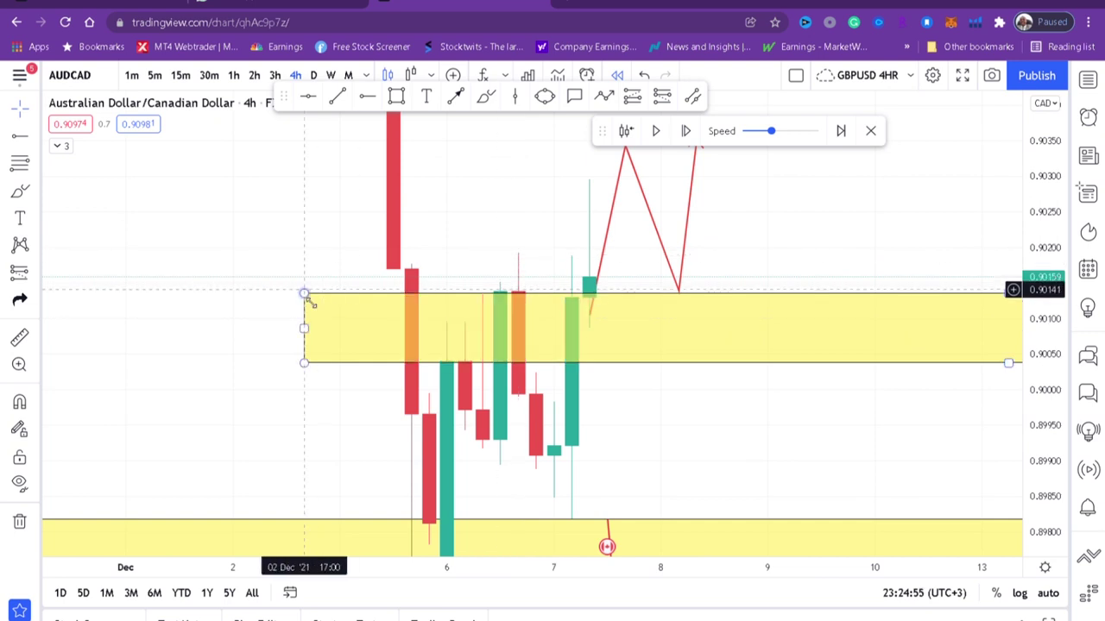
left_click_drag(305, 294, 303, 254)
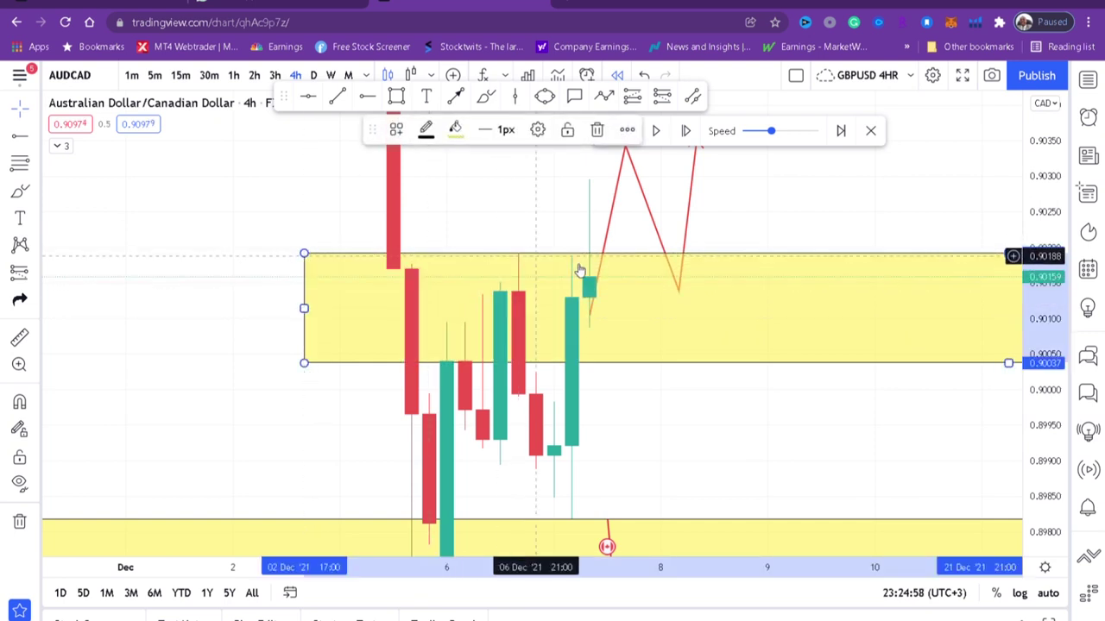
scroll(671, 291, "down", 1)
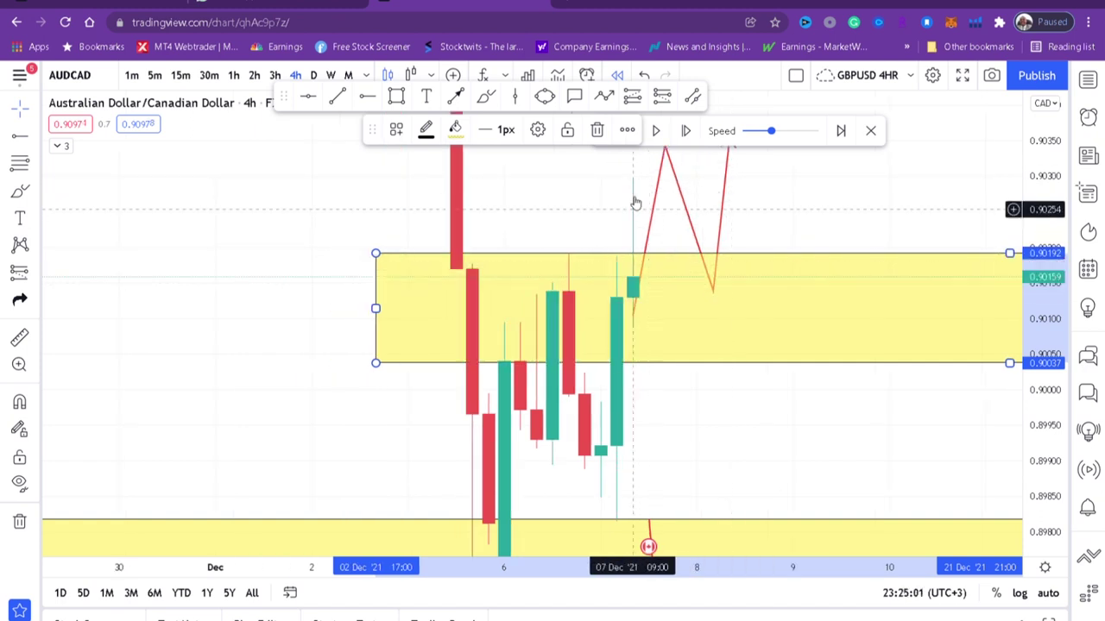
Advance the bar replay by one more candle and lower the upper zone's top edge to about 0.9014.
left_click_drag(826, 244, 756, 268)
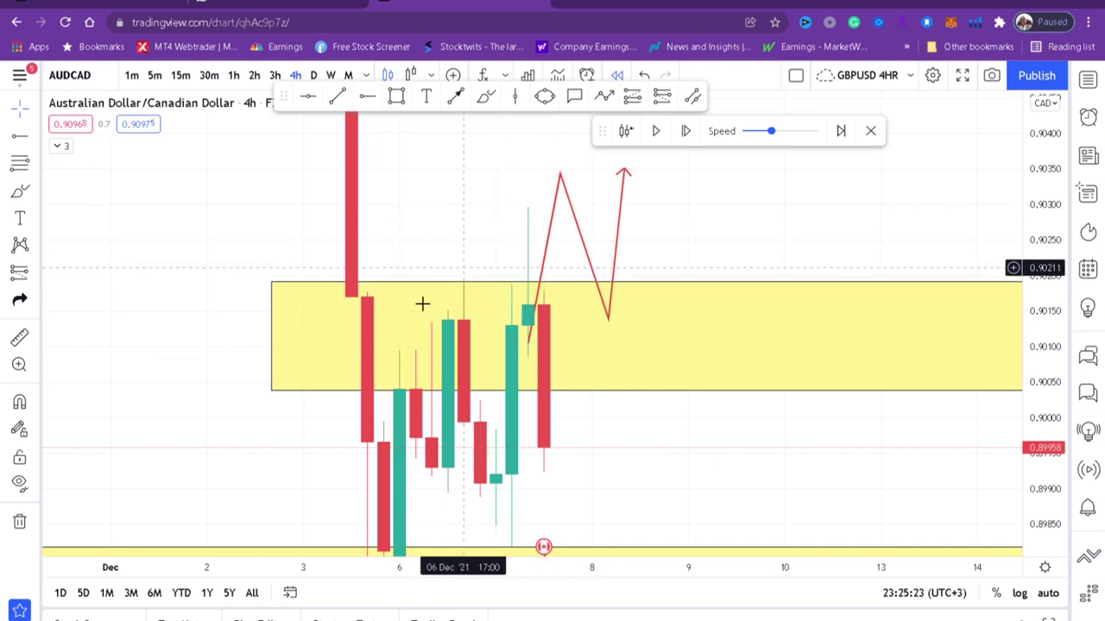
left_click_drag(269, 283, 283, 319)
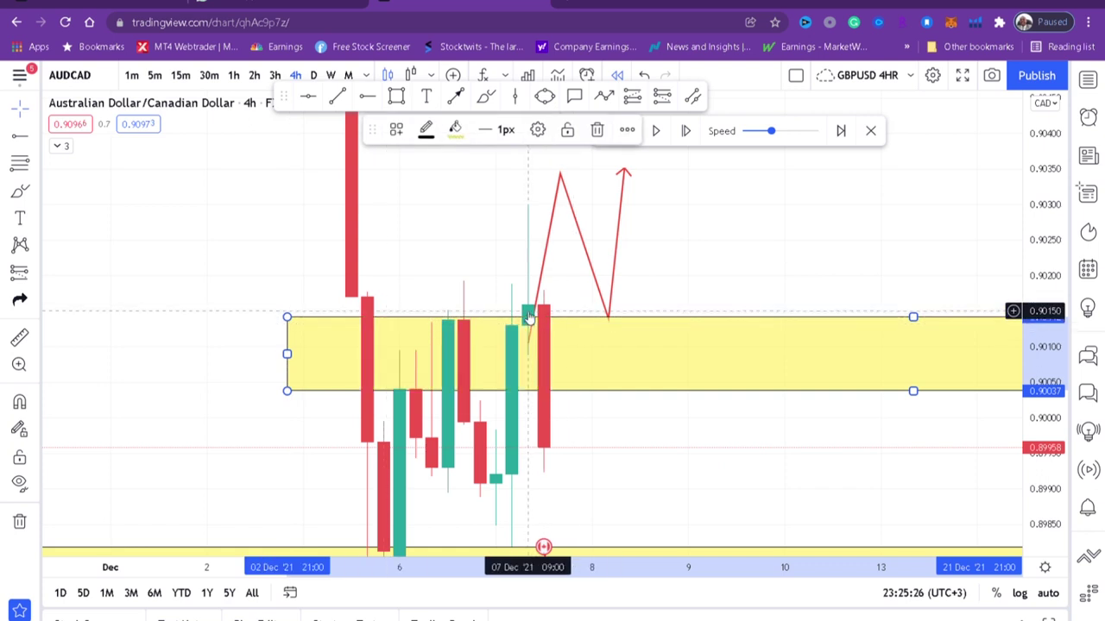
Delete the projected path above the upper zone and raise the zone's top edge to about 0.9019.
left_click(545, 277)
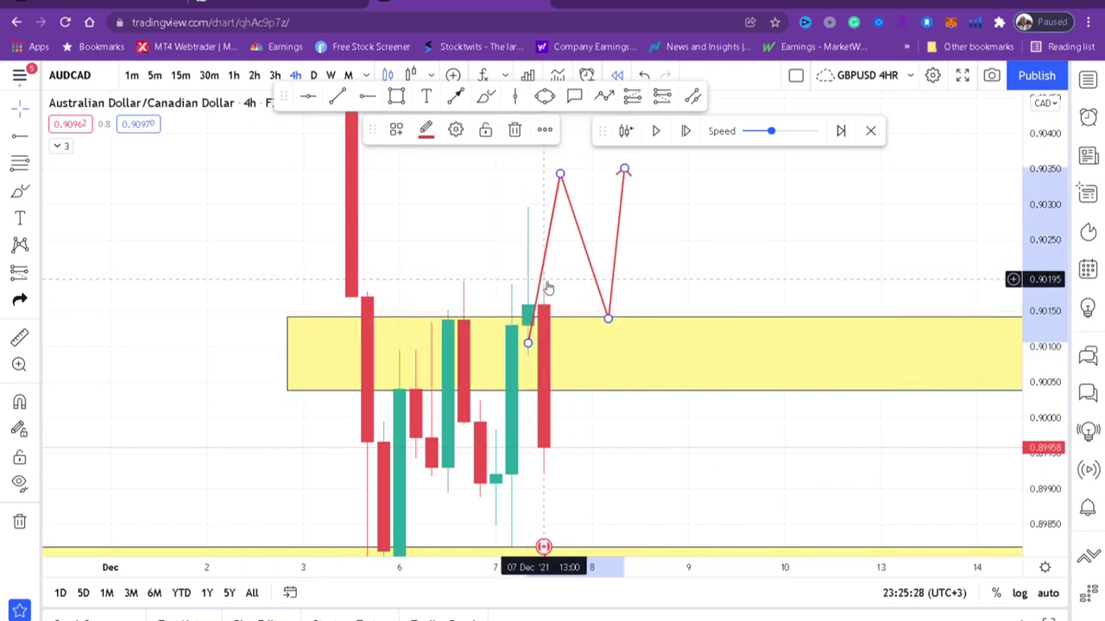
key("Delete")
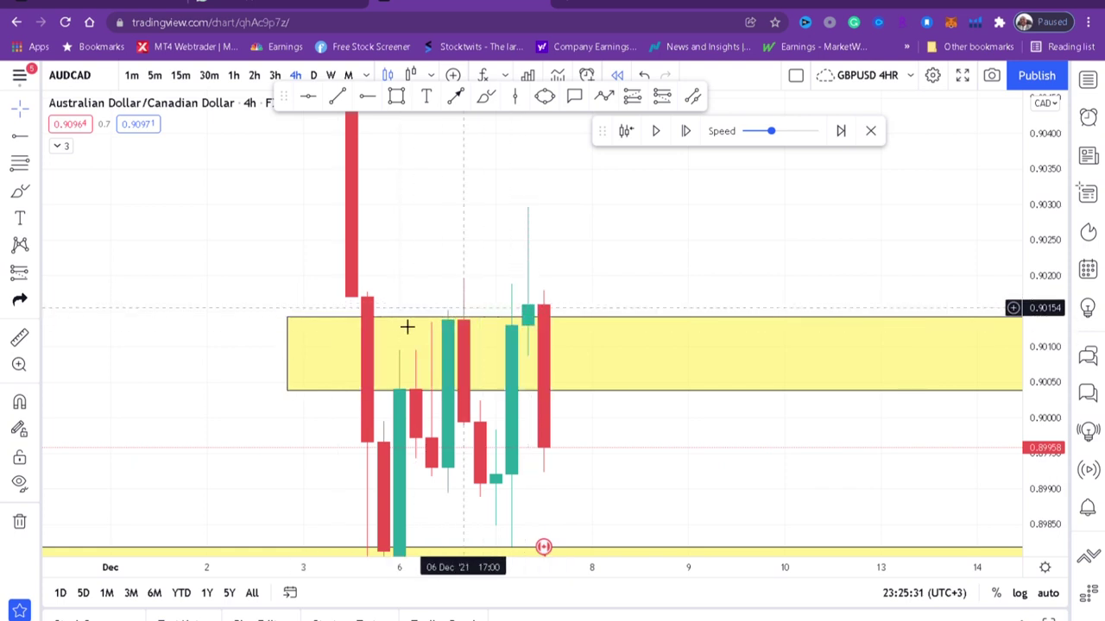
left_click(291, 322)
left_click_drag(292, 323, 294, 287)
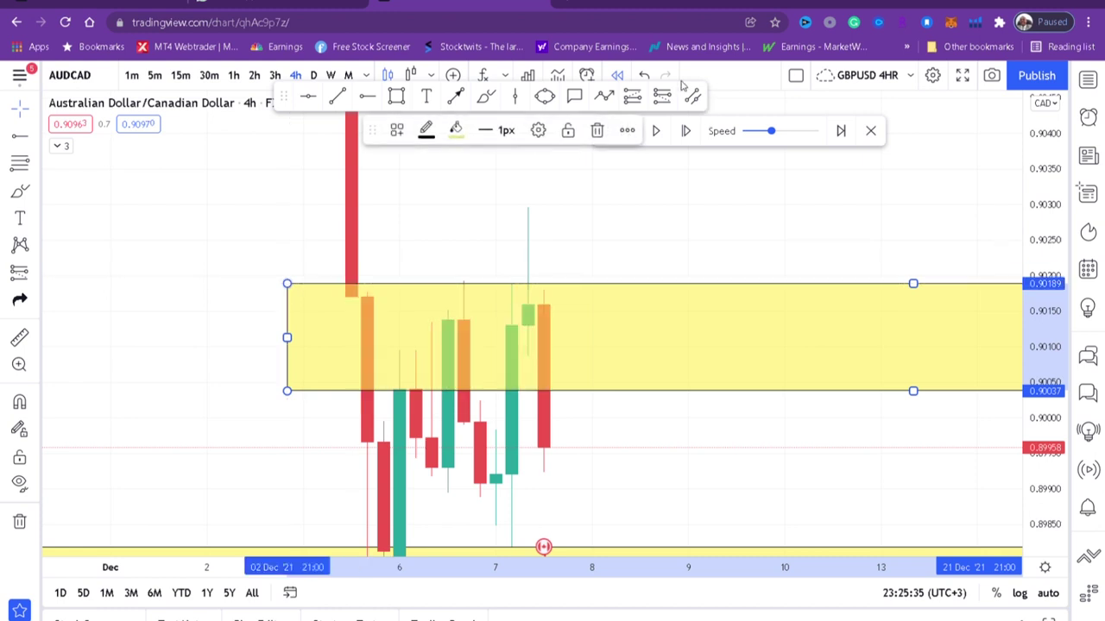
Circle the 6 December wick with the brush, try a horizontal ray above the upper zone, and delete both marks.
mouse_move(480, 257)
left_mouse_down()
mouse_move(434, 270)
mouse_move(480, 258)
left_mouse_up()
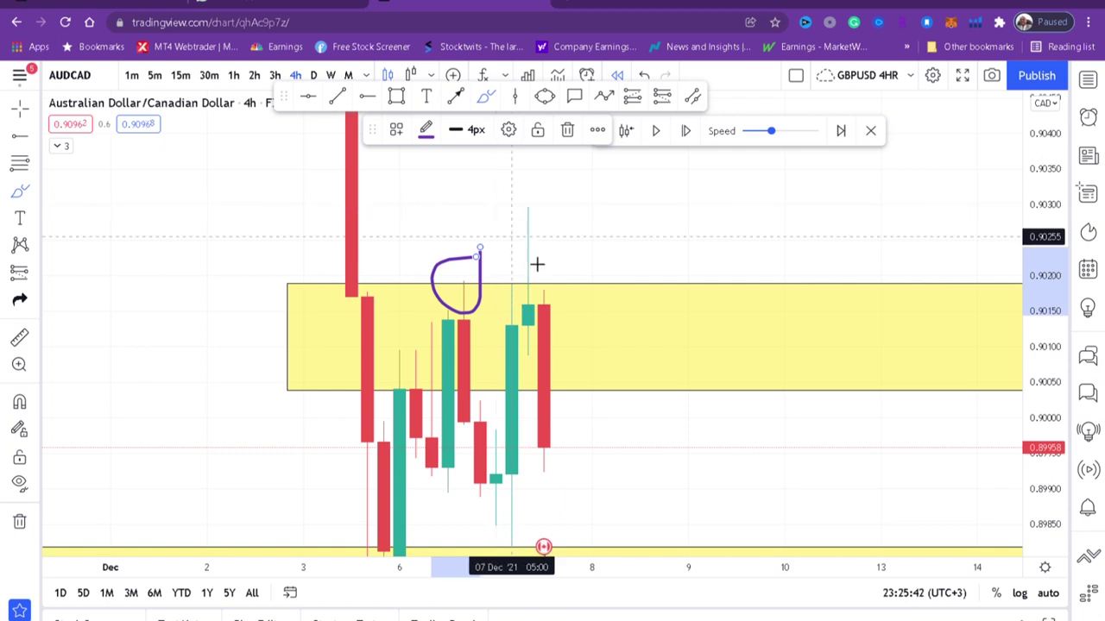
left_click(569, 132)
scroll(639, 283, "down", 1)
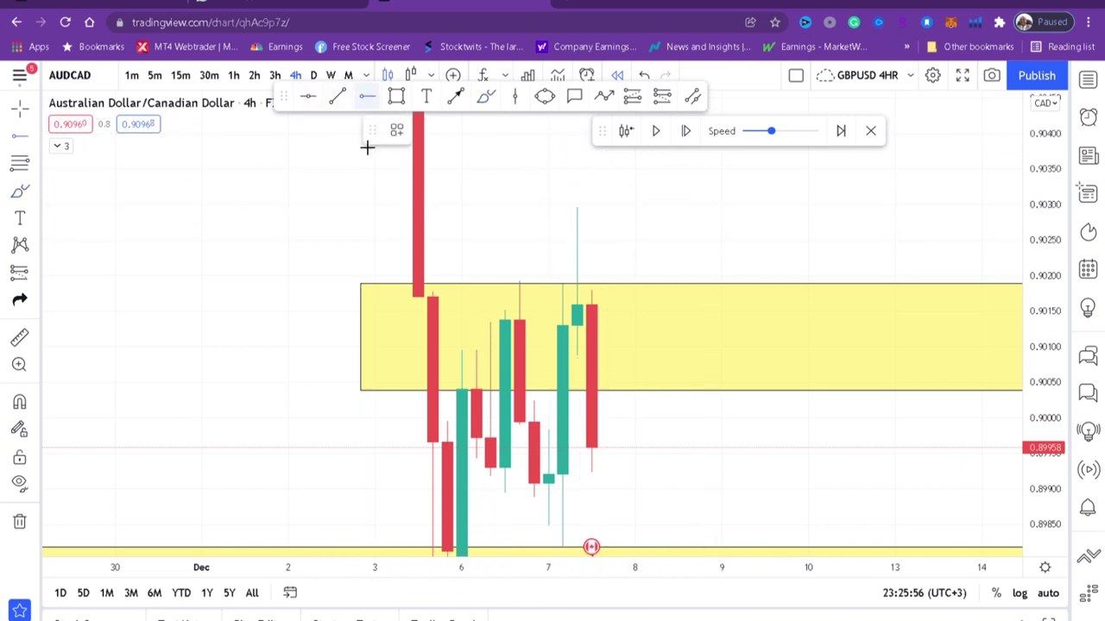
left_click(346, 211)
left_click(630, 133)
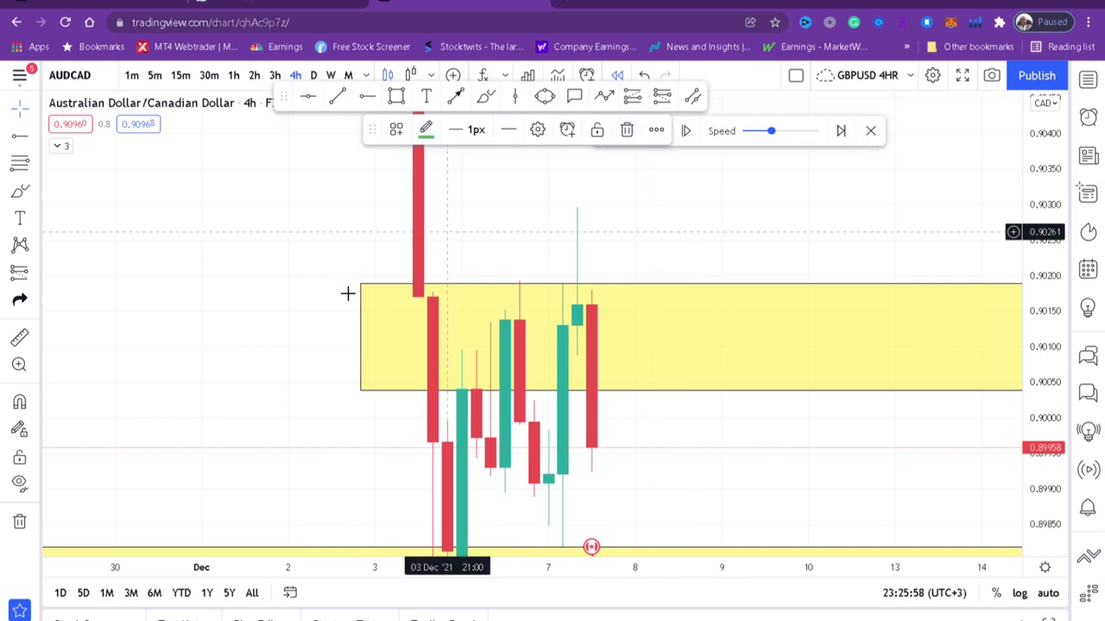
Raise the upper zone's top edge to 0.90295 at the 7 December wick high and set its fill opacity to 41%.
left_click(363, 286)
left_click_drag(362, 285, 360, 208)
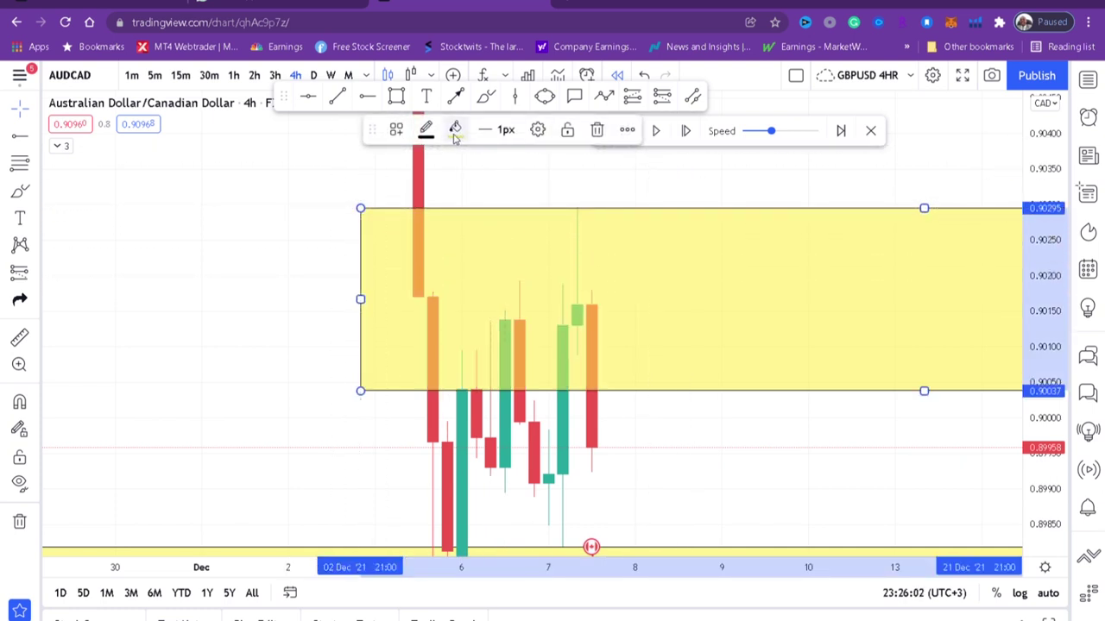
left_click(455, 131)
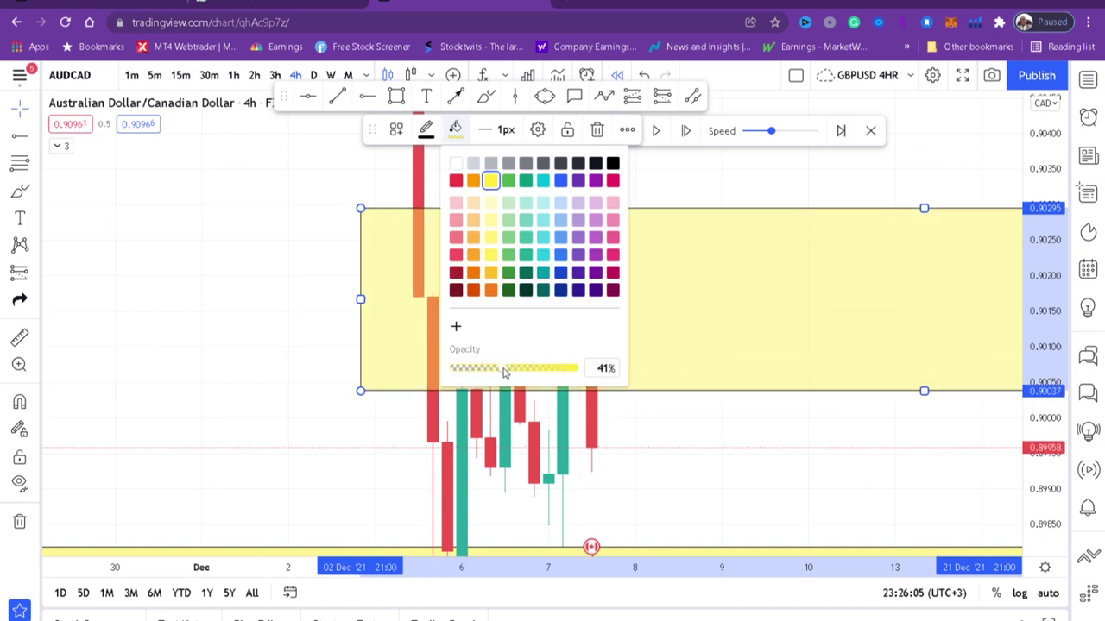
left_click(345, 323)
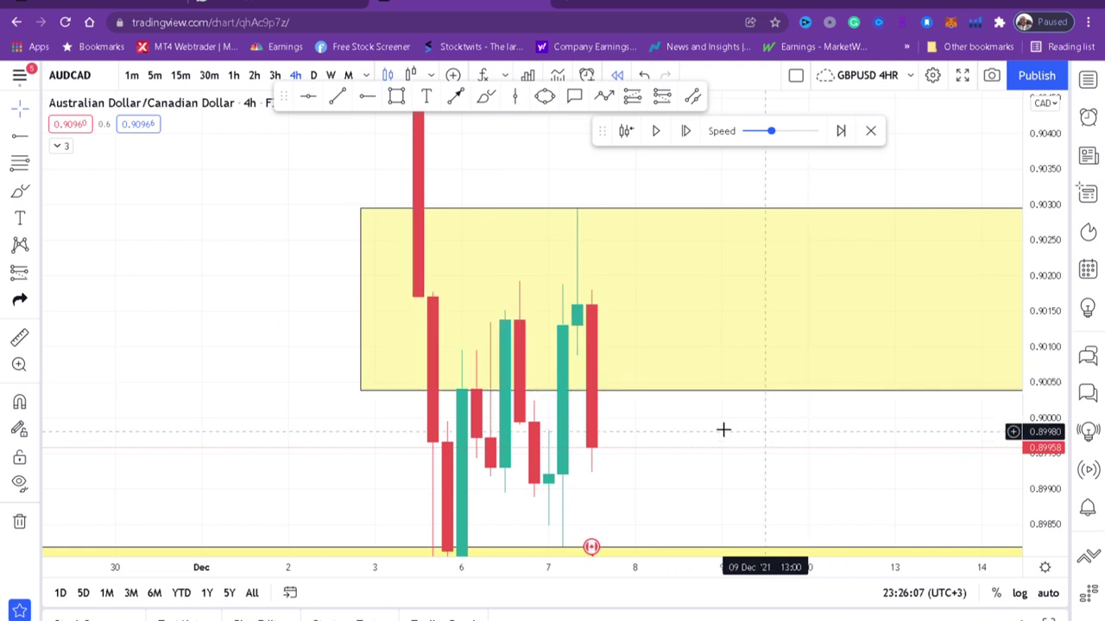
Run the bar replay forward to the 8 December 17:00 candle, pausing to inspect price at the upper zone.
left_click_drag(723, 430, 684, 389)
left_click_drag(1040, 256, 1042, 405)
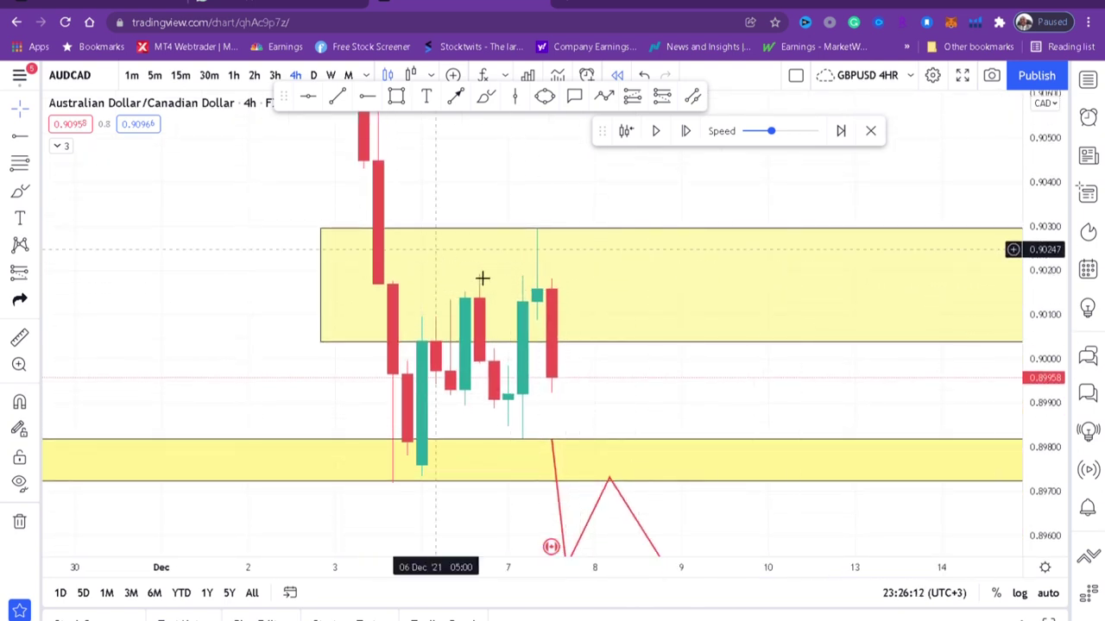
left_click_drag(688, 392, 668, 386)
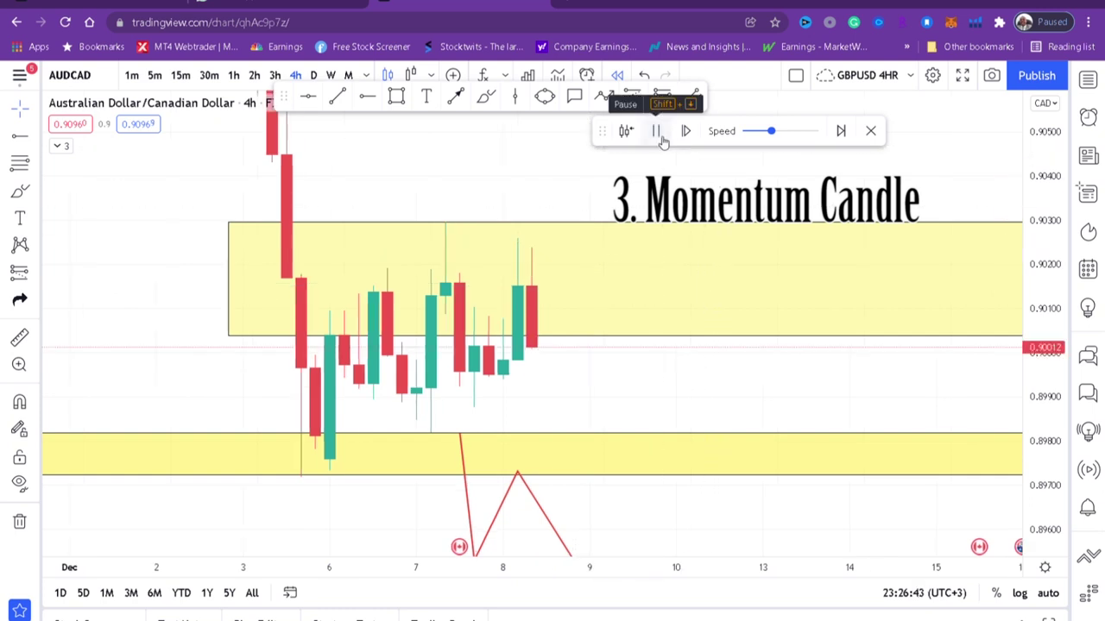
left_click(660, 137)
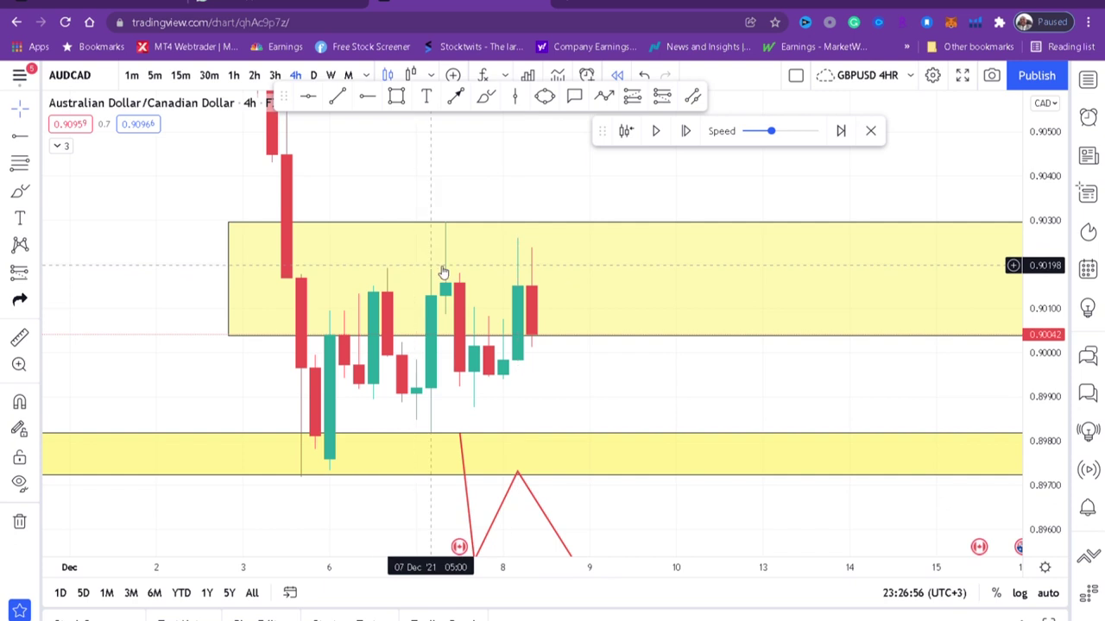
left_click_drag(1052, 217, 1036, 339)
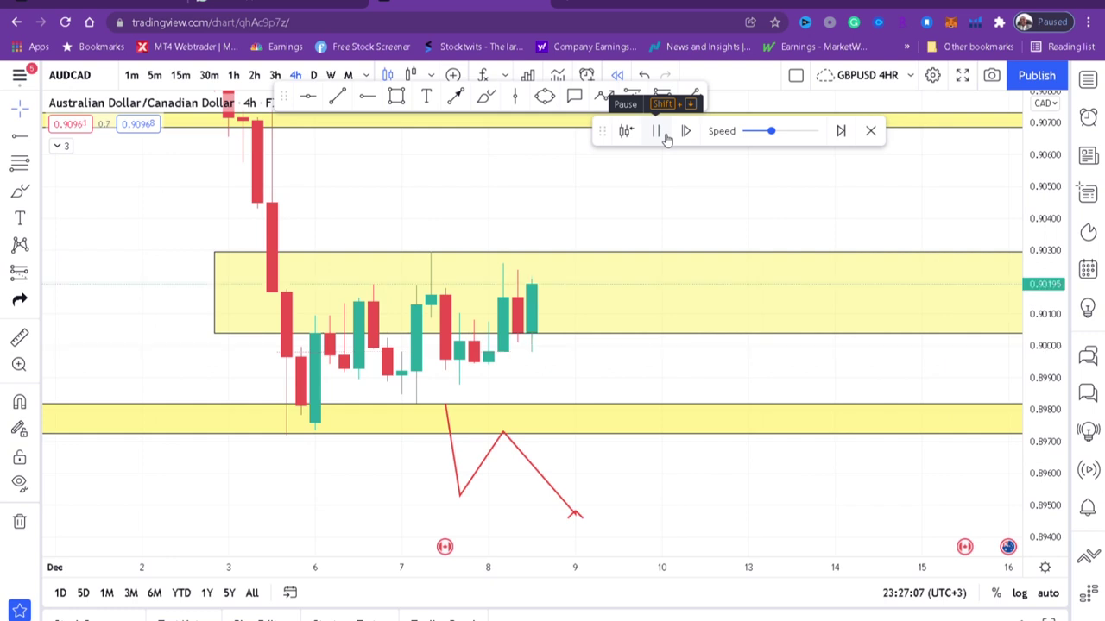
left_click(662, 134)
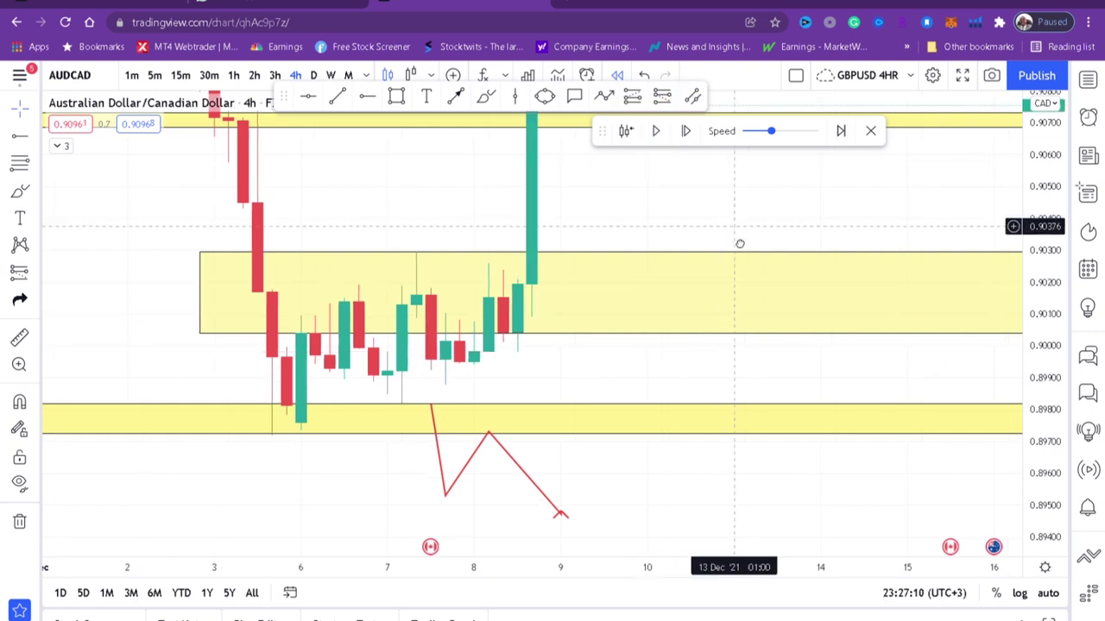
Examine the momentum candle leaving the upper zone against the earlier yellow and red zones overhead.
left_click_drag(740, 244, 745, 320)
left_click_drag(1038, 227, 1038, 314)
scroll(734, 310, "down", 4)
left_click_drag(818, 306, 662, 325)
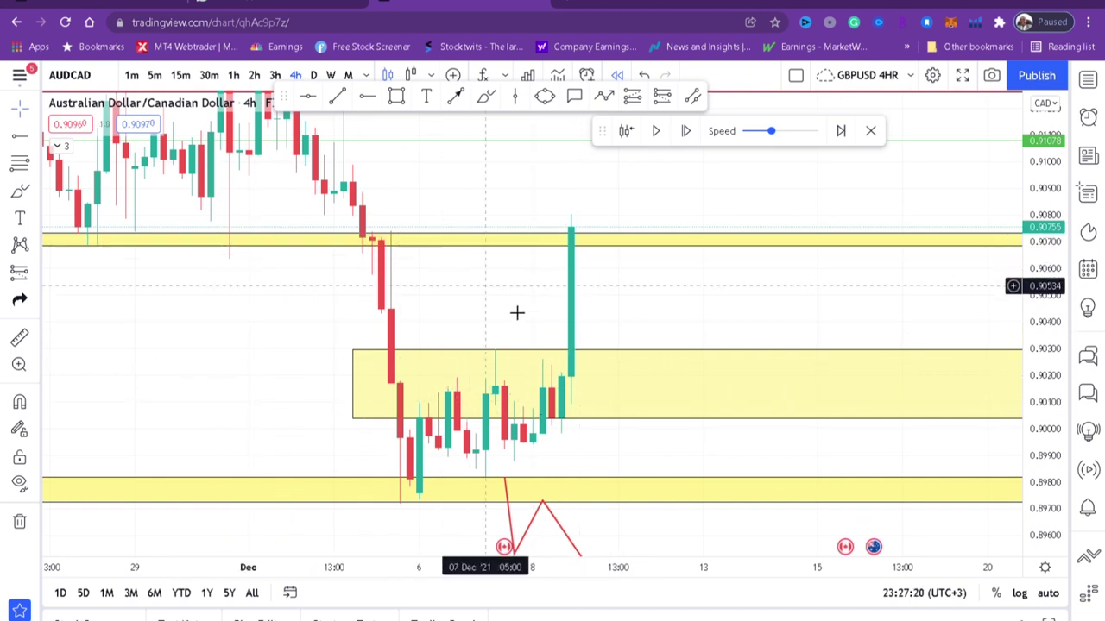
left_click(288, 247)
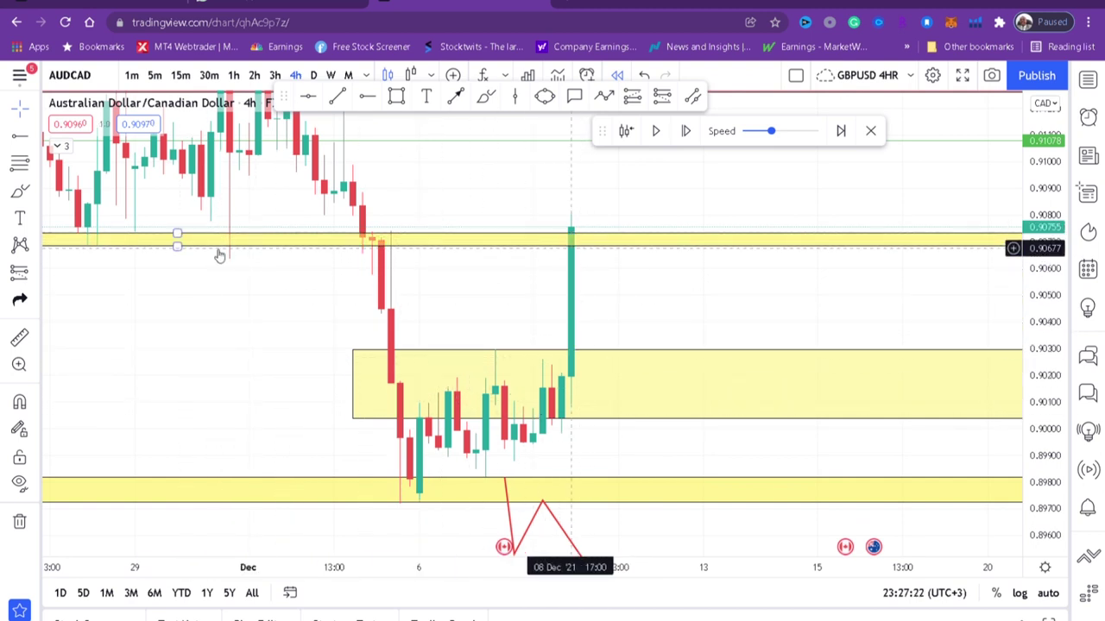
left_click_drag(1031, 285, 1027, 362)
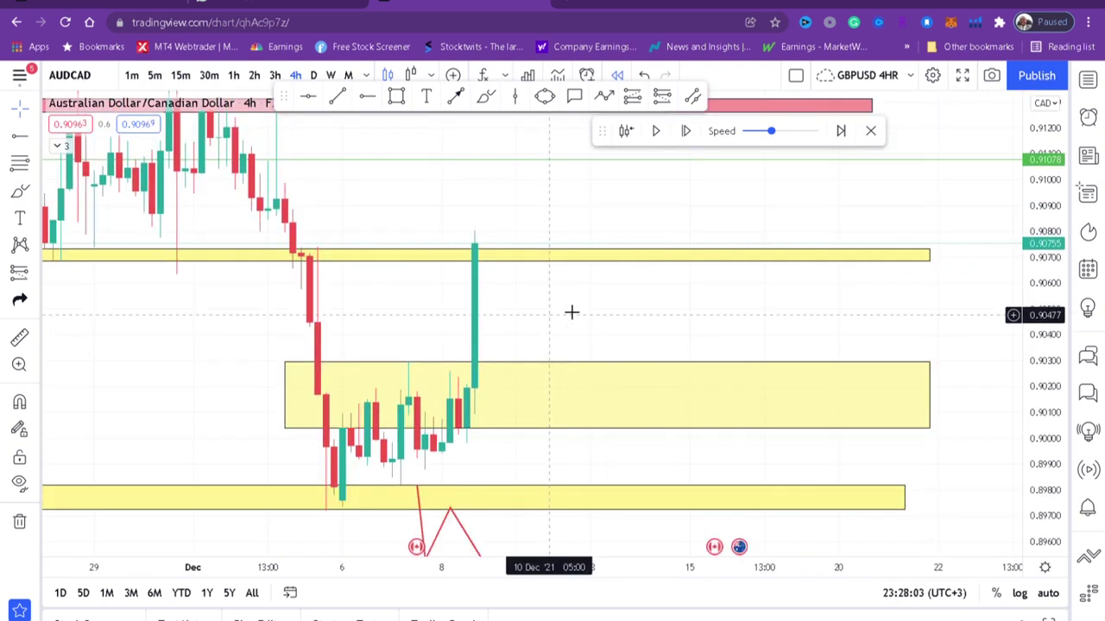
scroll(572, 313, "down", 3)
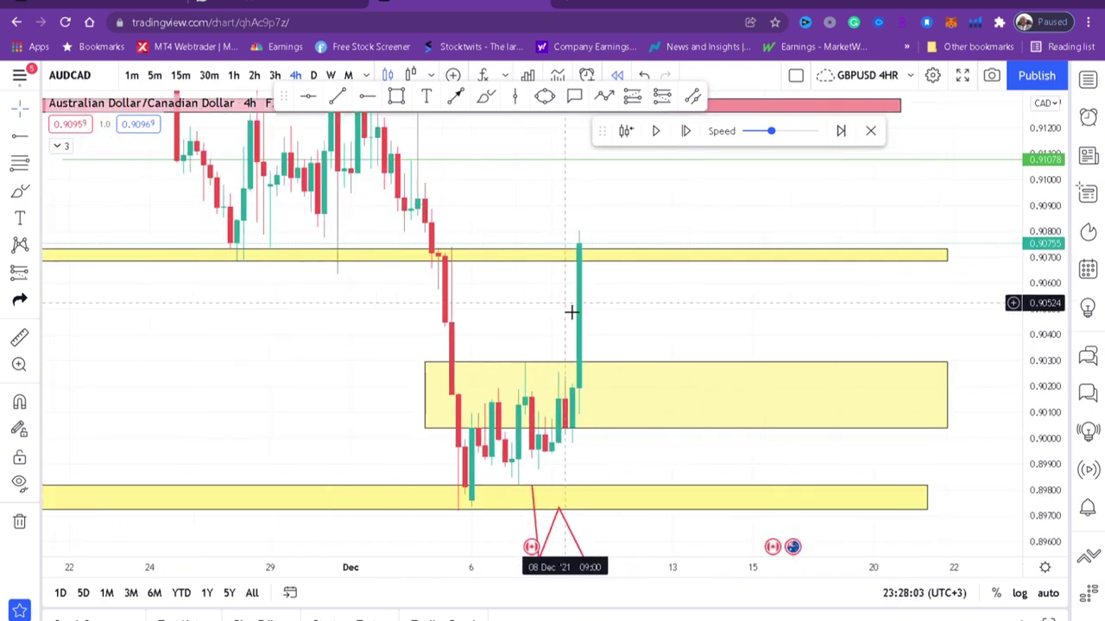
left_click_drag(1043, 235, 1061, 353)
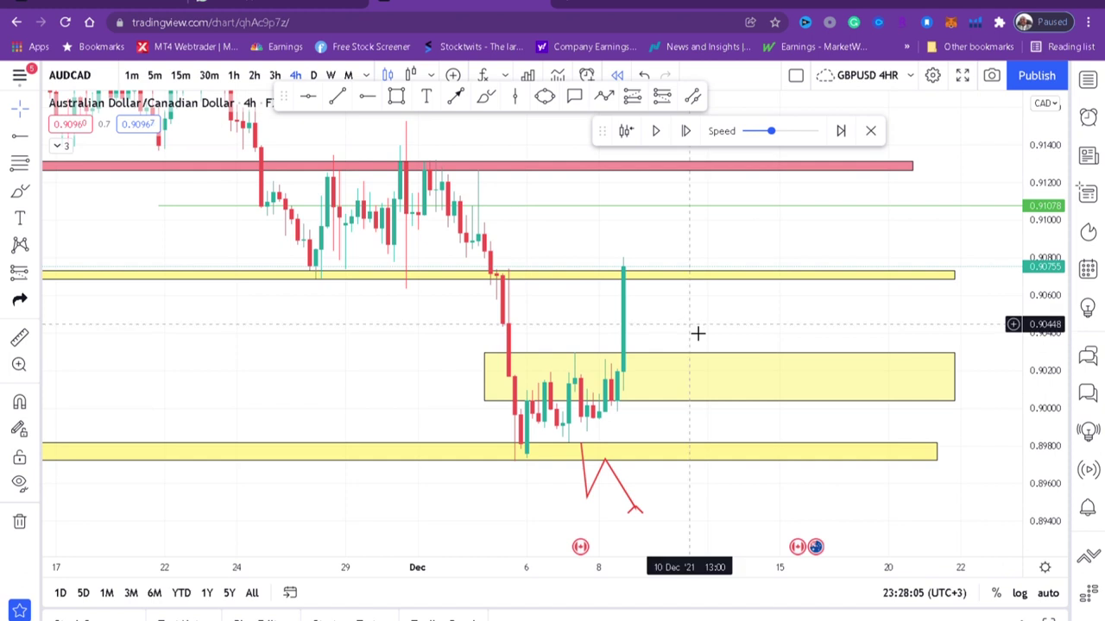
scroll(699, 333, "down", 3)
left_click_drag(824, 323, 499, 459)
left_click(495, 454)
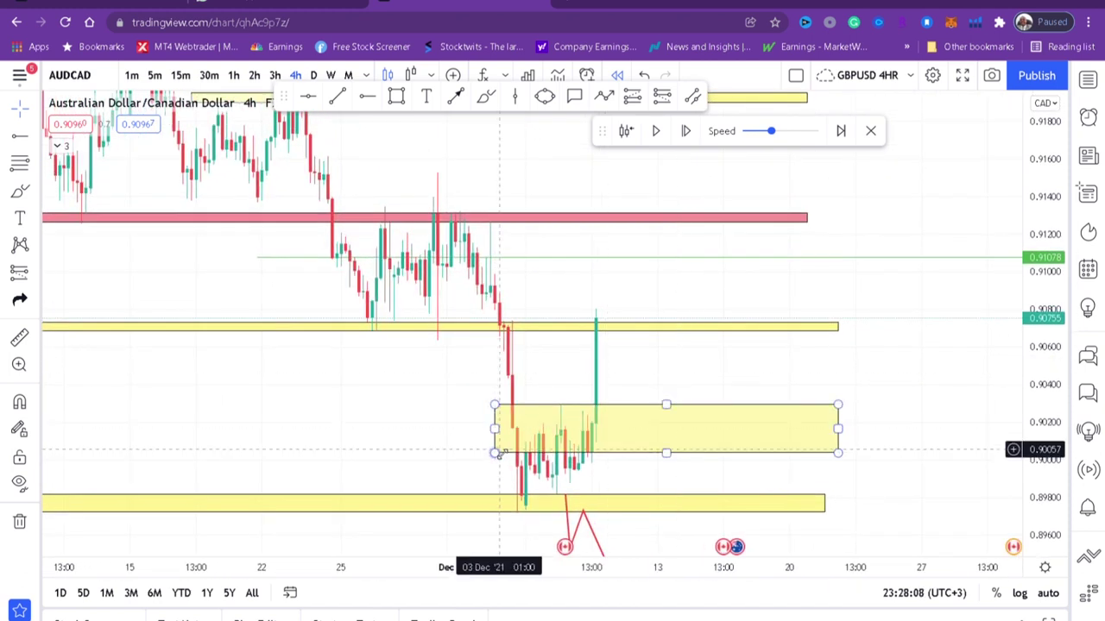
left_click(630, 399)
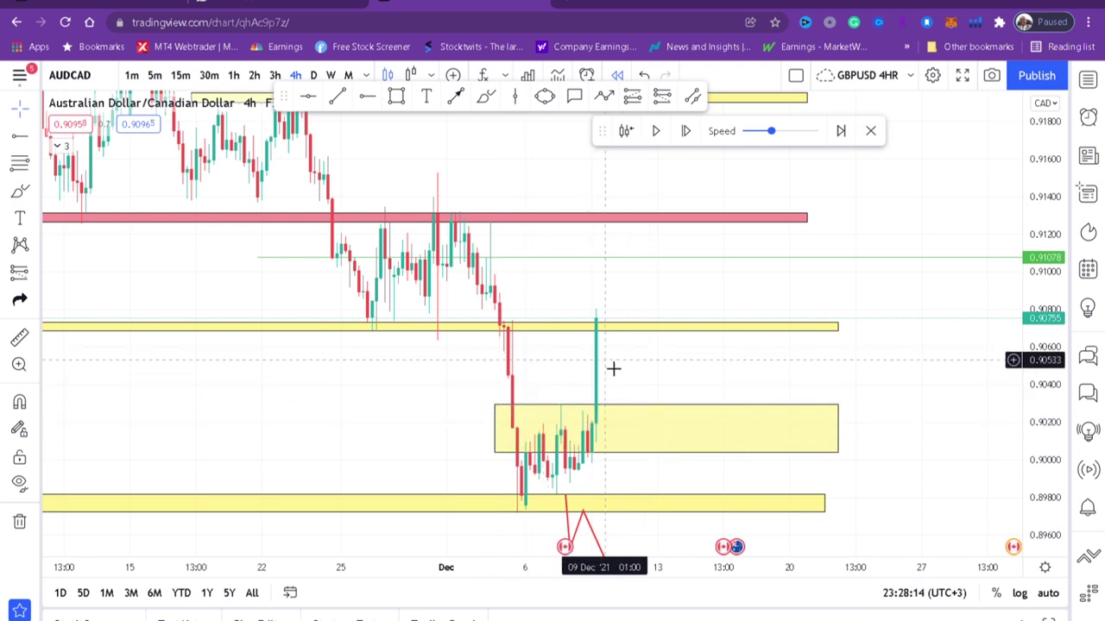
left_click_drag(661, 375, 589, 417)
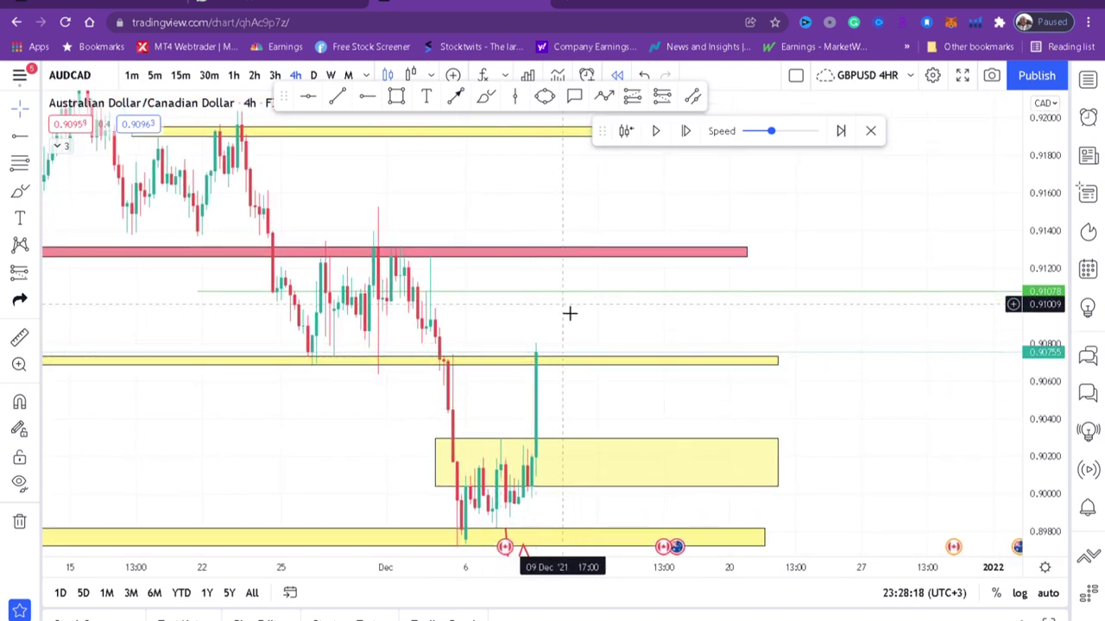
Advance the bar replay by two candles to 9 December 01:00 and inspect them at the yellow zone near 0.907.
left_click_drag(608, 390, 706, 406)
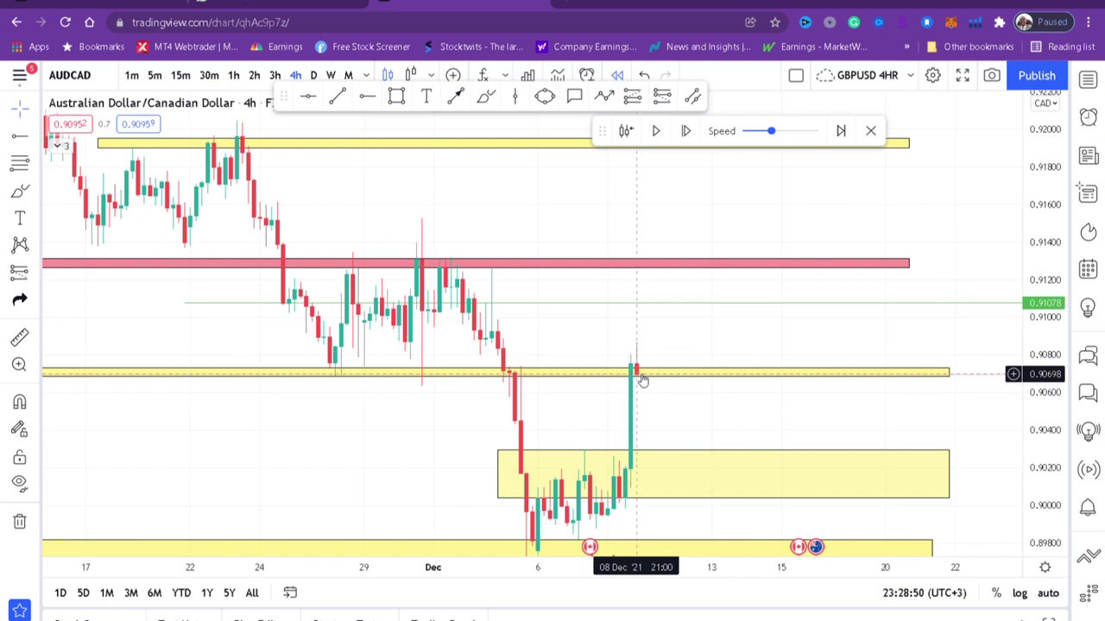
left_click_drag(1043, 414, 1043, 385)
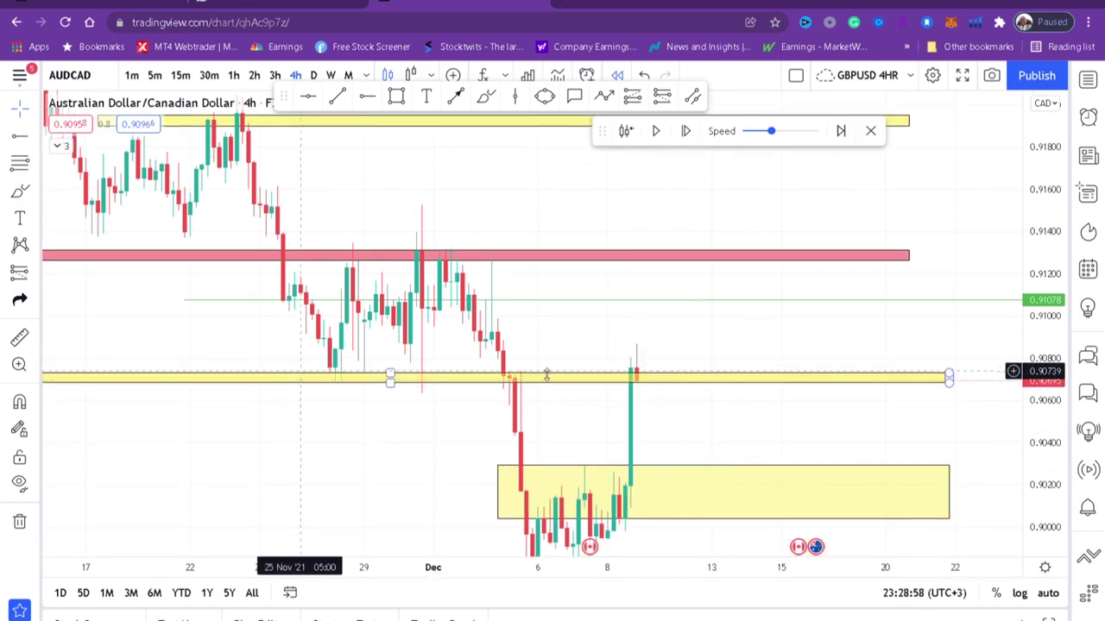
left_click_drag(656, 430, 640, 416)
scroll(641, 416, "up", 1)
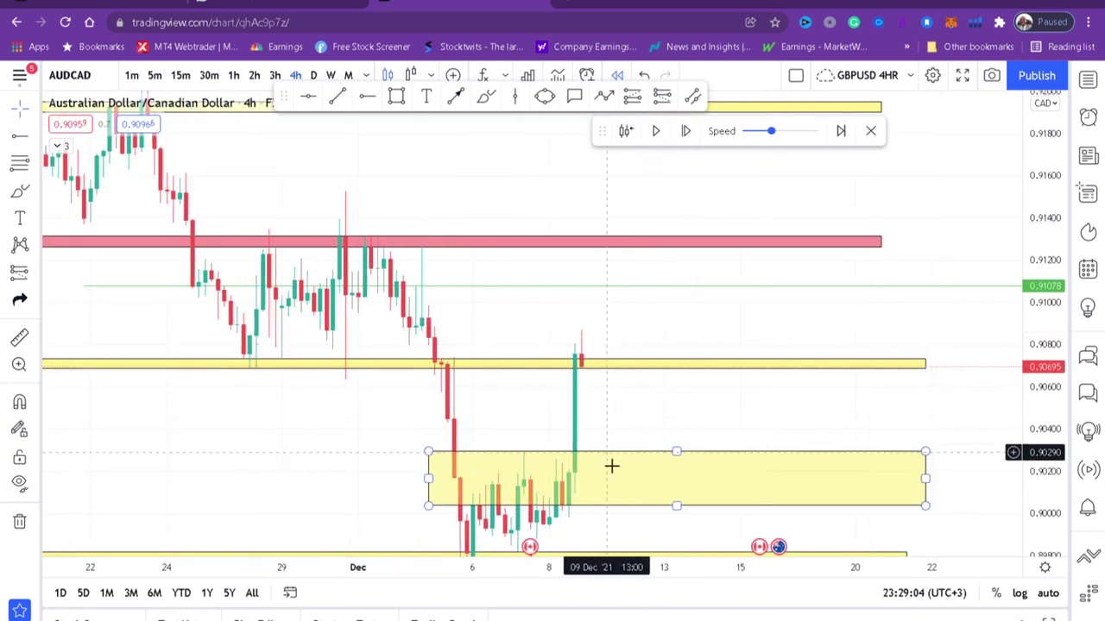
left_click(685, 131)
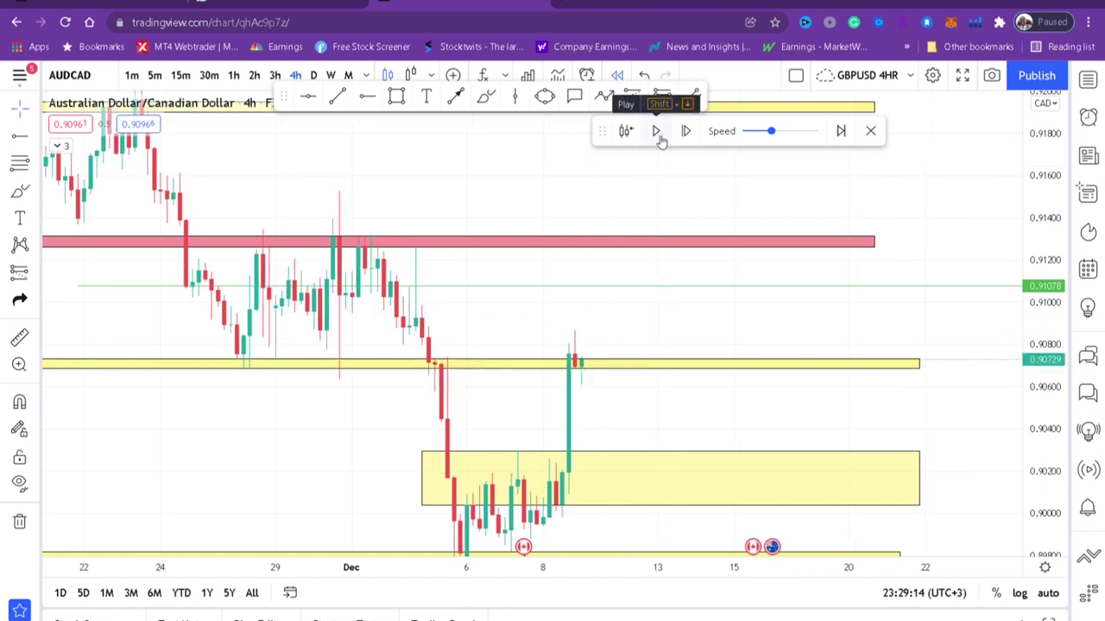
scroll(671, 377, "up", 1)
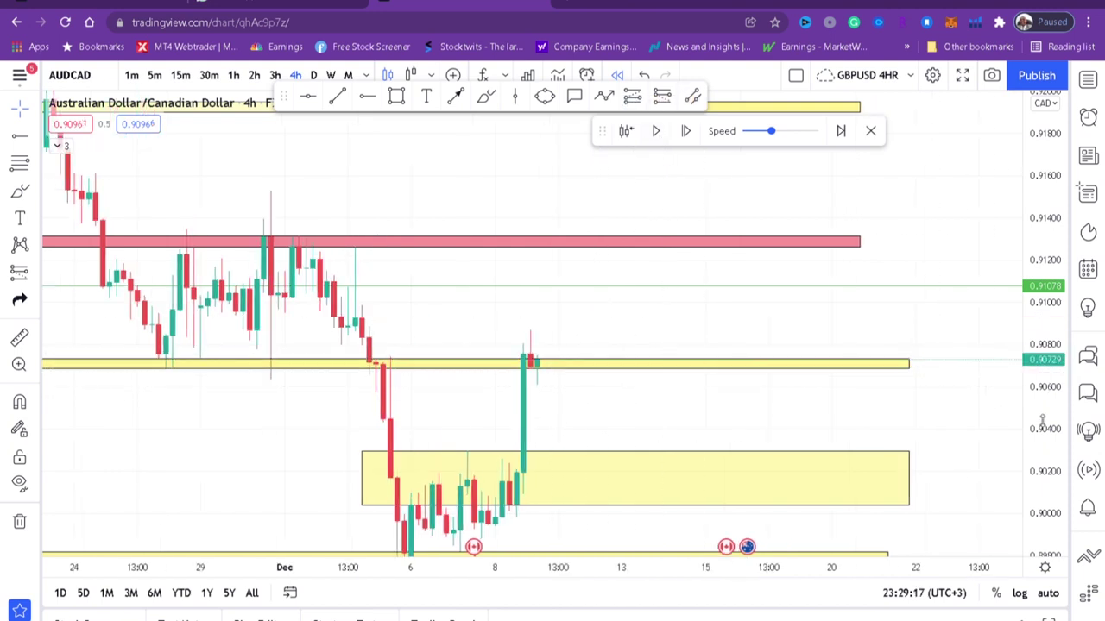
left_click_drag(1051, 429, 1049, 384)
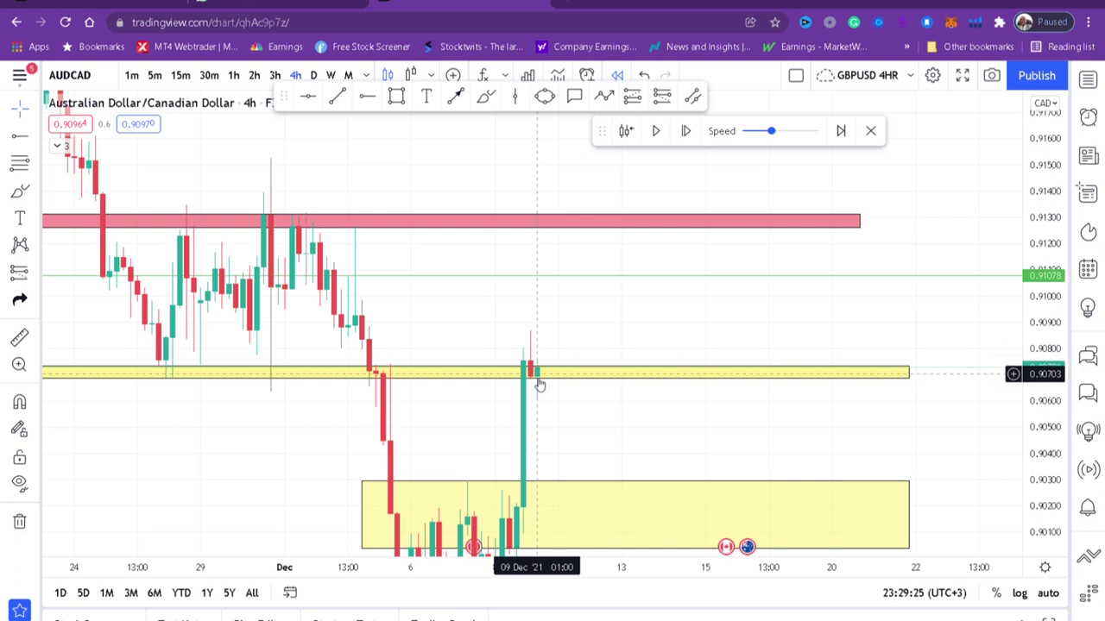
Place a long position on the 9 December 01:00 candle with entry at 0.90729 and stop at 0.90578.
left_click_drag(639, 323, 676, 382)
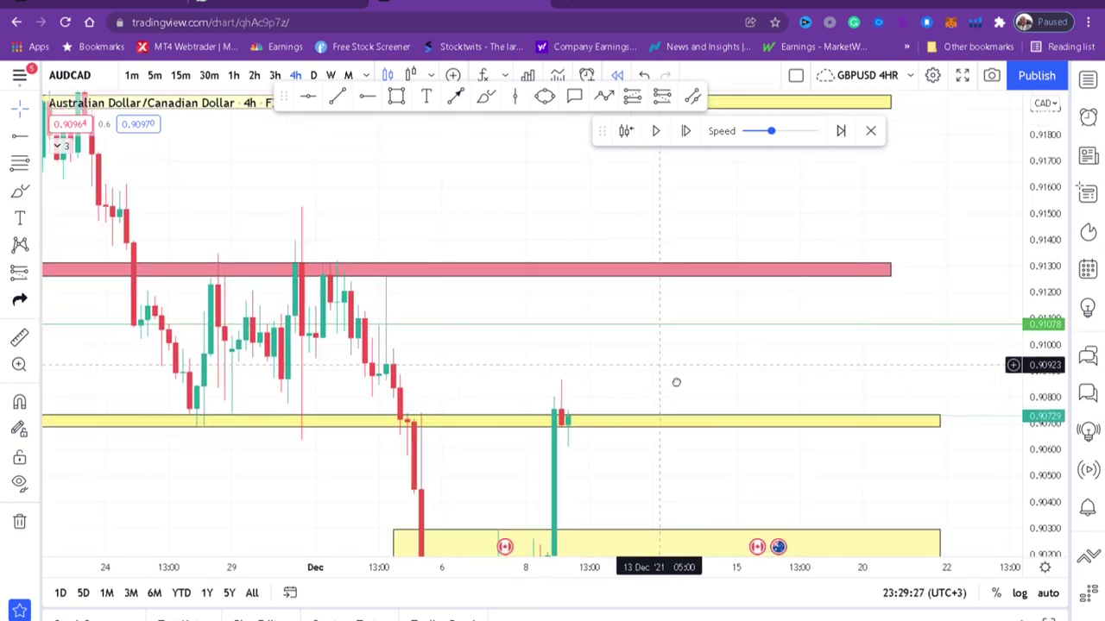
left_click(34, 273)
left_click(87, 275)
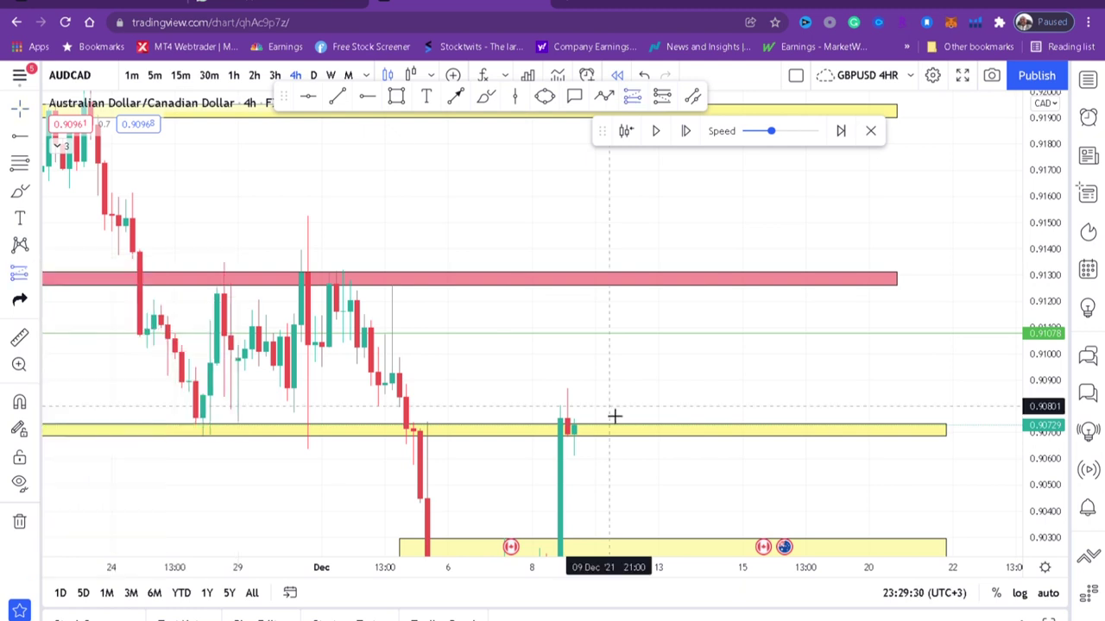
left_click(583, 435)
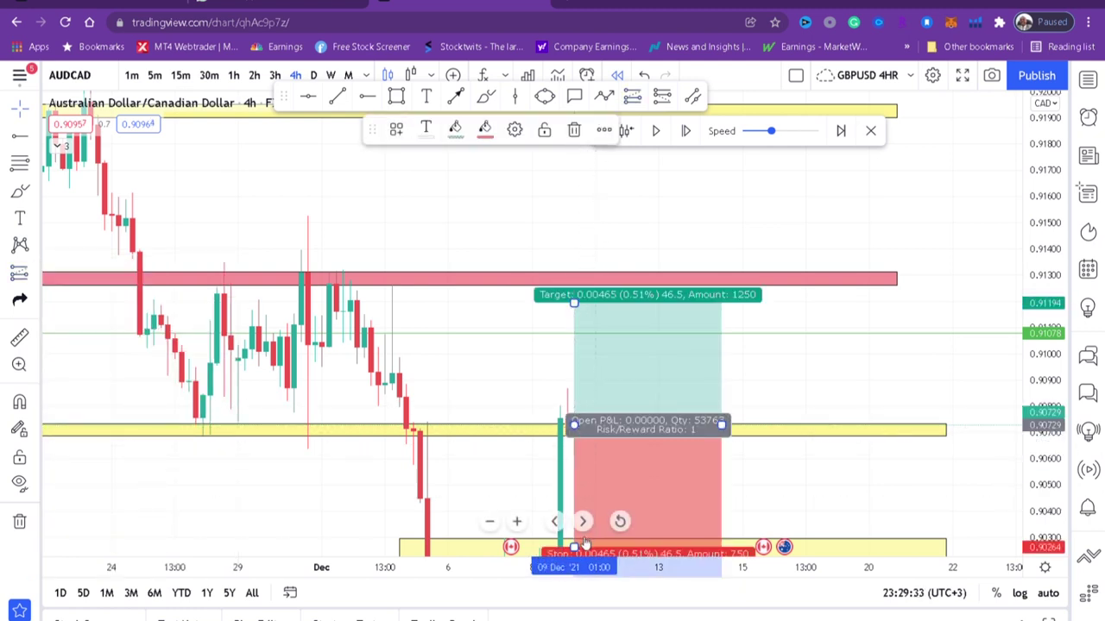
left_click_drag(568, 476, 568, 451)
left_click_drag(1048, 499, 1052, 476)
left_click_drag(868, 448, 857, 367)
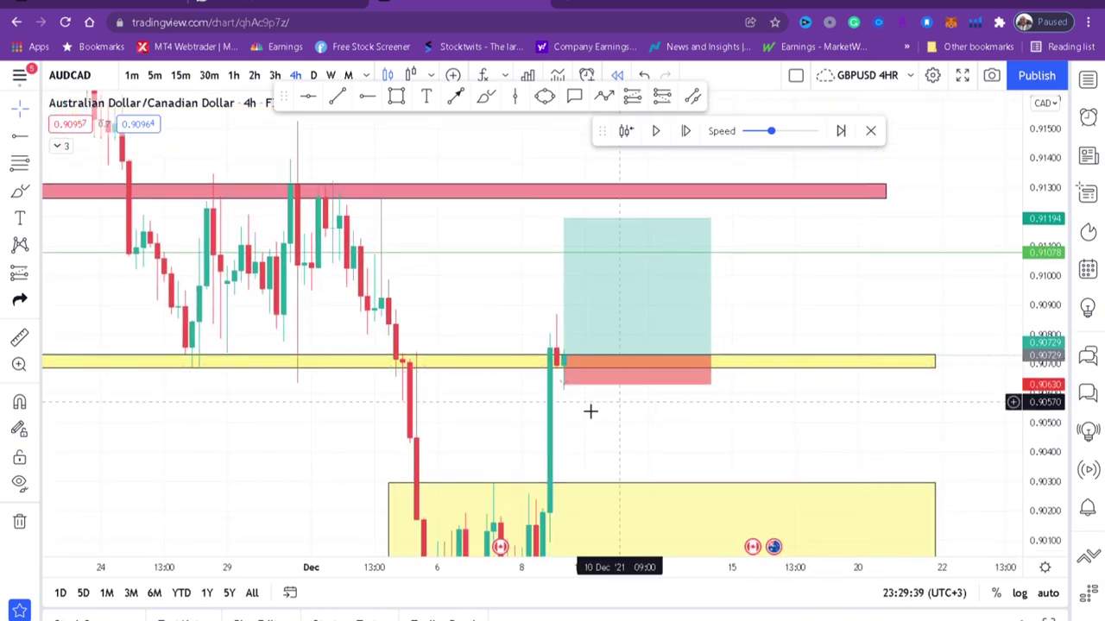
left_click_drag(566, 385, 567, 401)
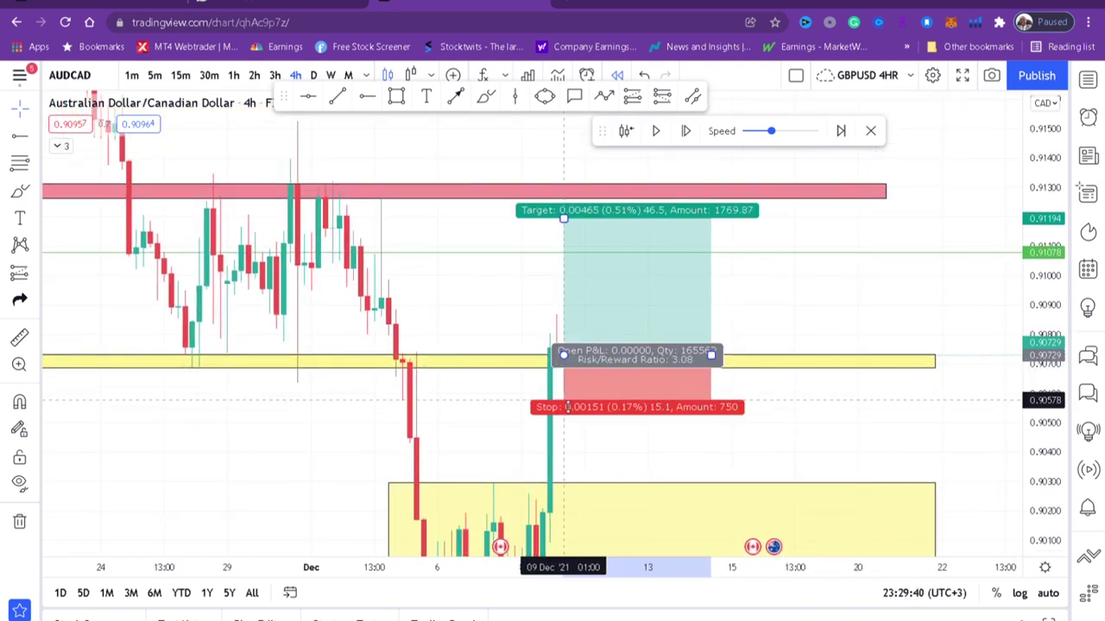
Raise the long position's target to 0.91308, at the top edge of the red zone.
left_click(875, 412)
left_click_drag(787, 285, 821, 362)
left_click_drag(598, 296, 592, 267)
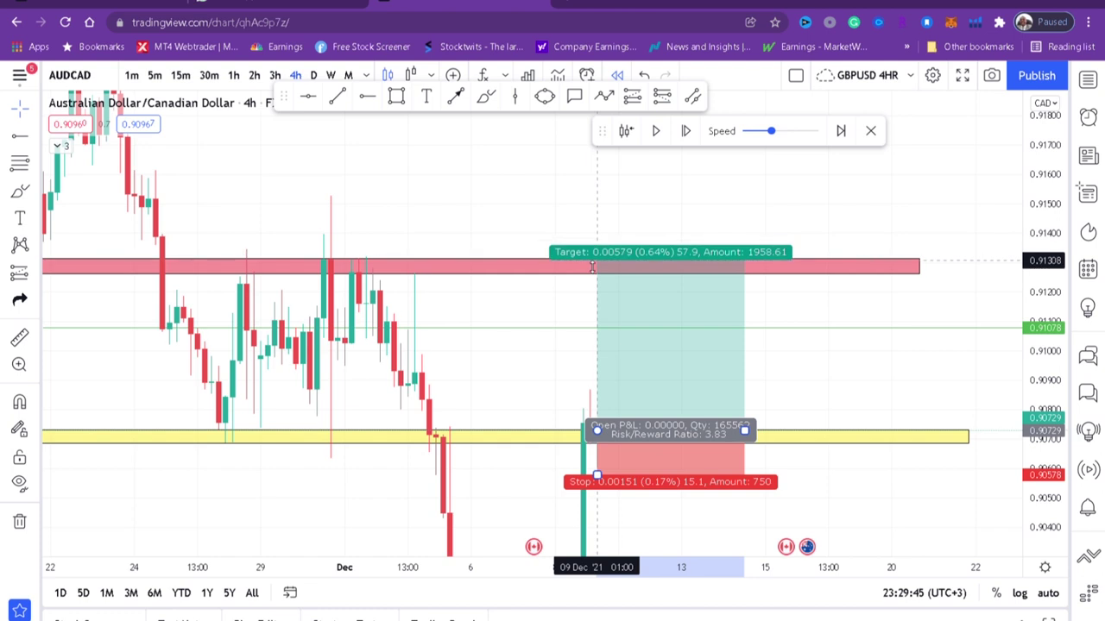
left_click(804, 349)
Examine the long position in the wider context of the November price action and the higher yellow zones.
scroll(779, 318, "down", 2)
left_click_drag(690, 222, 625, 319)
left_click_drag(998, 306, 980, 361)
left_click_drag(1051, 282, 1056, 397)
scroll(720, 355, "down", 5)
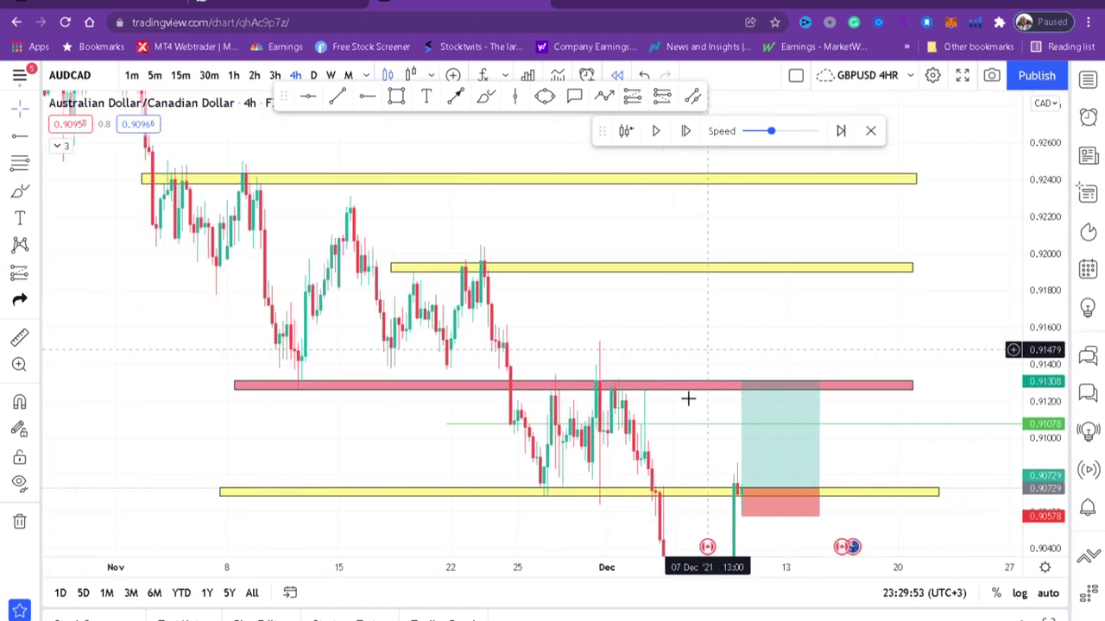
Raise the long position's target to 0.92364, just below the highest yellow zone, with the entry at 0.90774.
left_click_drag(741, 386, 737, 188)
left_click(857, 328)
left_click_drag(857, 328, 817, 448)
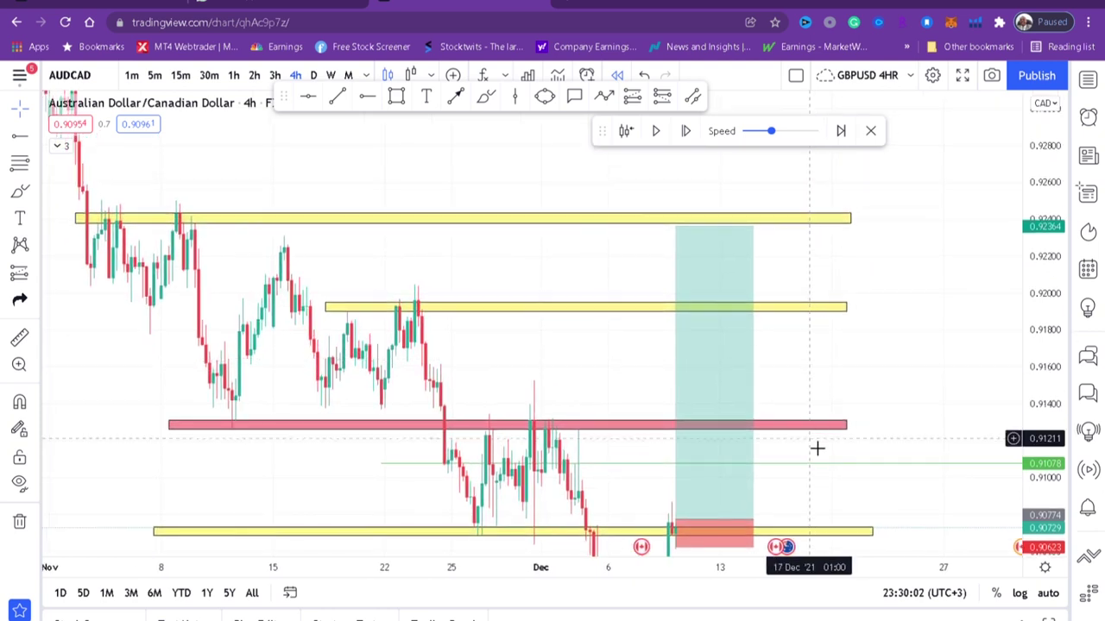
Change the fill of the yellow zone near 0.919 to green.
left_click(792, 312)
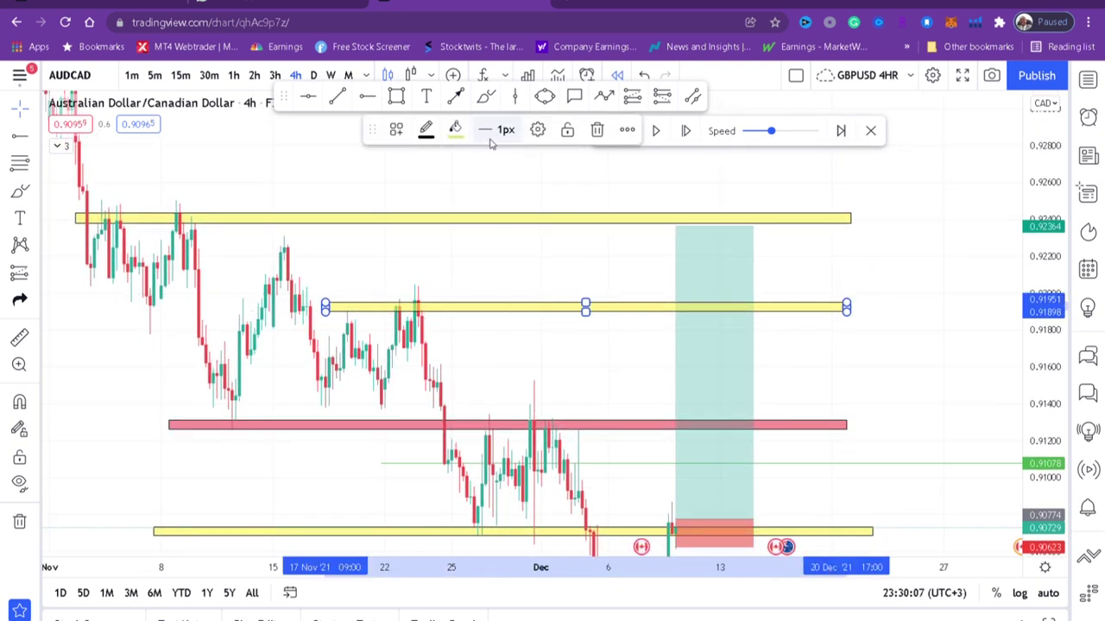
left_click(458, 130)
left_click(509, 181)
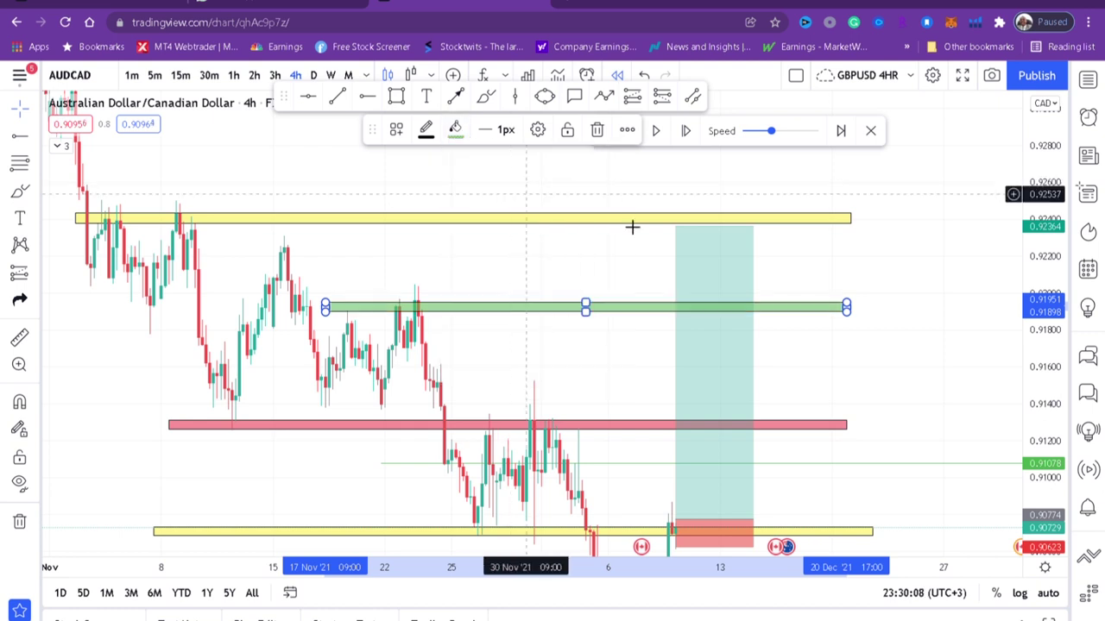
left_click(683, 367)
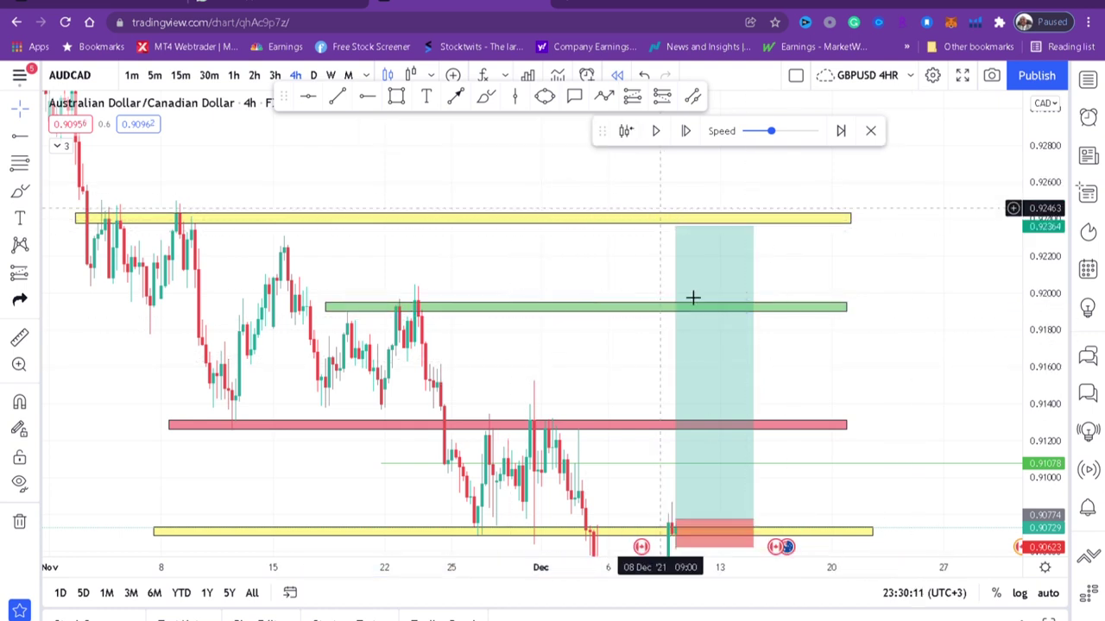
Lower the long position's stop to 0.90416 and play the bar replay until price climbs close to the red zone.
left_click_drag(912, 439, 876, 284)
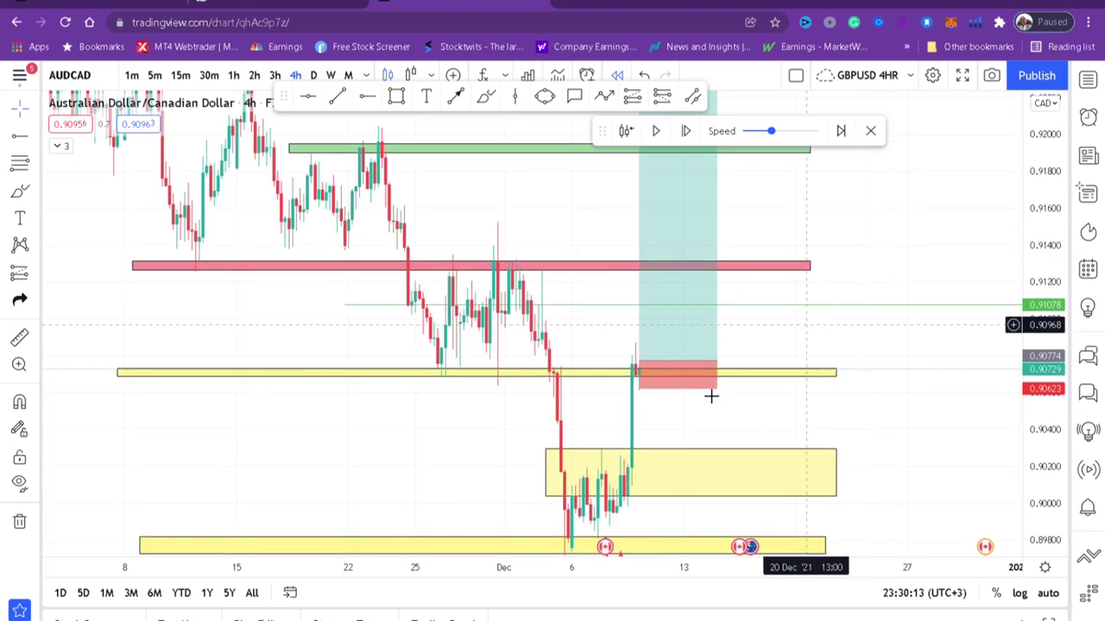
left_click_drag(640, 388, 638, 434)
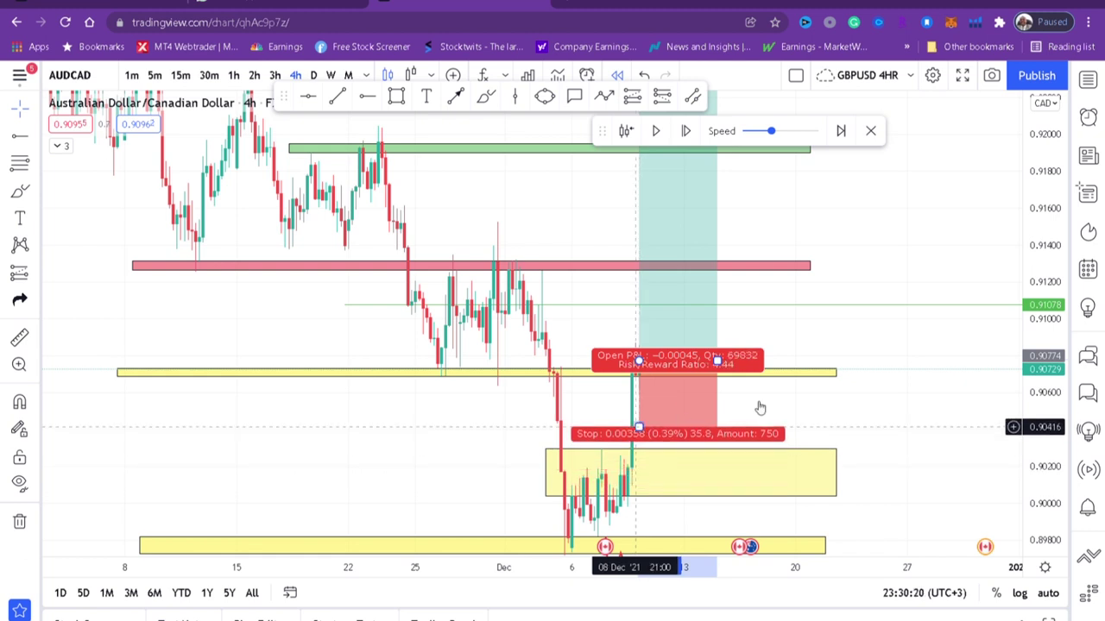
scroll(841, 441, "up", 2)
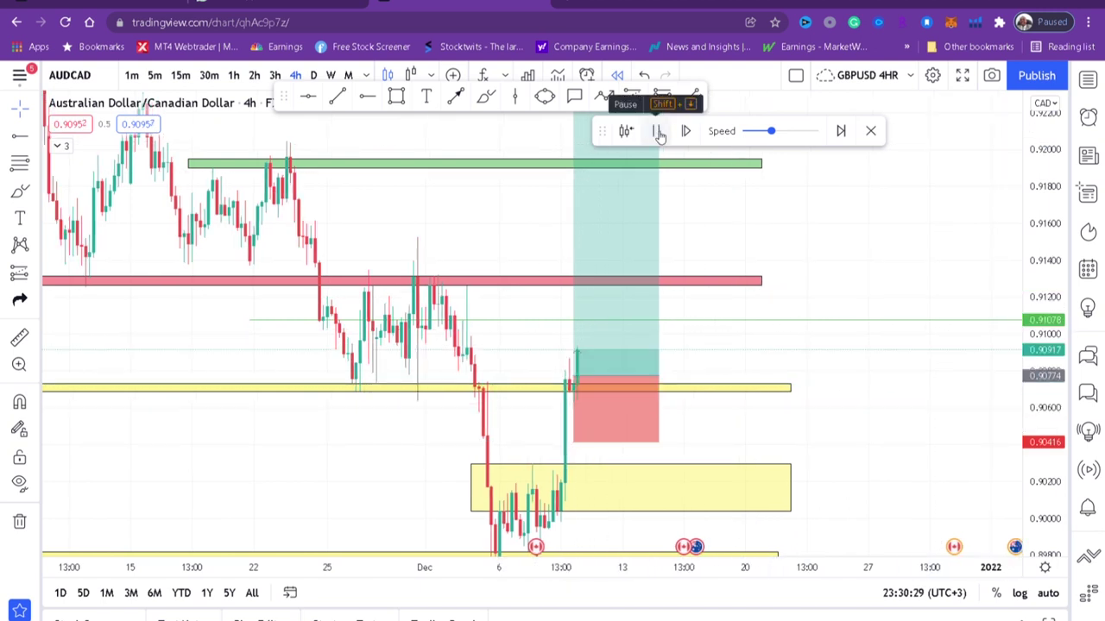
left_click(656, 130)
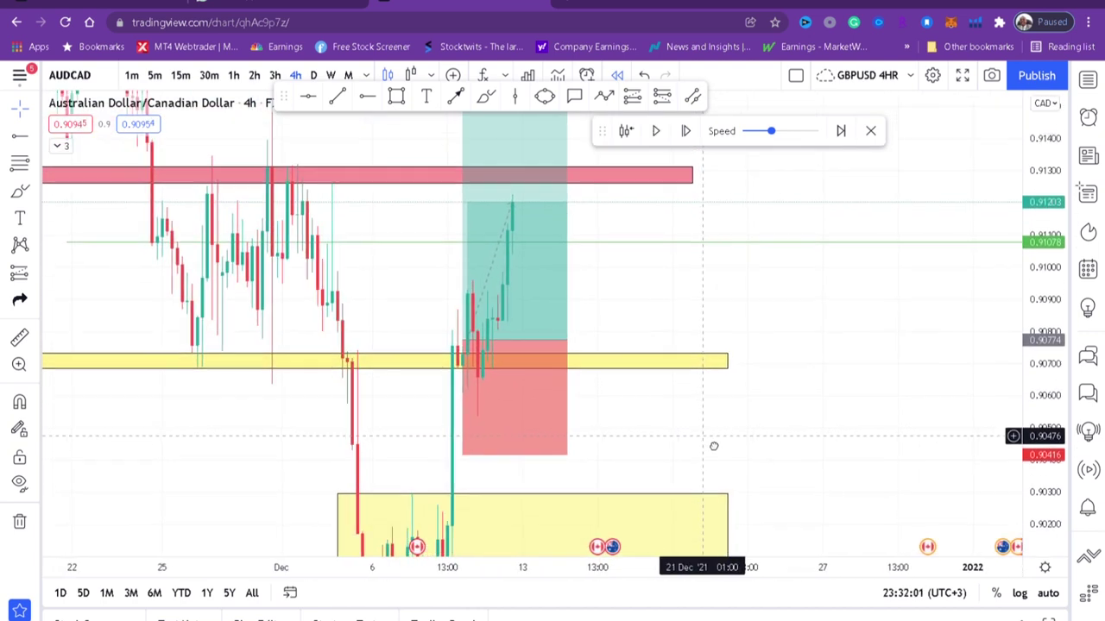
Play the bar replay through the red and green zones and pause it once price falls back below the green zone.
left_click_drag(713, 447, 717, 448)
left_click_drag(862, 287, 900, 368)
left_click_drag(804, 257, 819, 333)
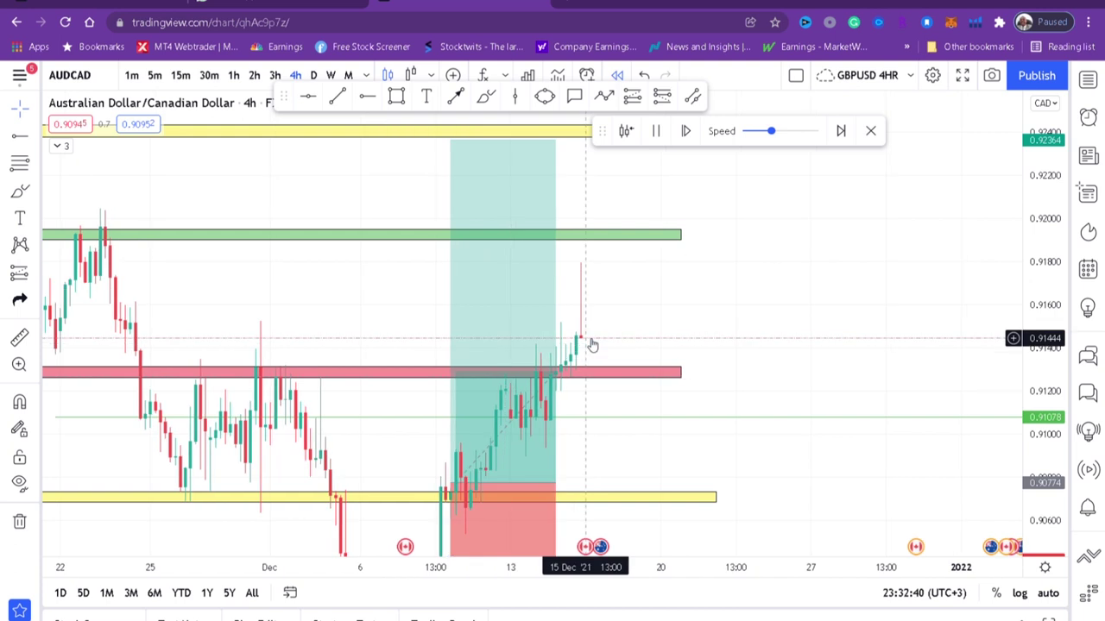
left_click_drag(804, 262, 835, 291)
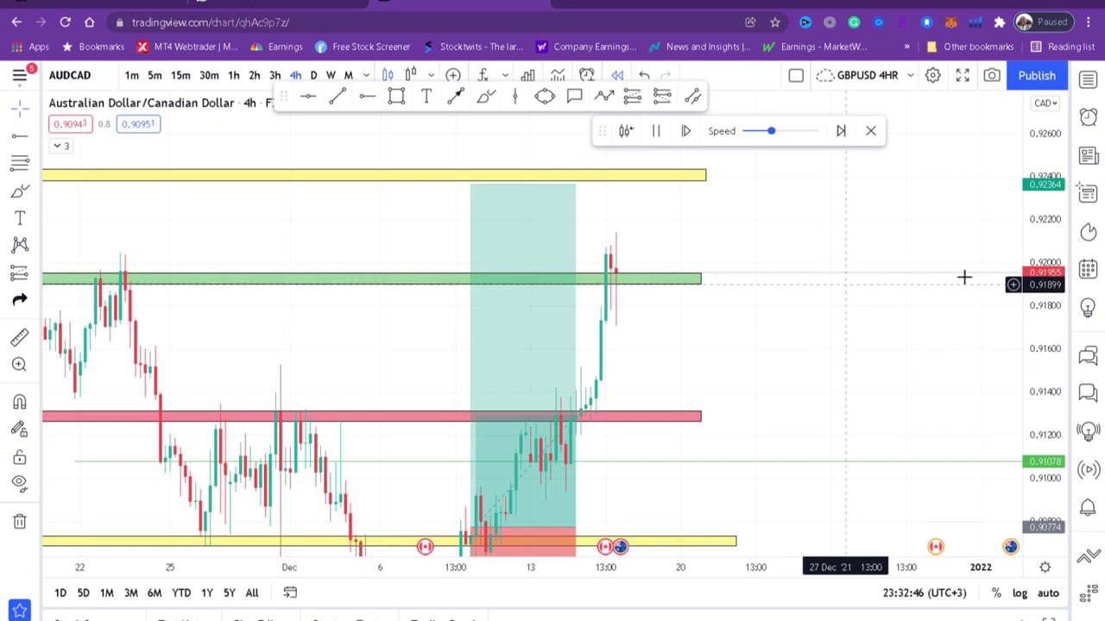
left_click_drag(1053, 199, 1062, 340)
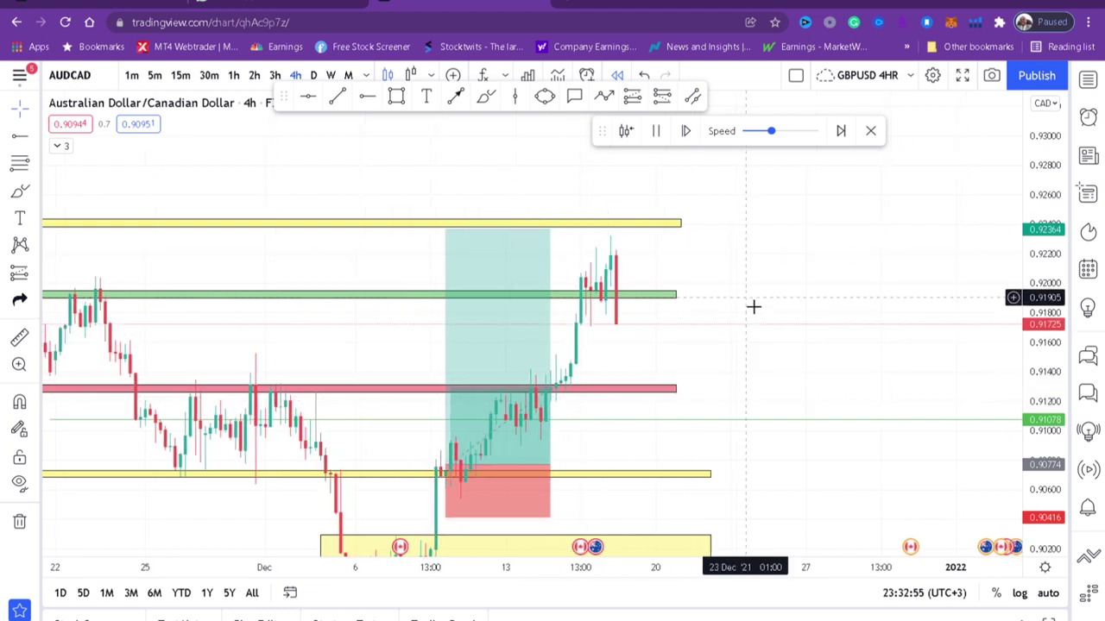
left_click(656, 131)
Continue the bar replay until price reaches the highest yellow zone near 0.924, and pause it there.
scroll(555, 216, "down", 5)
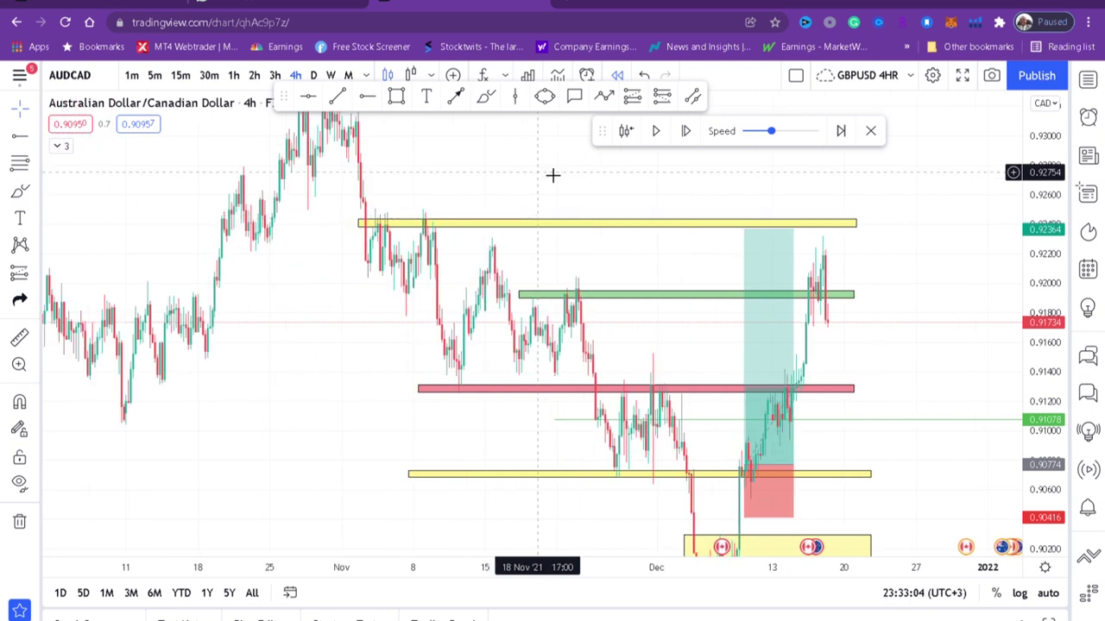
left_click_drag(552, 175, 409, 291)
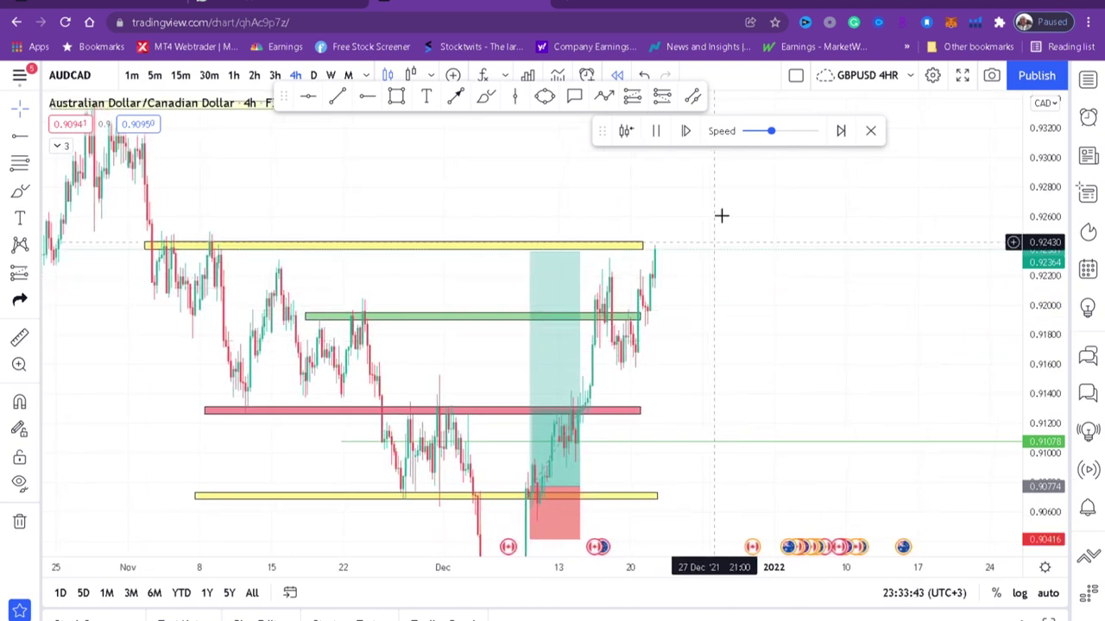
left_click(655, 130)
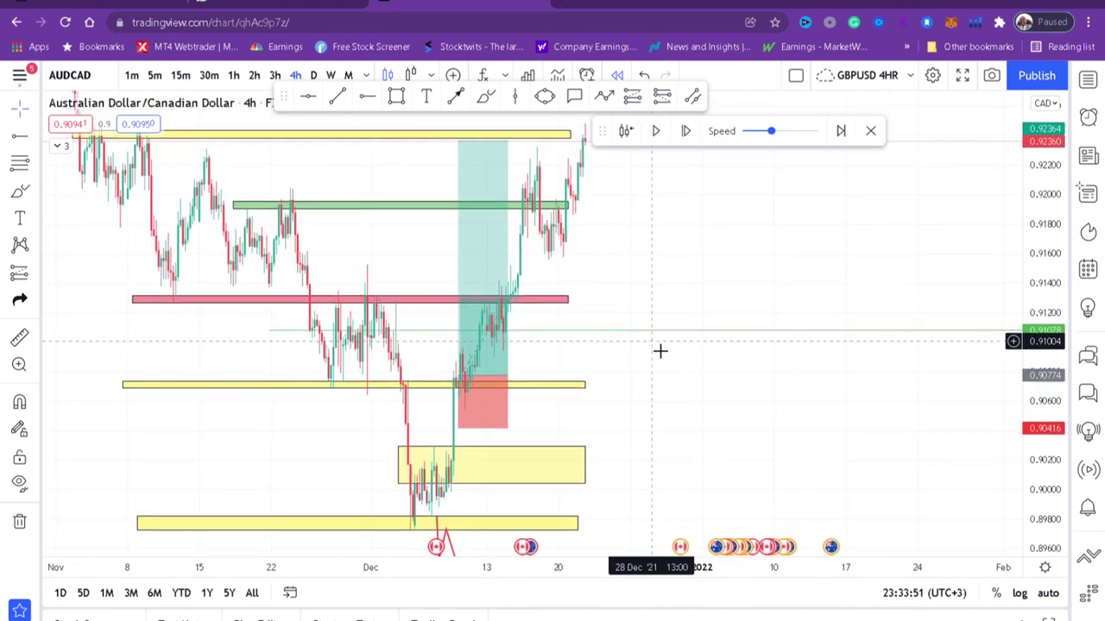
Remove the long position and move the thin yellow zone near 0.907 up to 0.91528–0.91576, under the mid-December pullback lows.
left_click(545, 385)
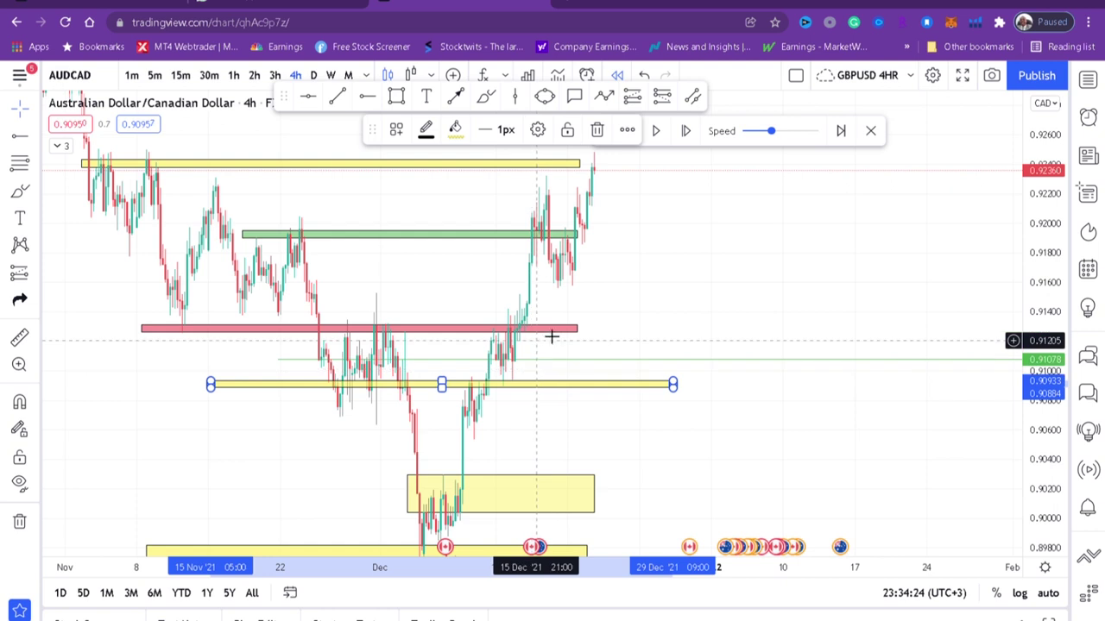
left_click_drag(598, 335, 622, 291)
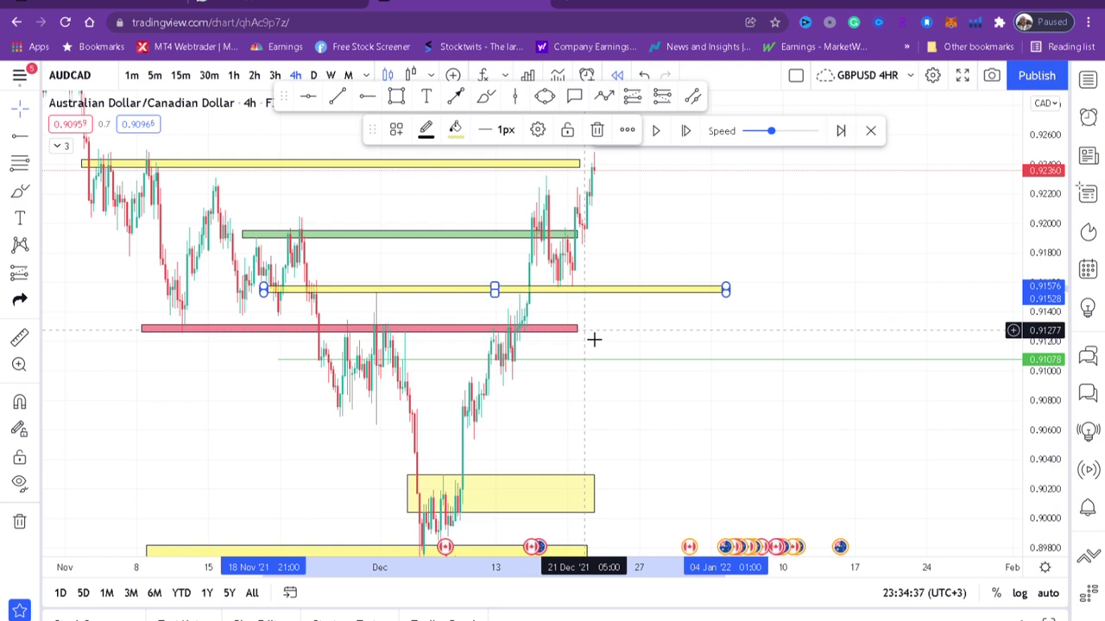
left_click_drag(671, 232, 796, 205)
left_click_drag(1029, 199, 1026, 288)
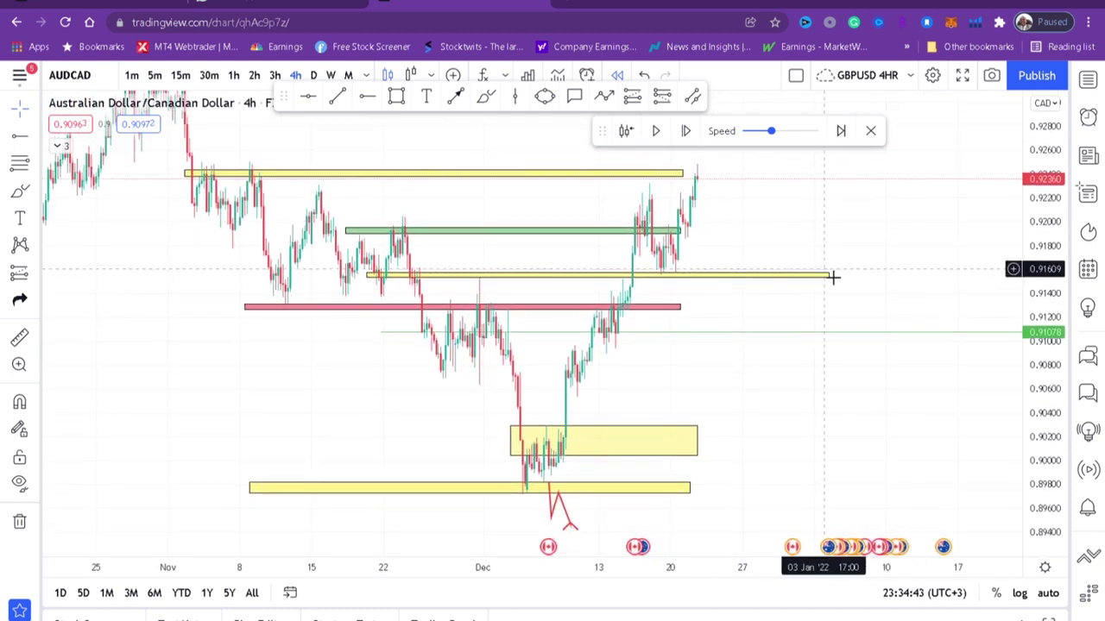